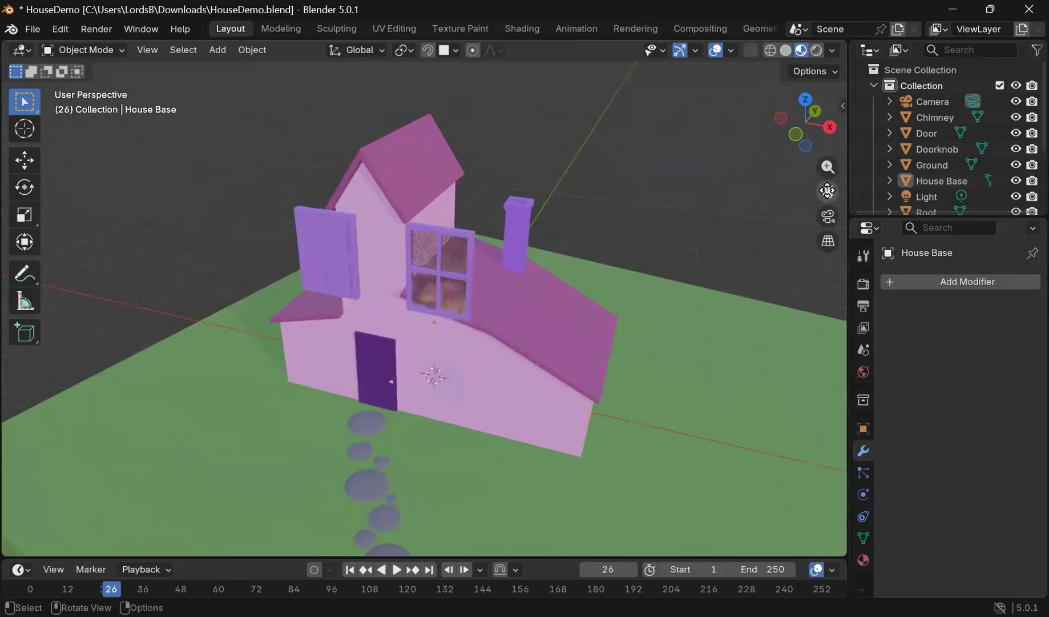
Step: Examine the two detached windows beside the house's tower, selecting each one in turn
middle_drag(568, 387, 553, 370)
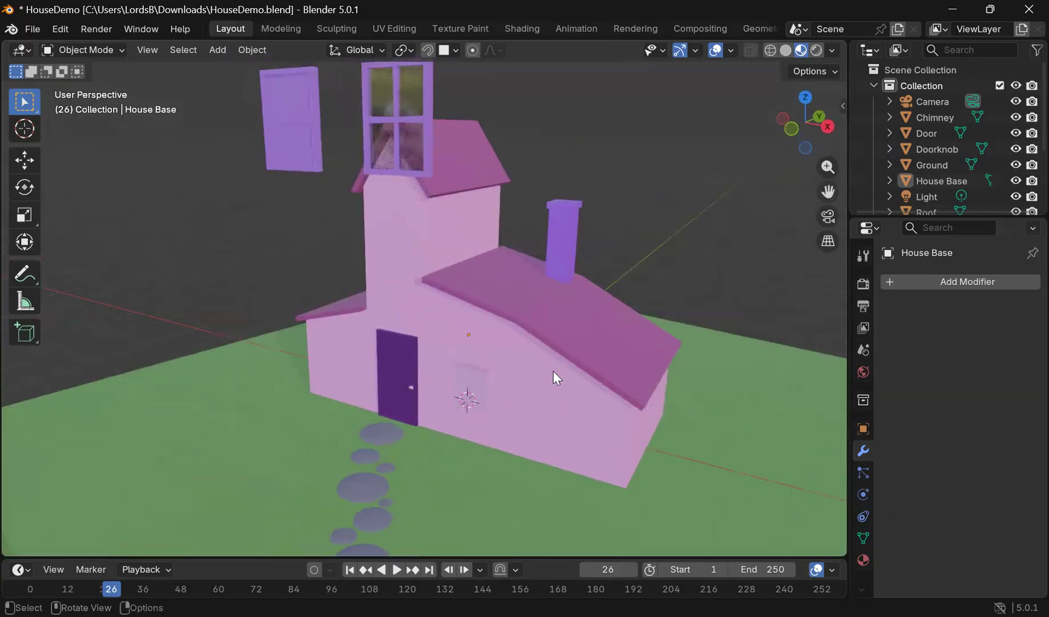
scroll(554, 371, down, 2)
click(418, 269)
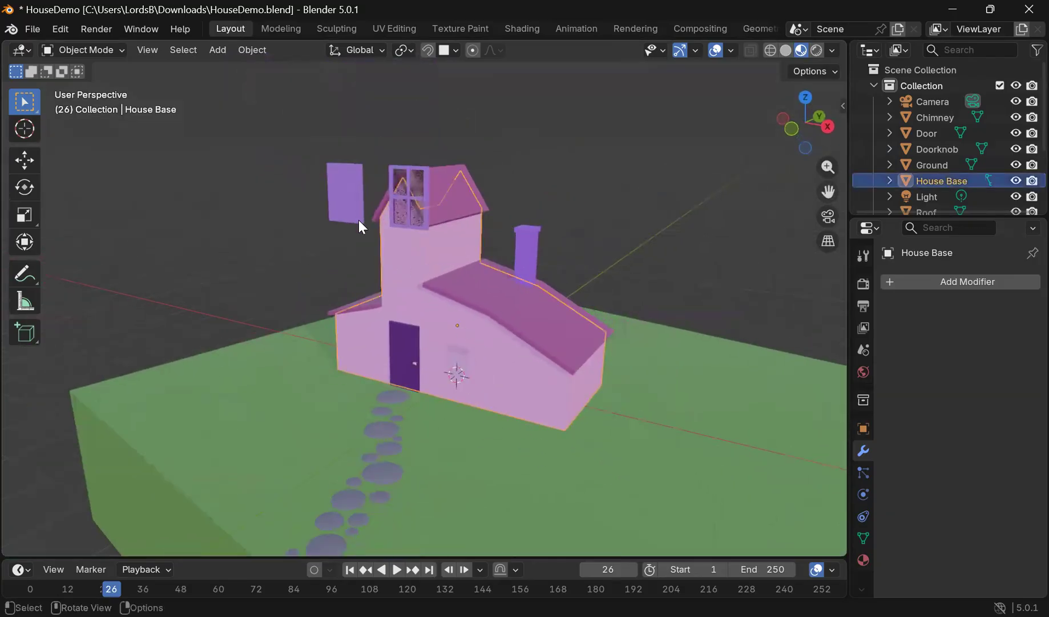
click(352, 185)
middle_drag(486, 181, 451, 196)
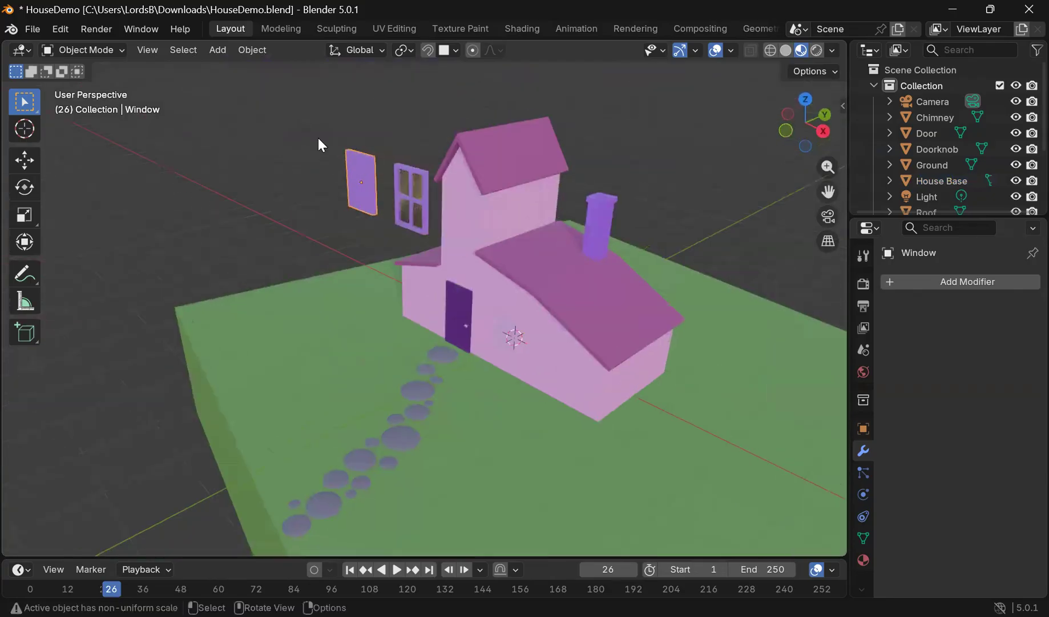
scroll(331, 146, up, 4)
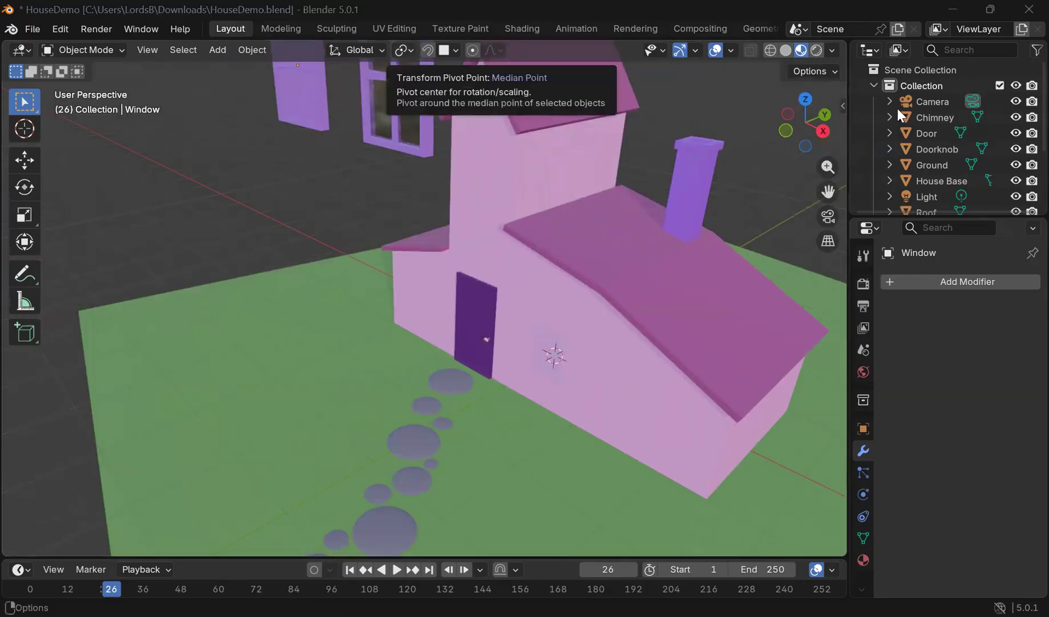
drag(828, 191, 948, 355)
scroll(428, 226, up, 1)
middle_drag(428, 226, 253, 153)
middle_drag(311, 186, 228, 308)
middle_drag(280, 229, 381, 176)
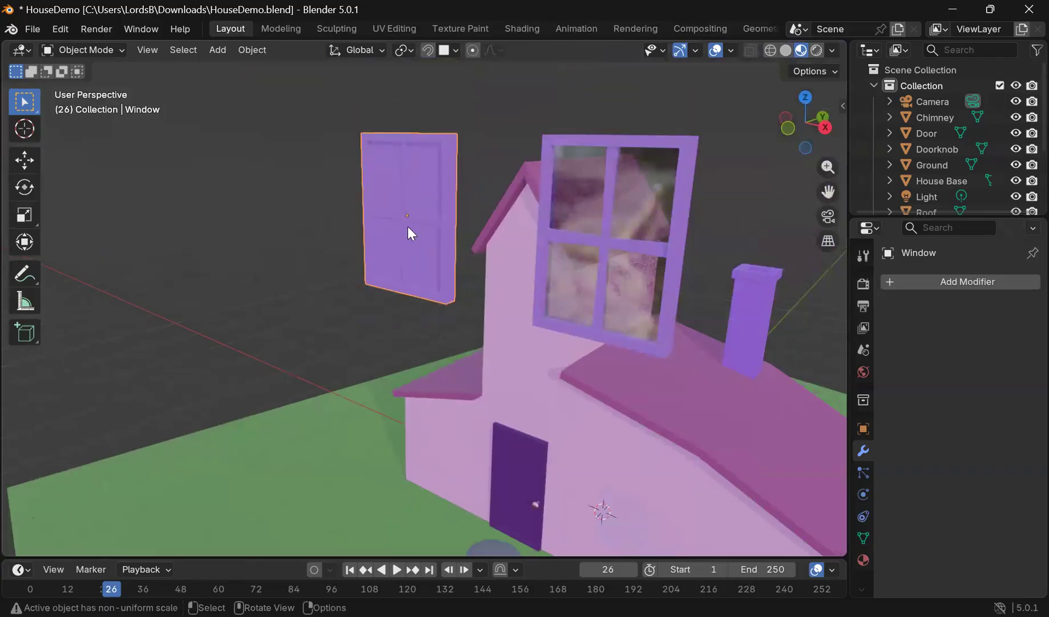
click(609, 162)
middle_drag(611, 222, 570, 161)
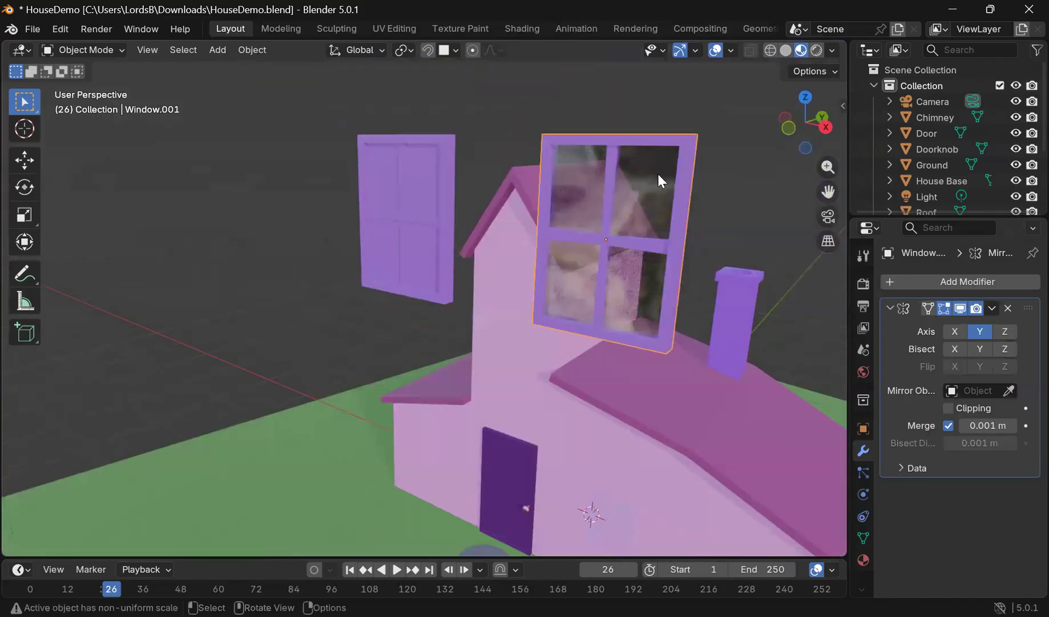
scroll(598, 282, down, 5)
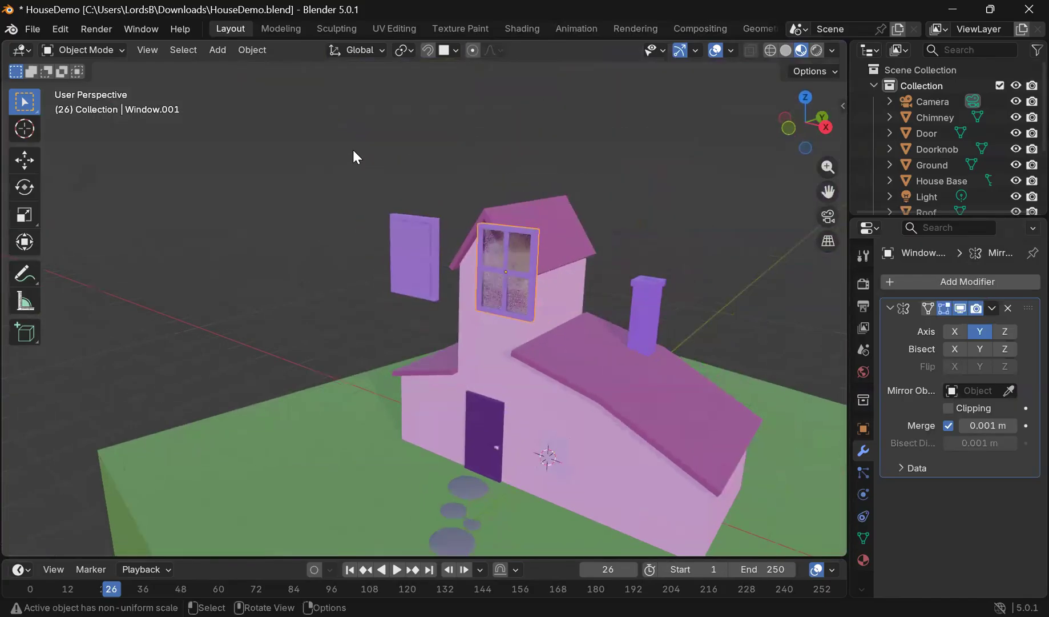
Step: Examine the front wall of the house base next to the door
drag(827, 193, 634, 69)
middle_drag(633, 338, 492, 437)
scroll(684, 267, up, 3)
middle_drag(348, 485, 387, 425)
click(391, 419)
scroll(384, 342, up, 3)
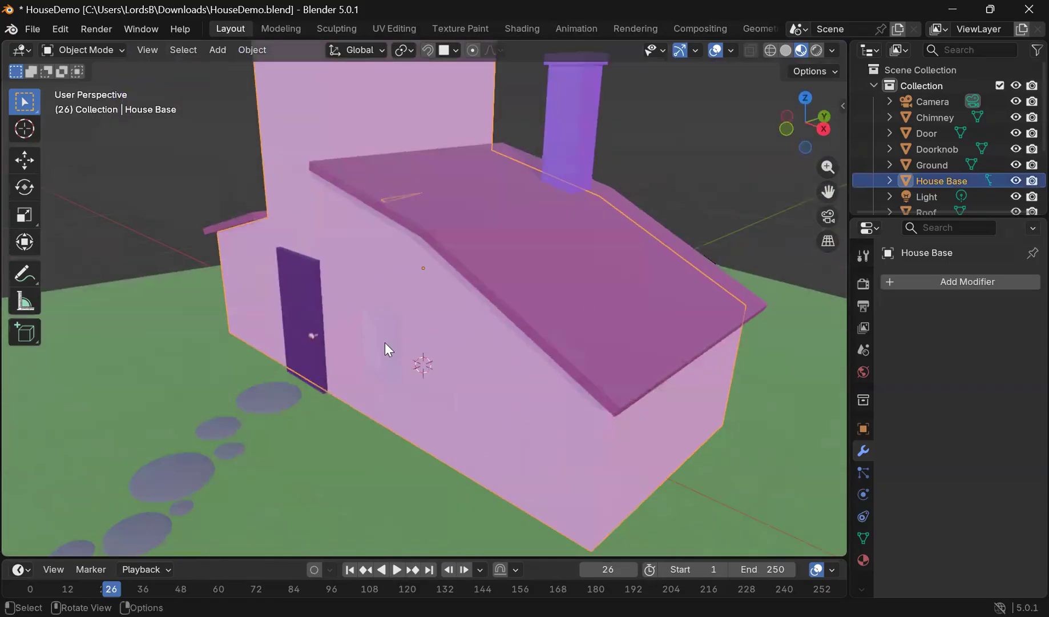
scroll(377, 331, up, 2)
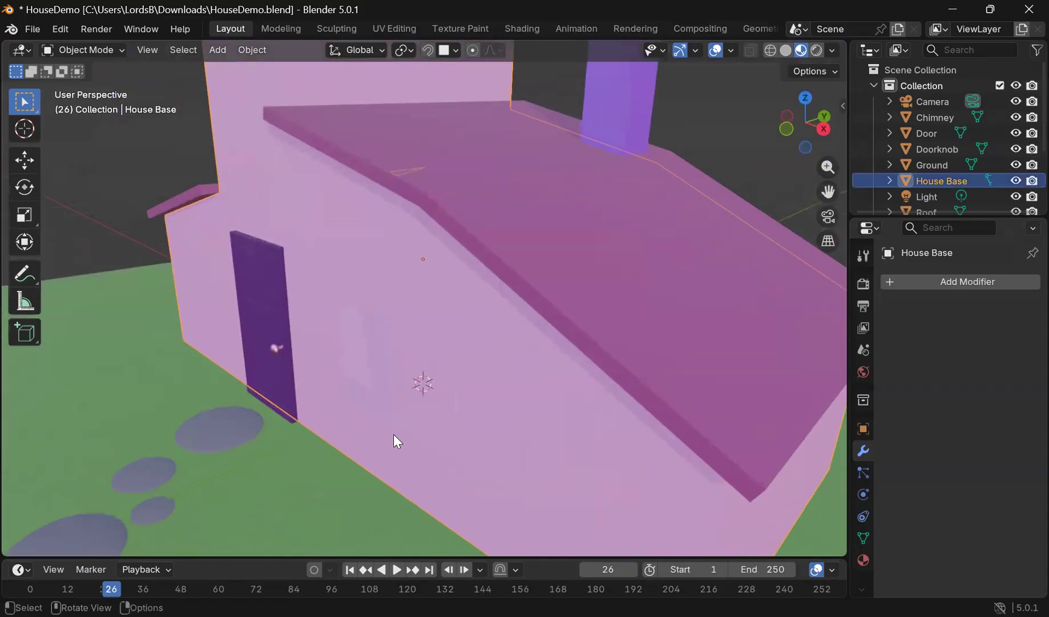
scroll(412, 309, down, 4)
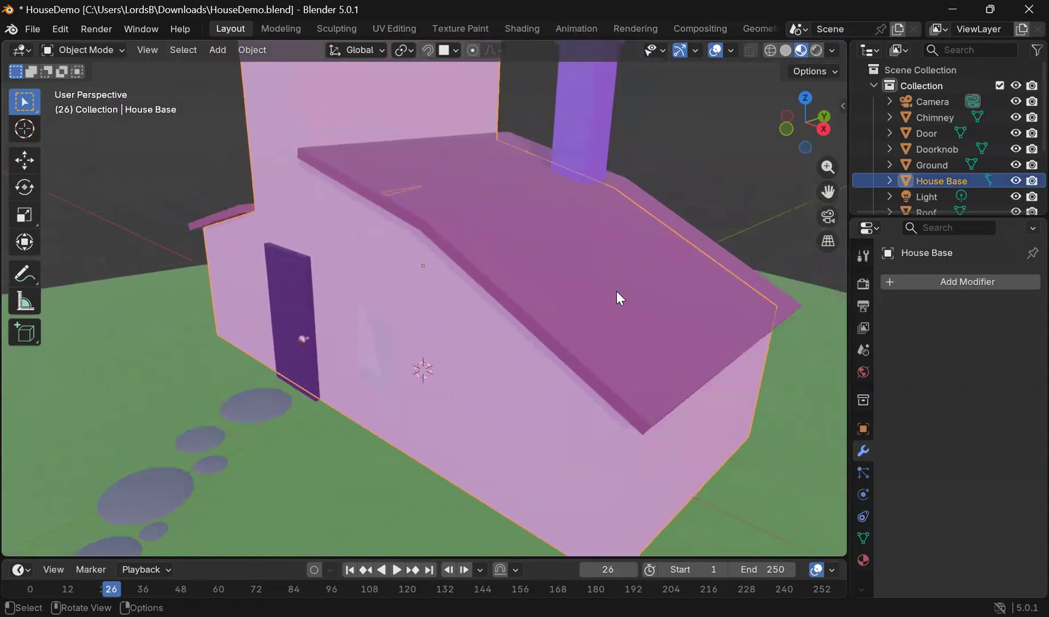
scroll(617, 290, down, 7)
Step: Enlarge the Outliner to list all scene objects and identify the Roof and House Base entries
click(604, 240)
scroll(605, 241, up, 3)
middle_drag(625, 267, 611, 287)
scroll(577, 269, down, 3)
middle_drag(545, 250, 616, 215)
middle_drag(579, 250, 543, 254)
drag(925, 217, 914, 404)
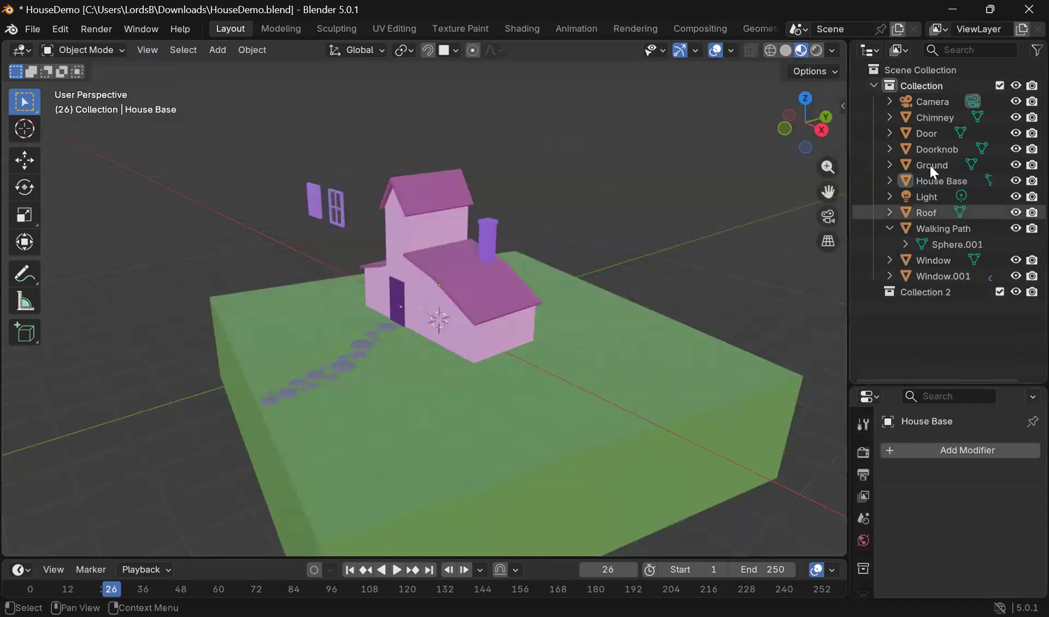
click(446, 197)
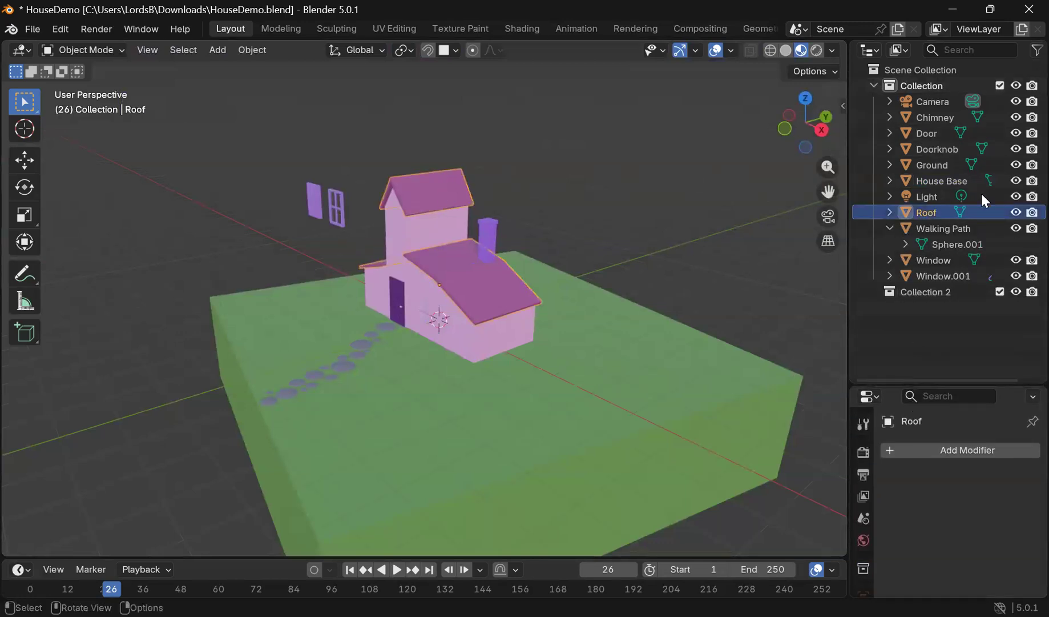
click(423, 289)
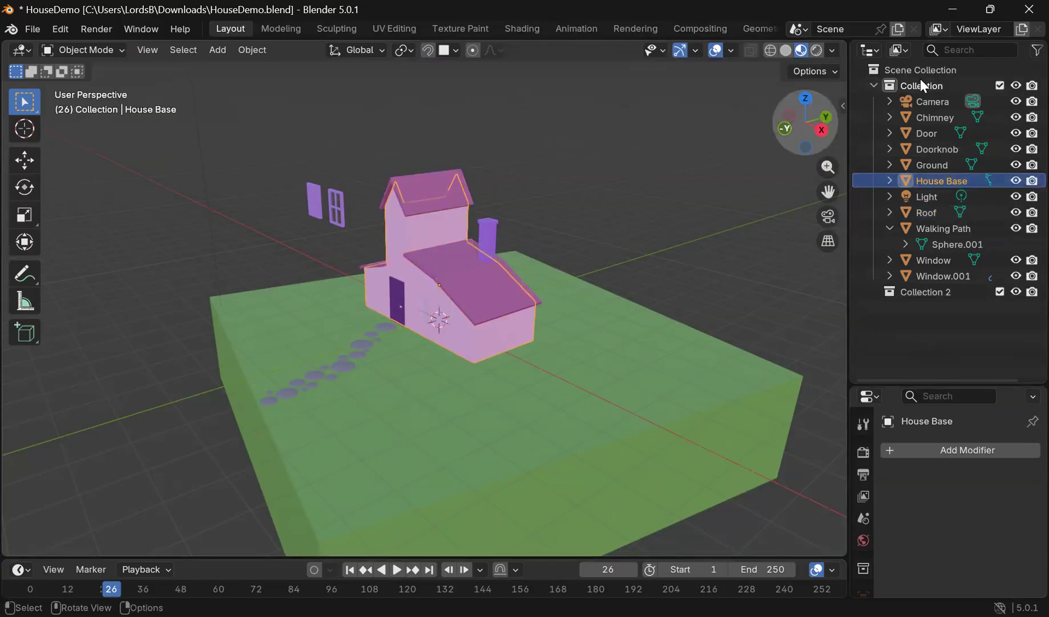
click(517, 186)
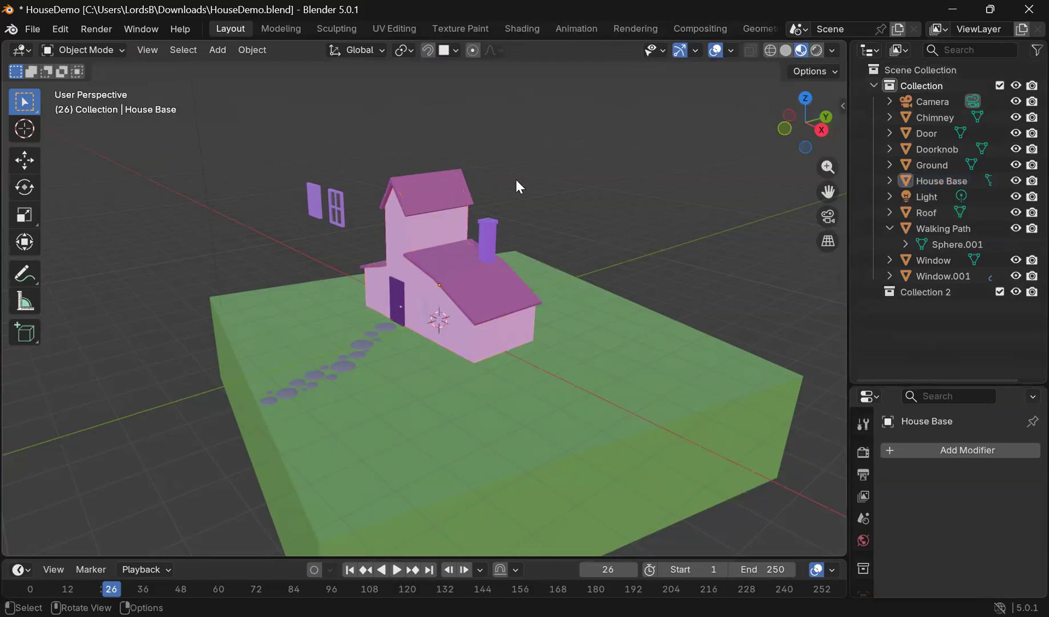
Step: Raise the roof 2.9775 m along the global Z axis, clear of the house base
click(454, 182)
middle_drag(551, 177, 446, 164)
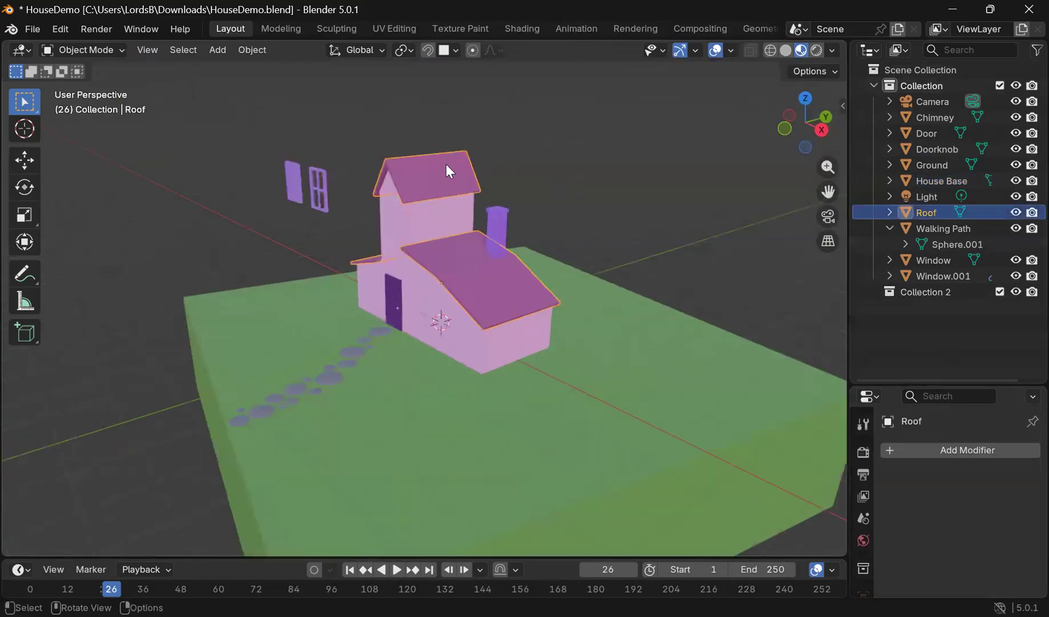
scroll(393, 165, down, 1)
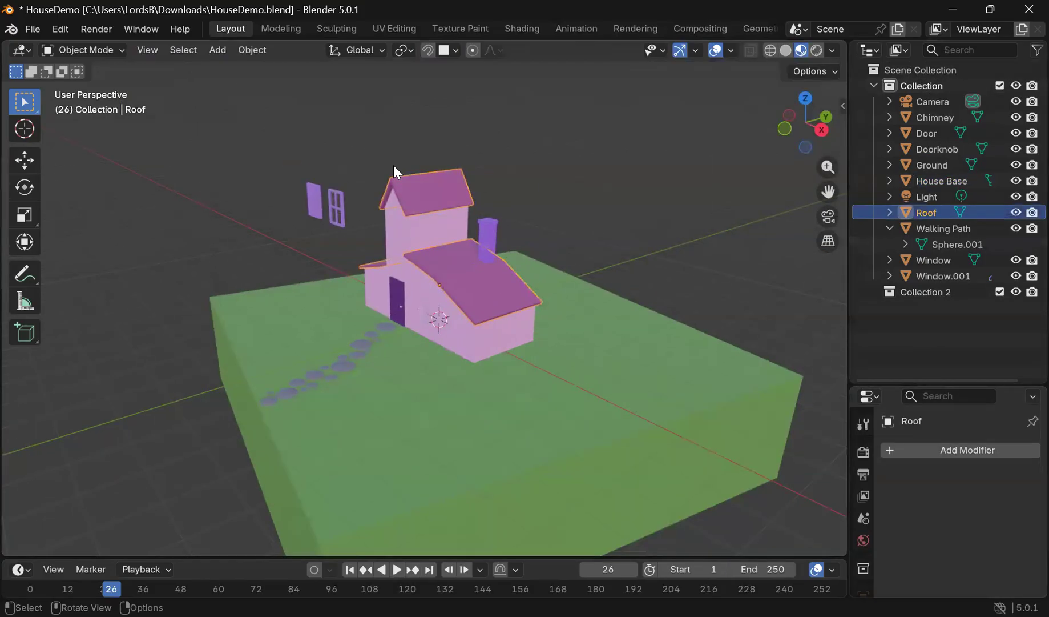
key(g)
key(z)
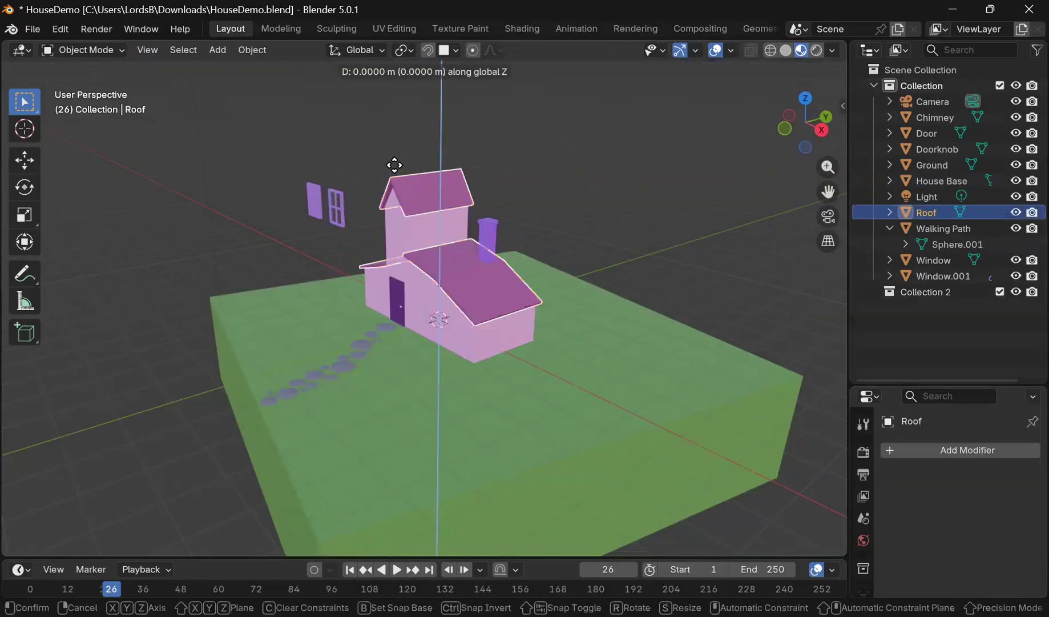
click(365, 51)
Step: Add a Solidify modifier to the open-topped house base
scroll(533, 249, up, 5)
middle_drag(636, 240, 762, 303)
middle_drag(491, 256, 475, 295)
scroll(476, 296, up, 4)
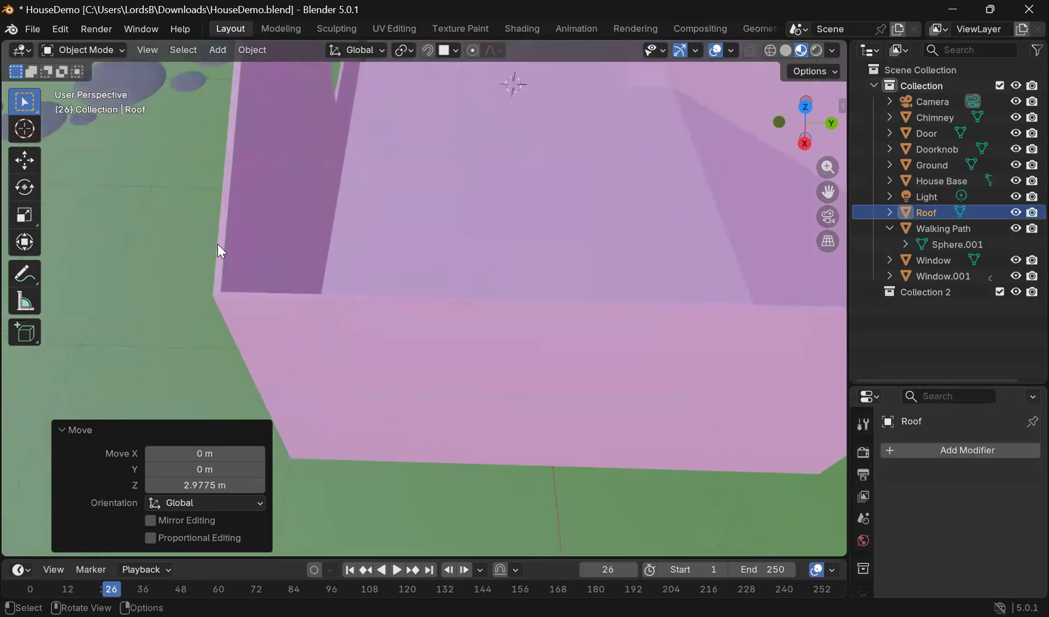
scroll(217, 240, down, 5)
middle_drag(637, 206, 494, 248)
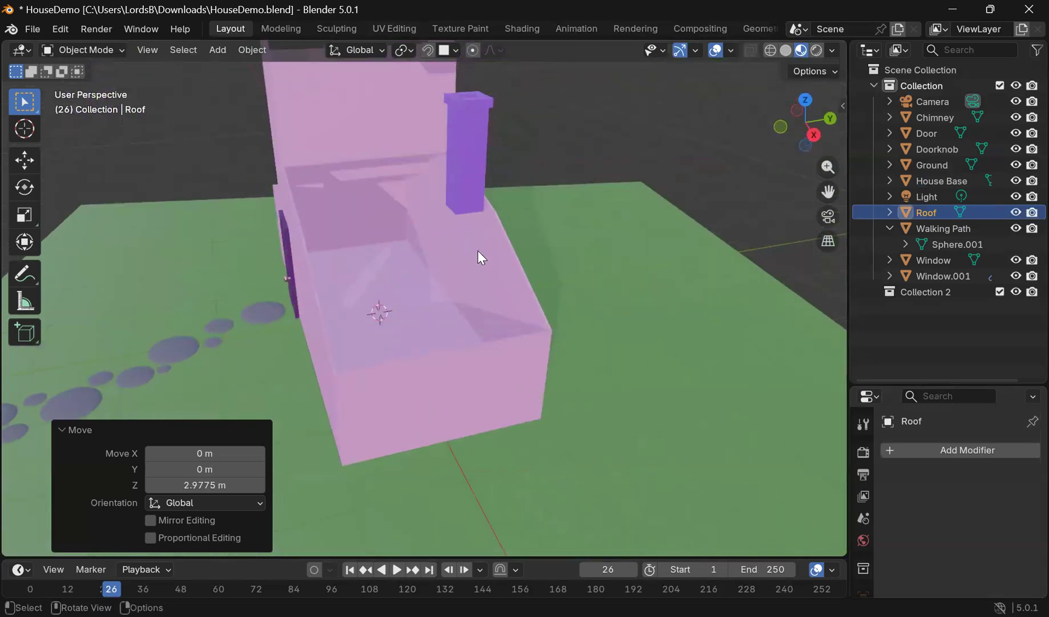
click(479, 251)
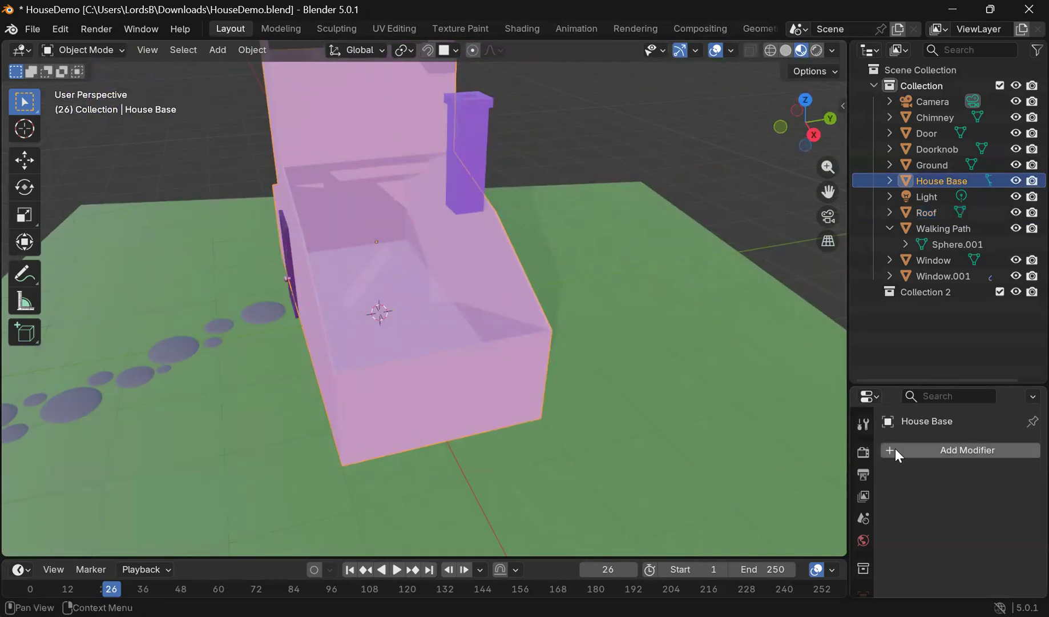
drag(943, 384, 943, 222)
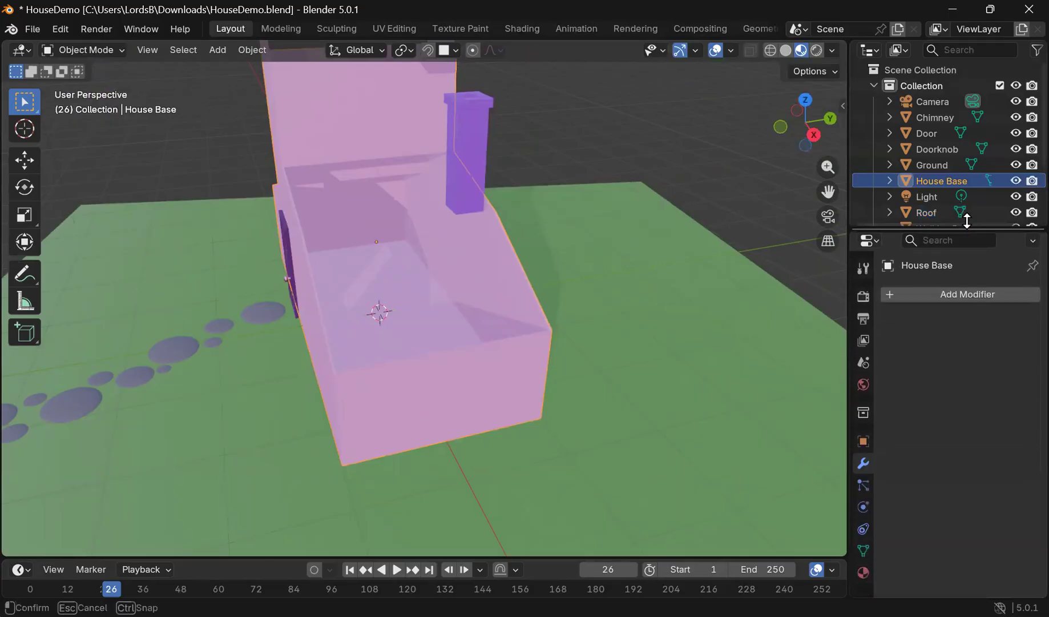
click(895, 285)
click(895, 286)
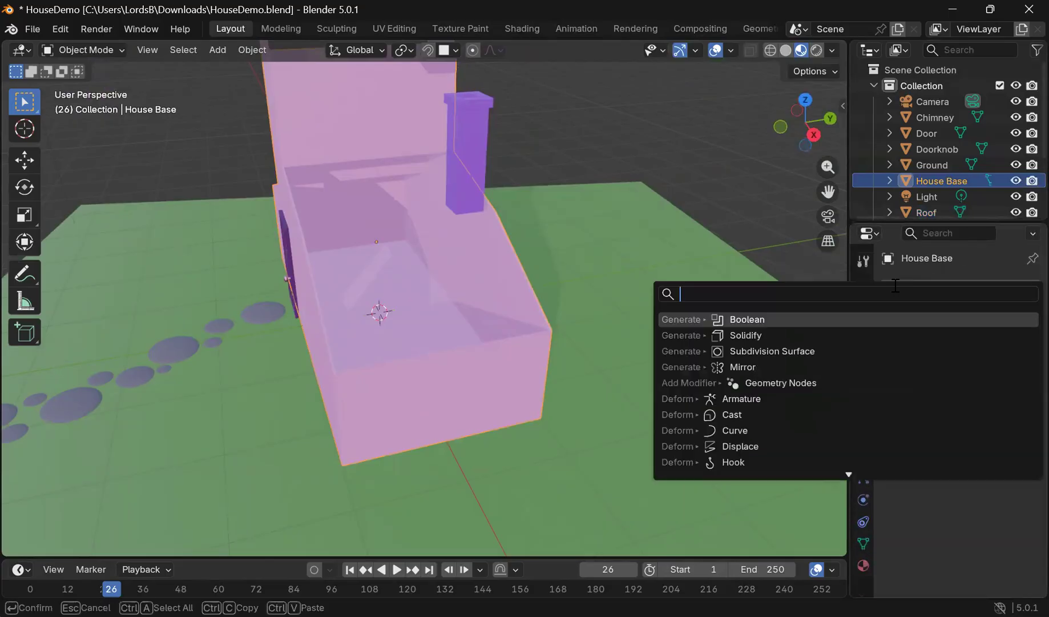
click(783, 335)
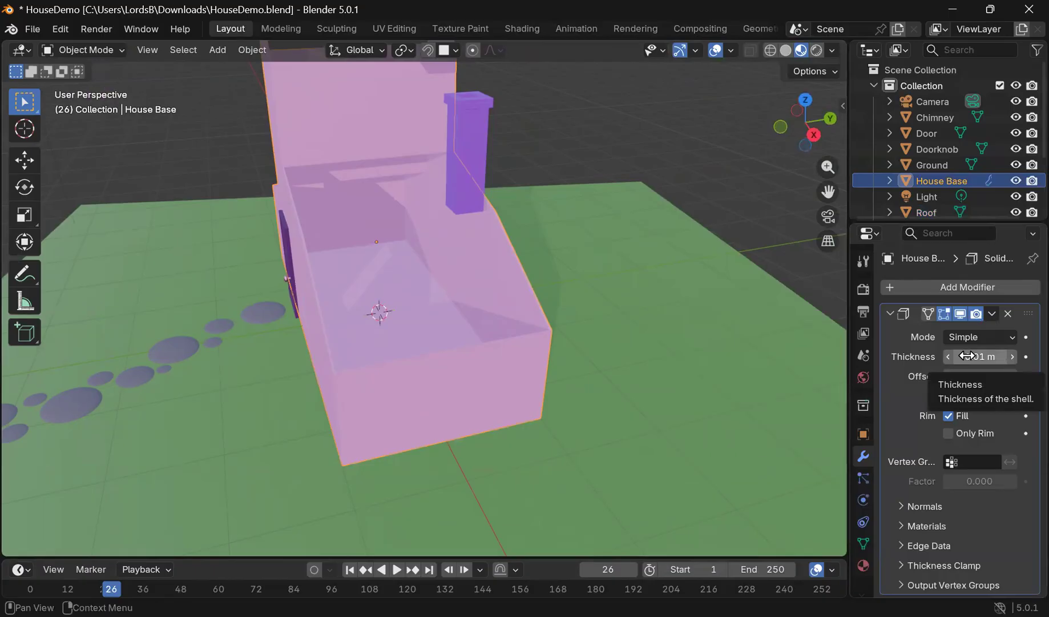
Step: Try a Solidify thickness of 0.1 m and offset of -0.9565 on the house base, and remove the modifier
scroll(457, 268, up, 3)
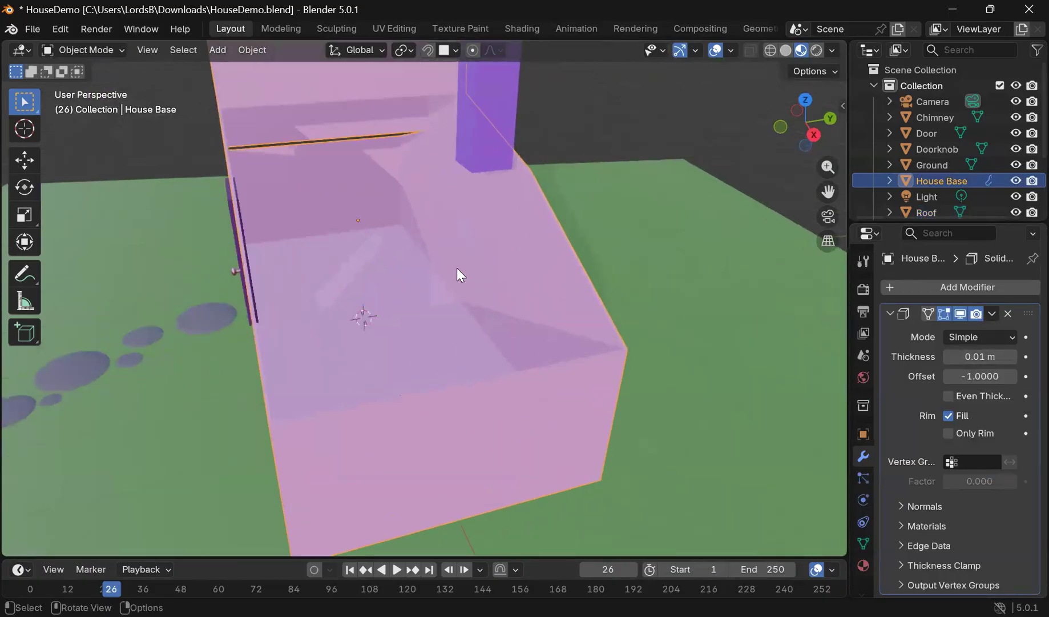
middle_drag(504, 280, 481, 284)
scroll(480, 285, up, 1)
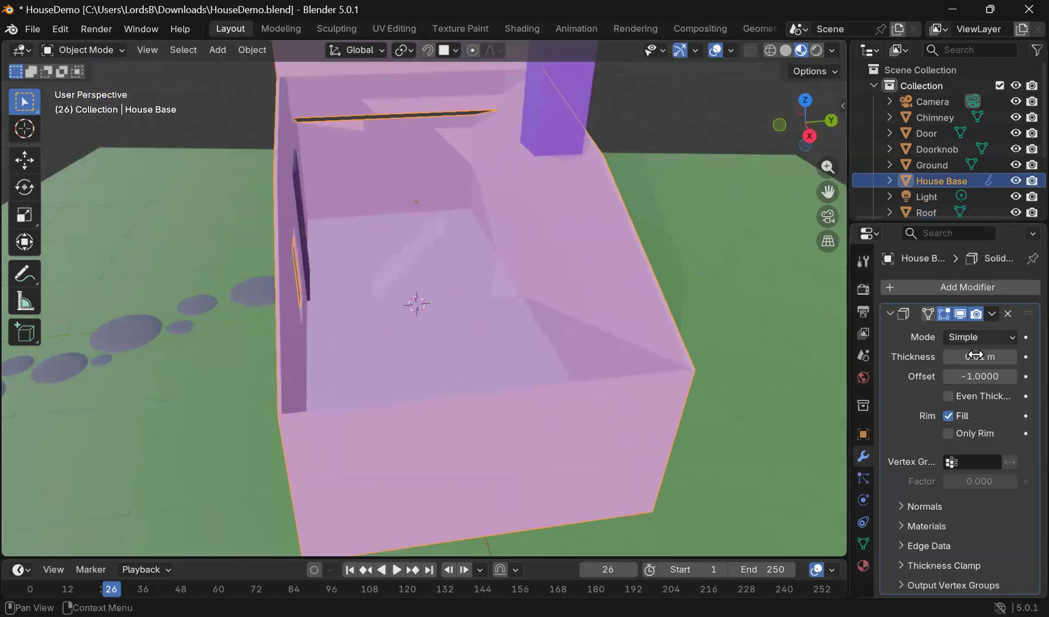
mouse_move(969, 359)
mouse_down()
mouse_move(1010, 359)
mouse_move(972, 358)
mouse_move(998, 358)
mouse_move(976, 363)
mouse_move(982, 373)
mouse_up()
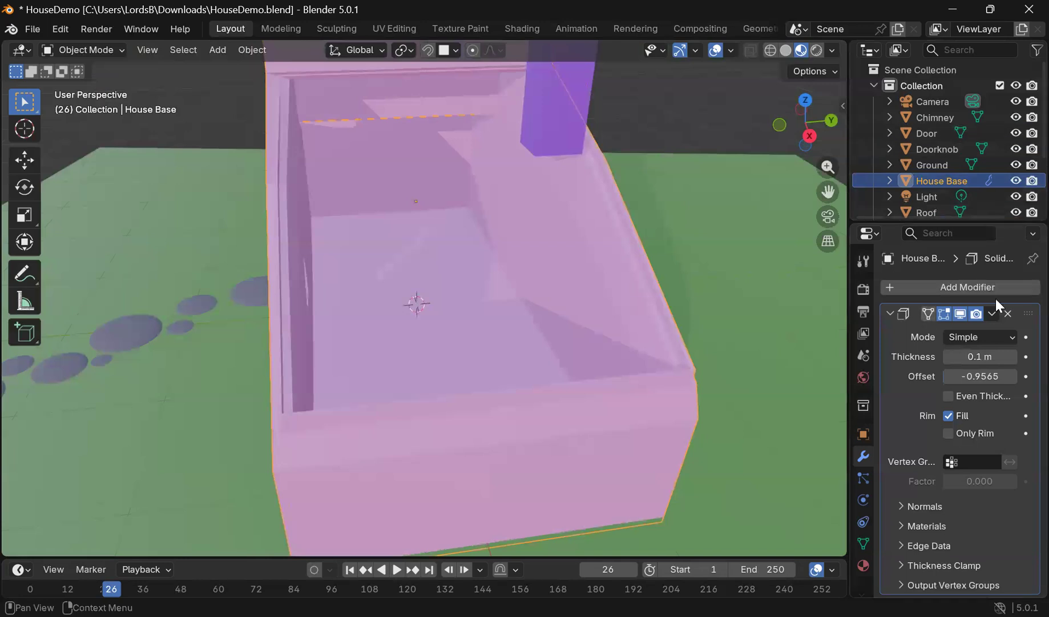
click(1008, 313)
Step: Try a second Solidify modifier with 0.19 m thickness on the house base, and remove it
scroll(424, 343, down, 5)
middle_drag(423, 344, 398, 303)
scroll(456, 280, up, 8)
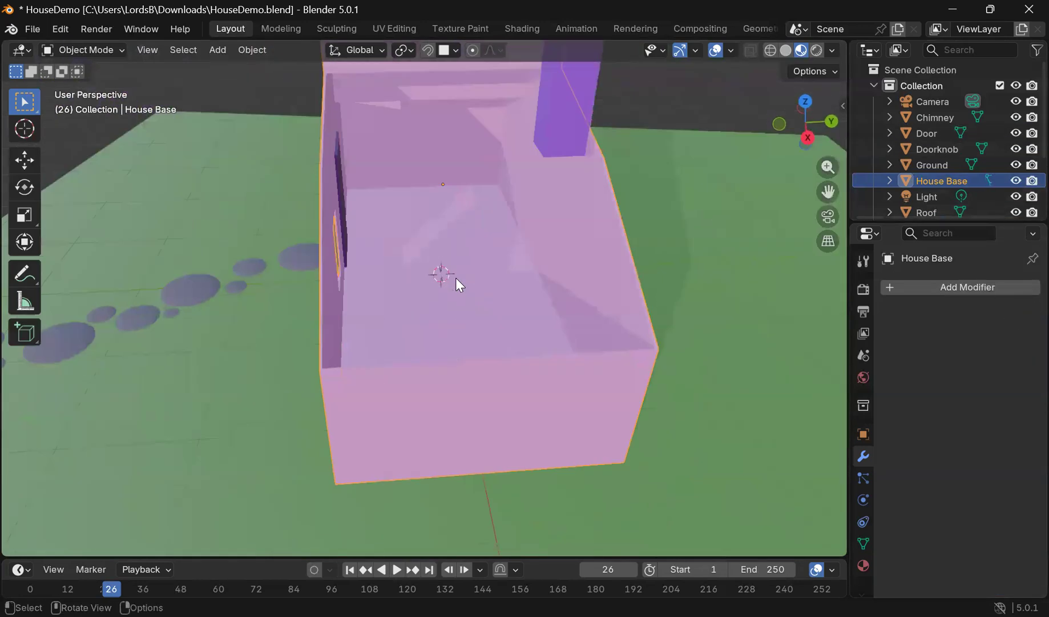
click(948, 286)
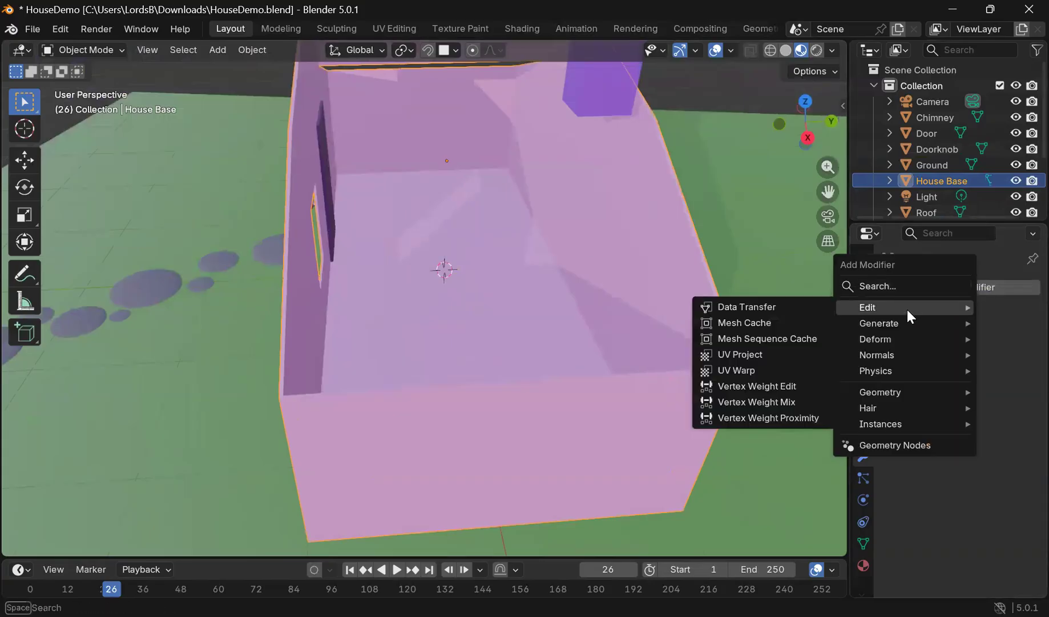
click(869, 288)
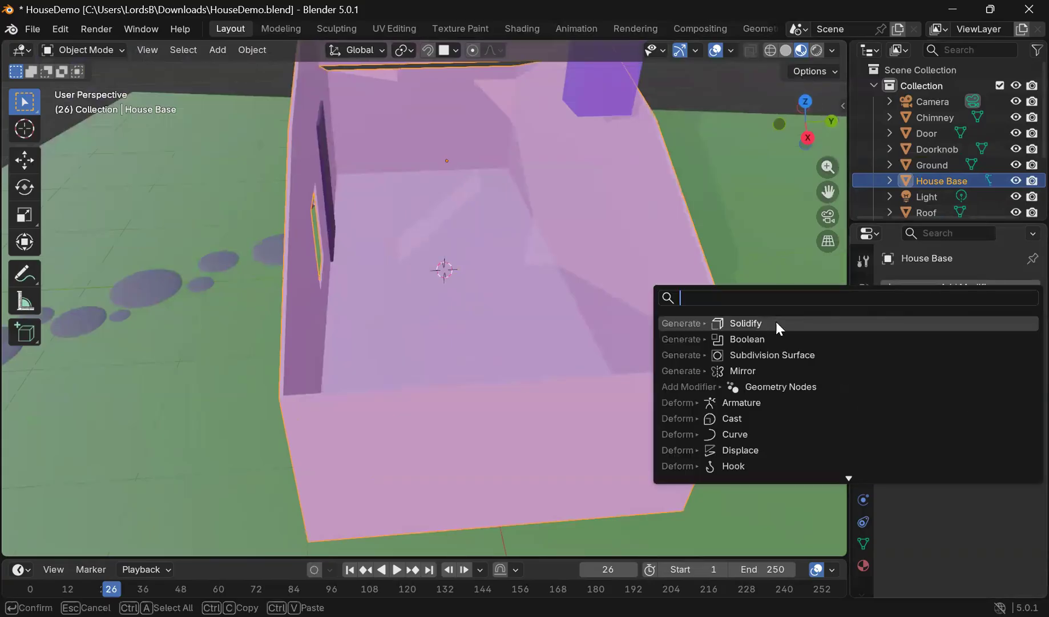
click(774, 324)
drag(980, 356, 992, 338)
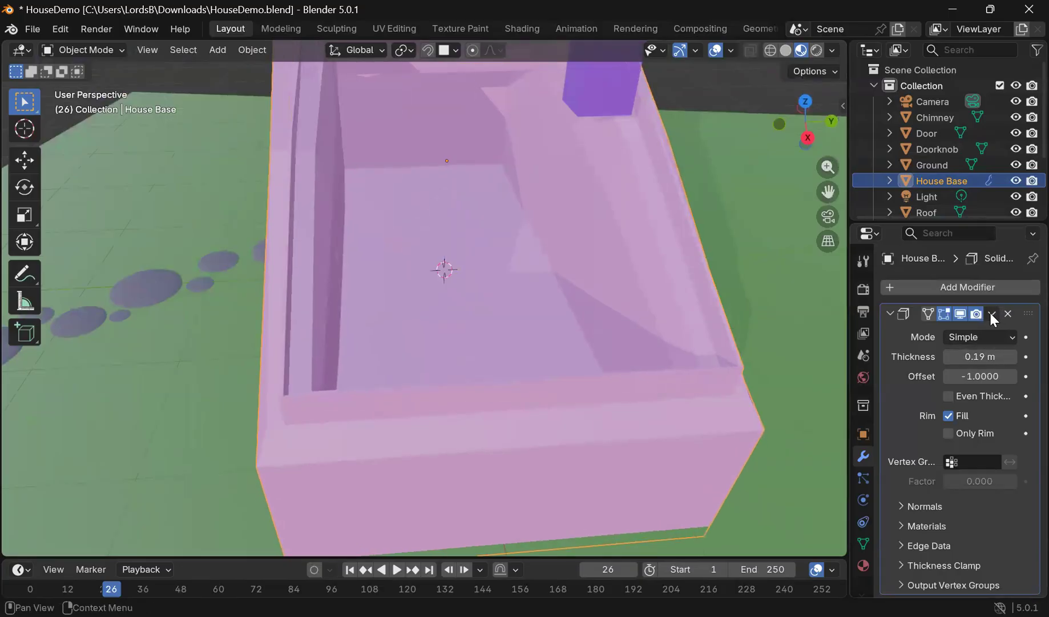
click(992, 313)
click(1008, 313)
Step: Select the raised roof and turn on snapping with Edge as the snap target
middle_drag(387, 275, 519, 318)
scroll(535, 321, down, 6)
middle_drag(415, 332, 865, 223)
middle_drag(823, 192, 491, 167)
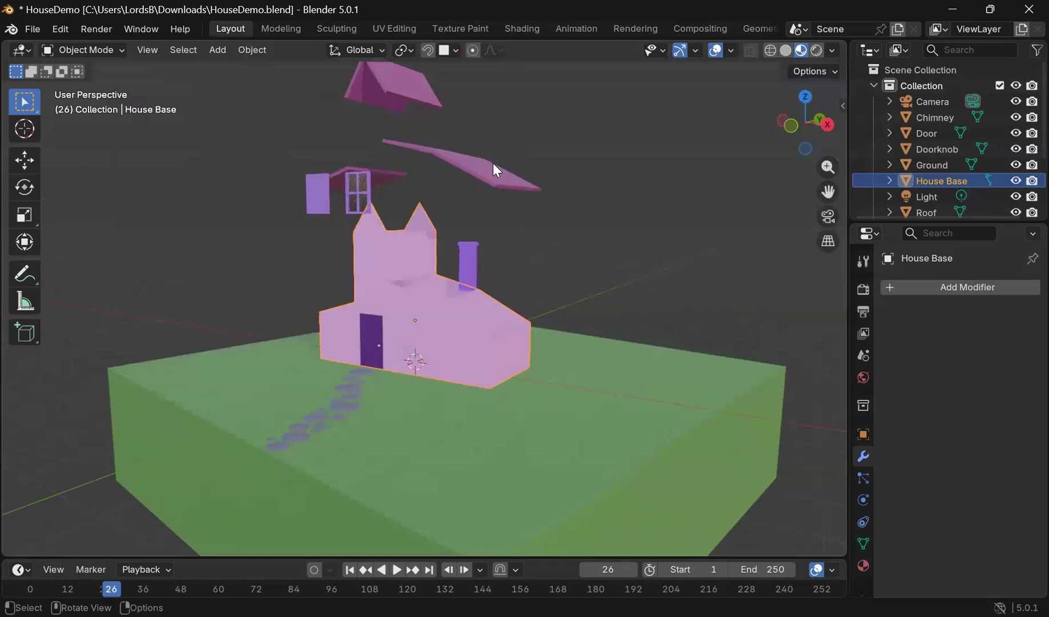
click(492, 167)
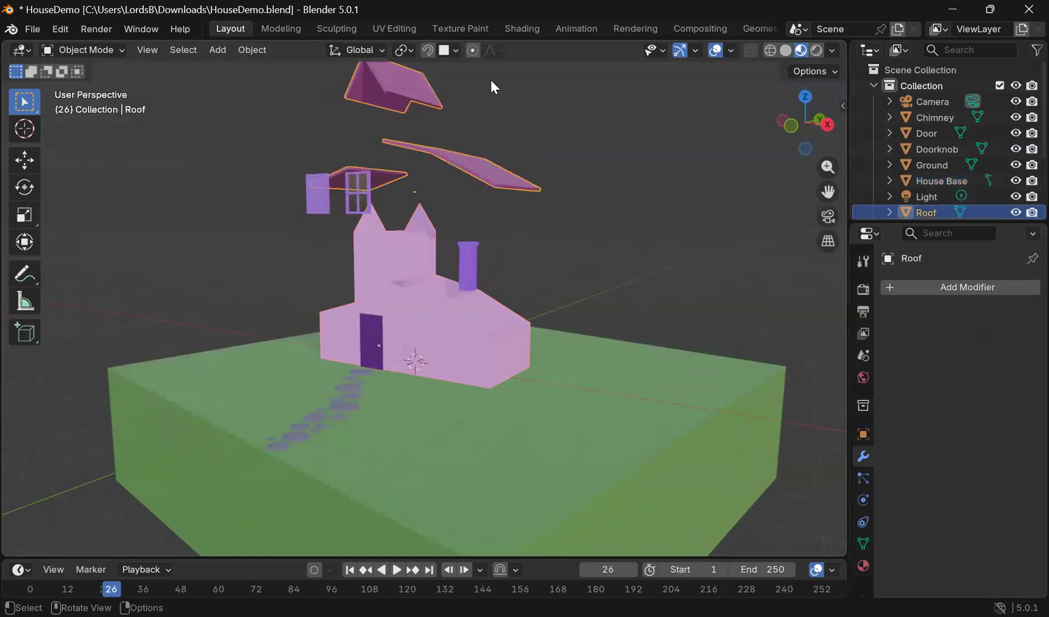
click(428, 50)
click(455, 50)
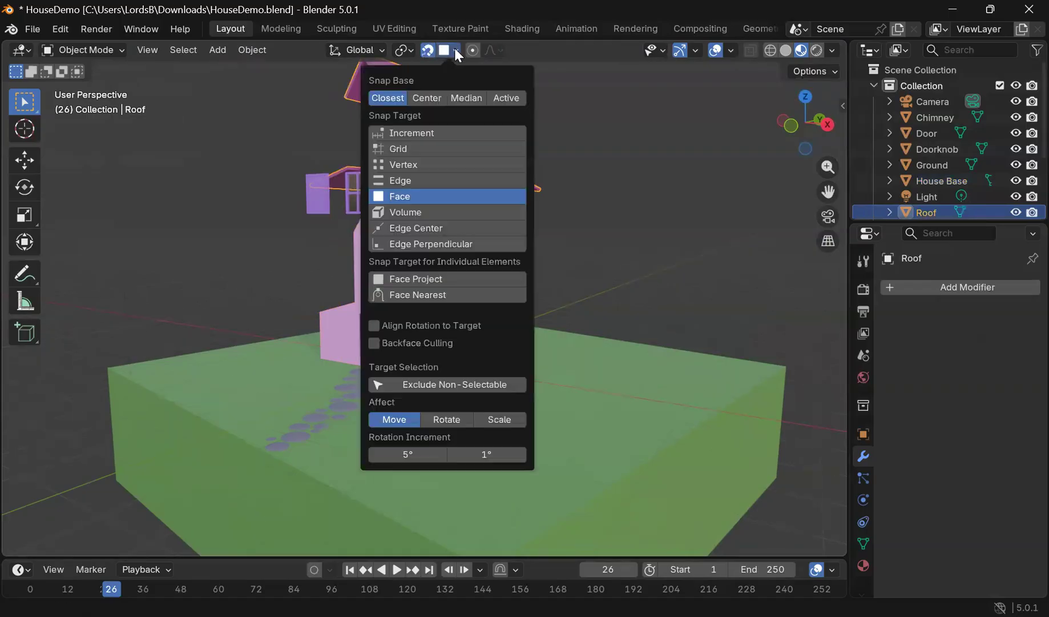
click(407, 175)
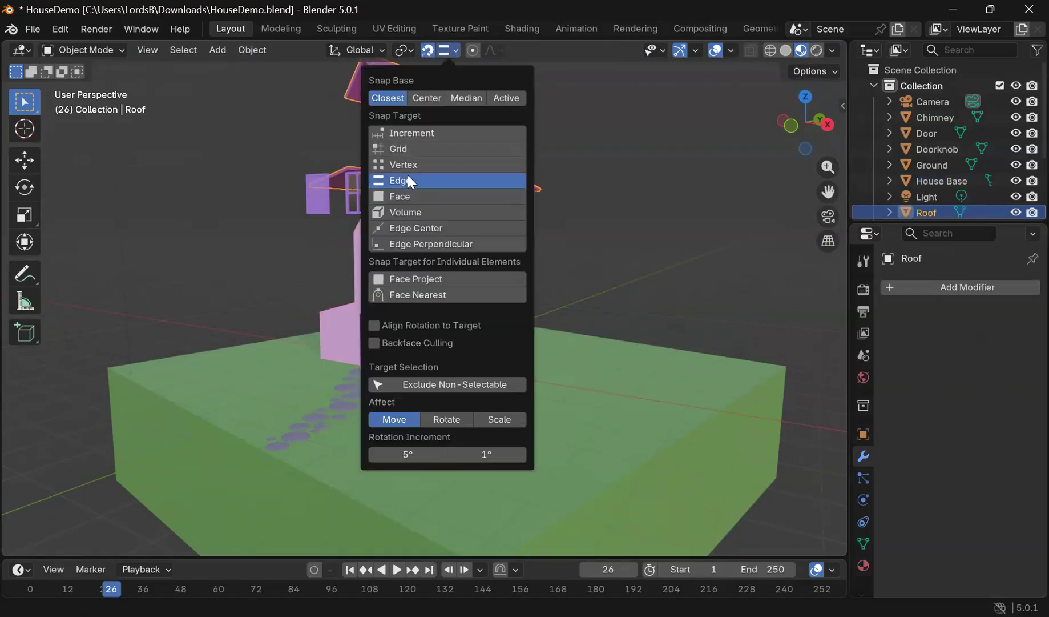
scroll(605, 140, down, 4)
middle_drag(593, 136, 497, 133)
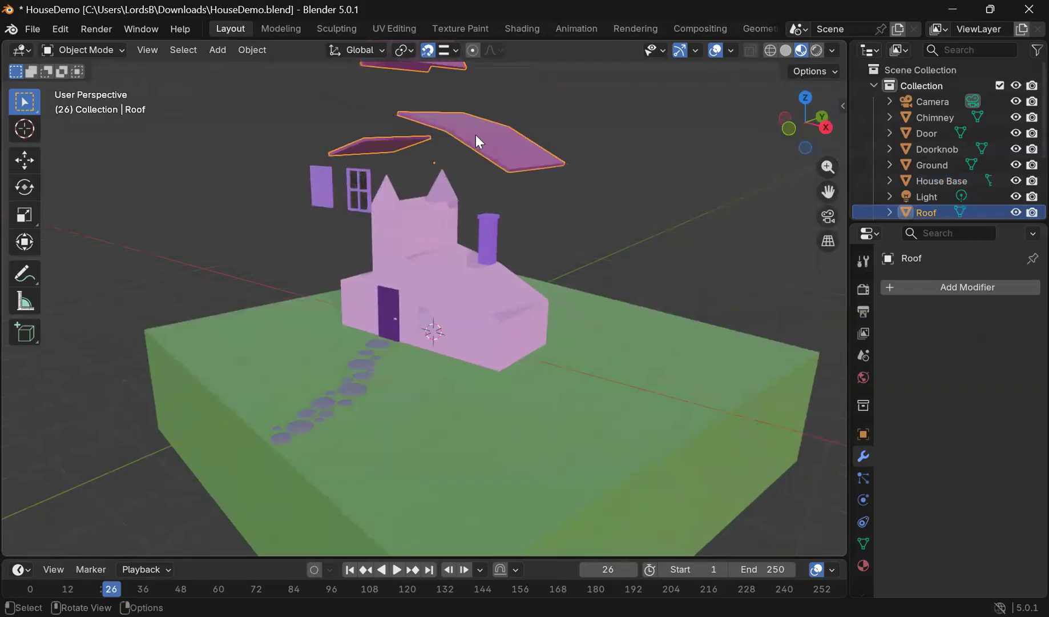
Step: Lower the raised roof along the Z axis by about 3 m onto the house base, and deselect it
key(g)
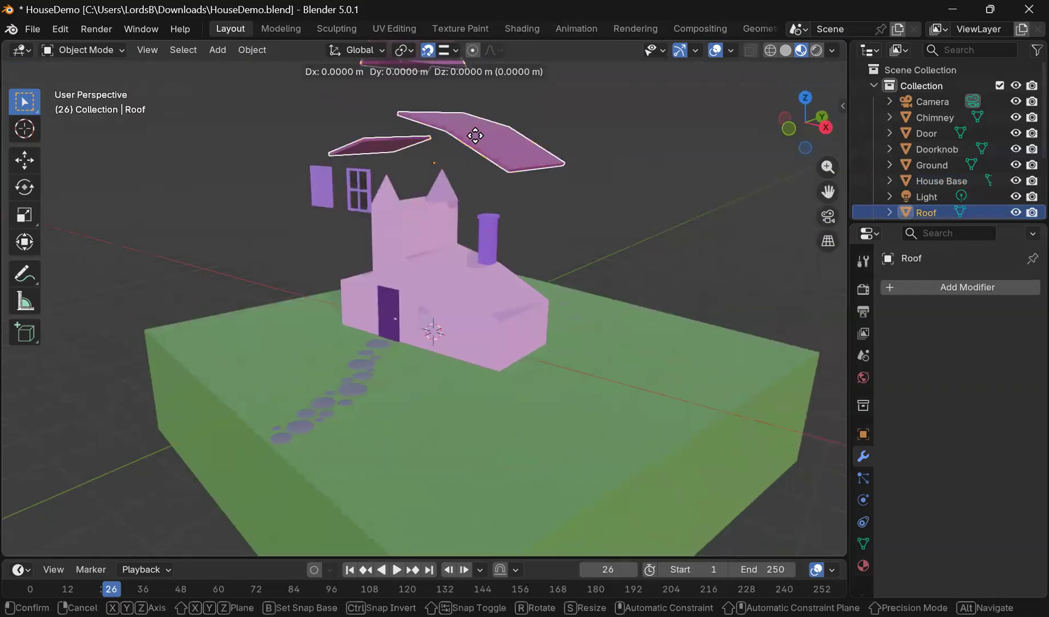
key(z)
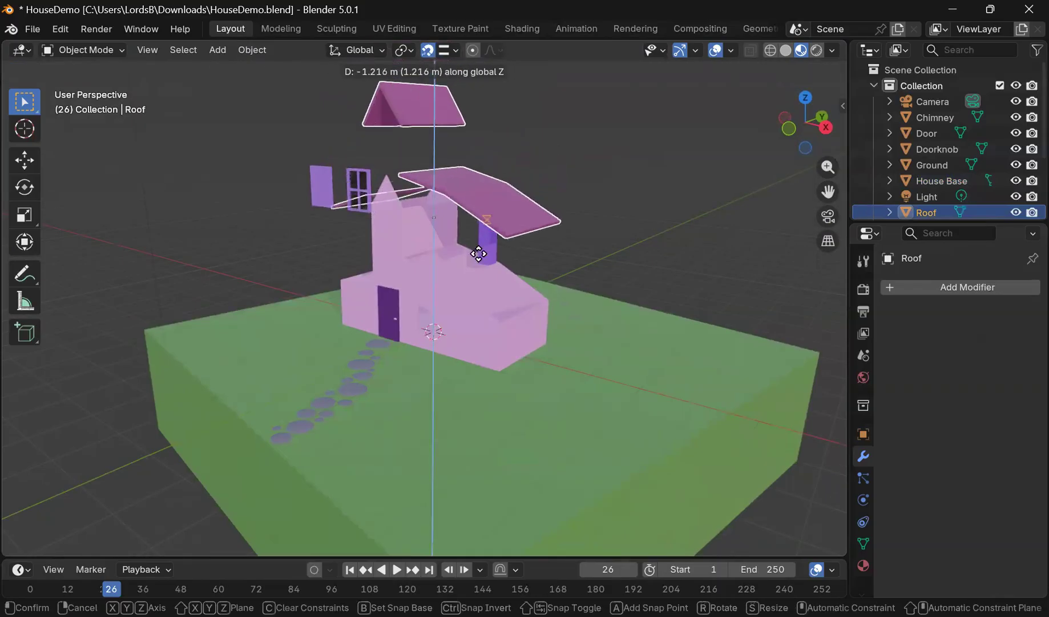
click(464, 292)
mouse_move(462, 294)
middle_down()
mouse_move(494, 253)
mouse_move(538, 253)
mouse_move(443, 287)
middle_up()
drag(827, 192, 926, 235)
scroll(529, 386, up, 2)
middle_drag(750, 191, 671, 234)
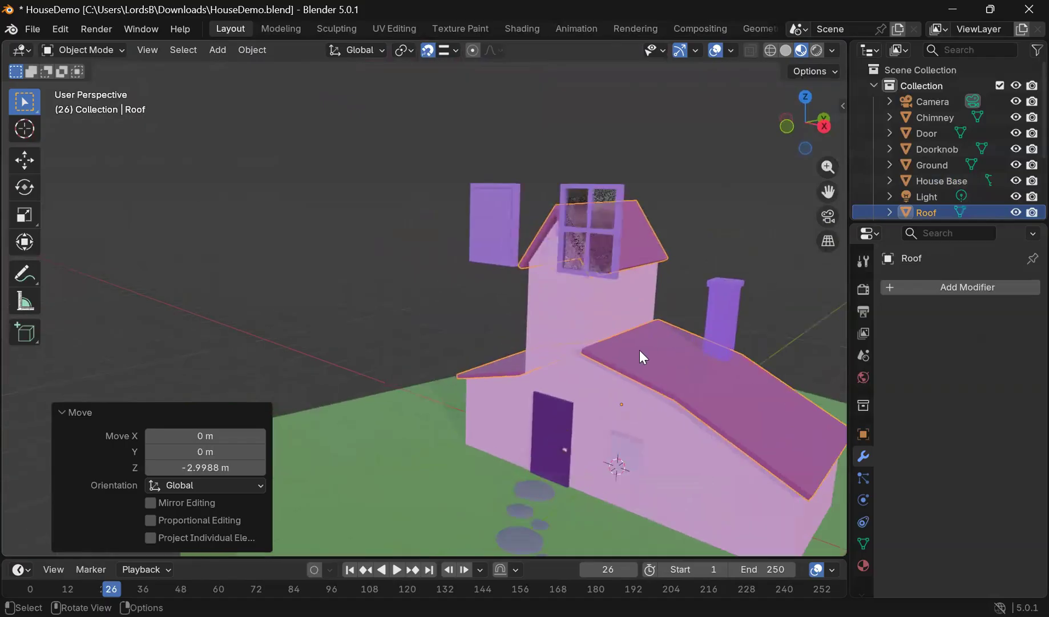
click(282, 267)
Step: Move the four-pane window object along the X axis by about -4.04 m, clear of the house
middle_drag(607, 301, 636, 303)
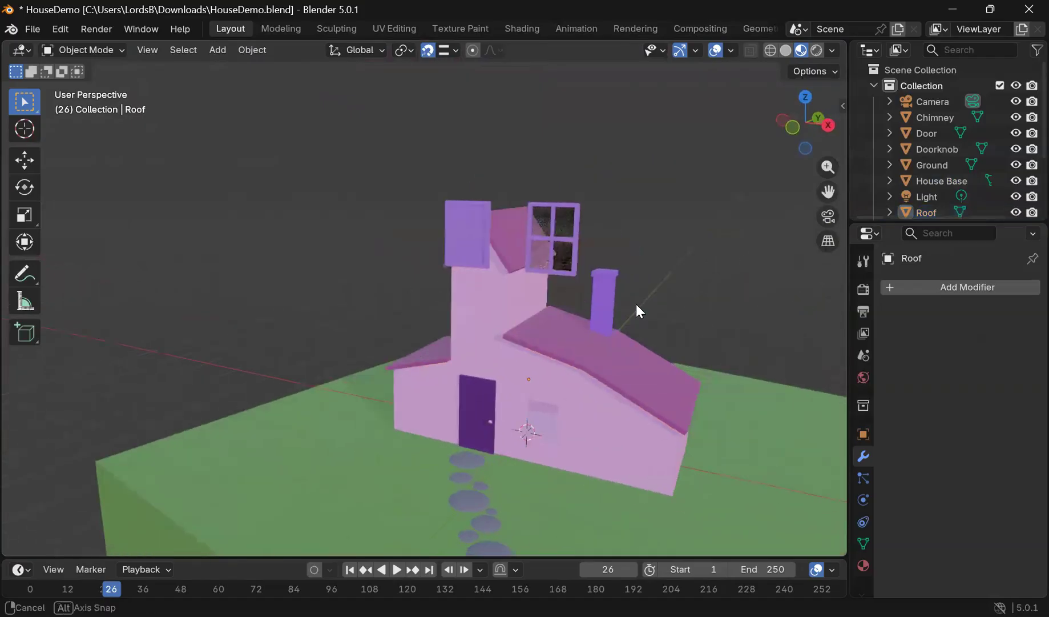
middle_drag(487, 284, 494, 221)
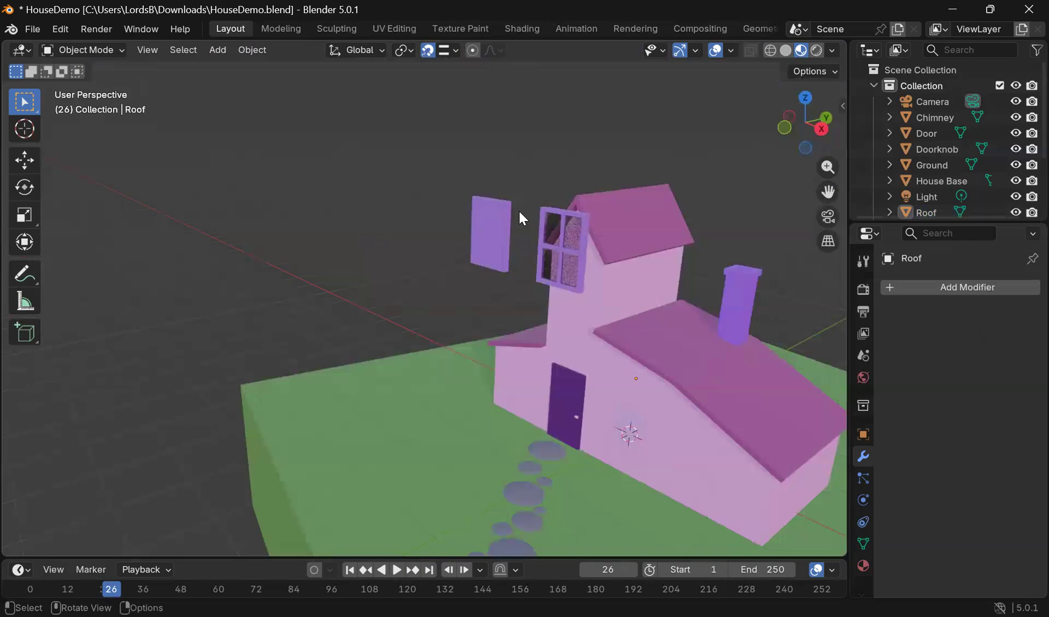
scroll(519, 210, up, 3)
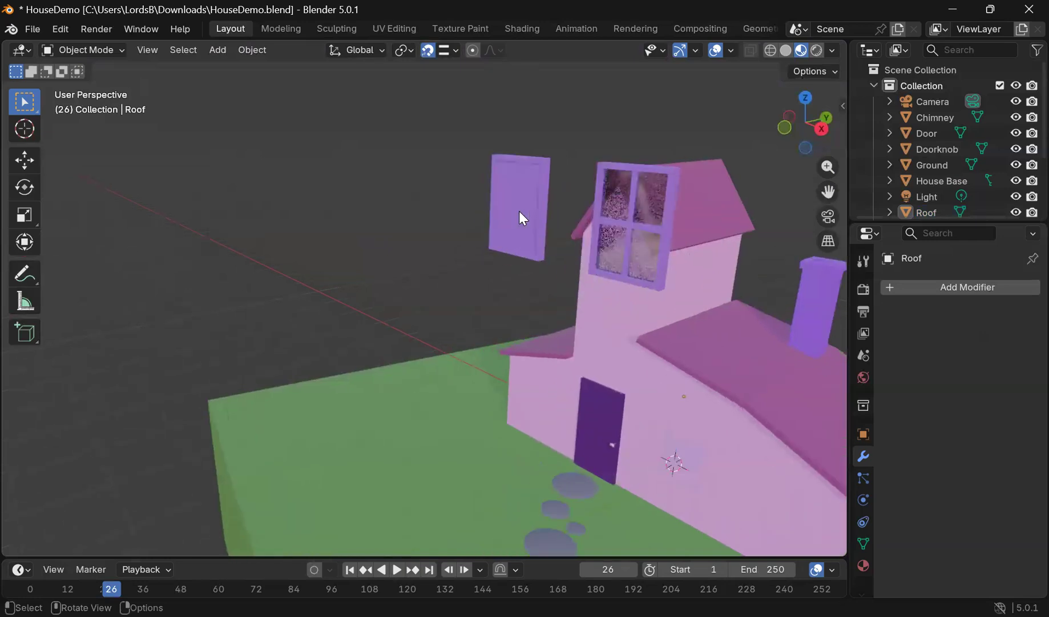
middle_drag(461, 160, 420, 198)
middle_drag(421, 150, 546, 185)
click(546, 184)
middle_drag(607, 153, 601, 190)
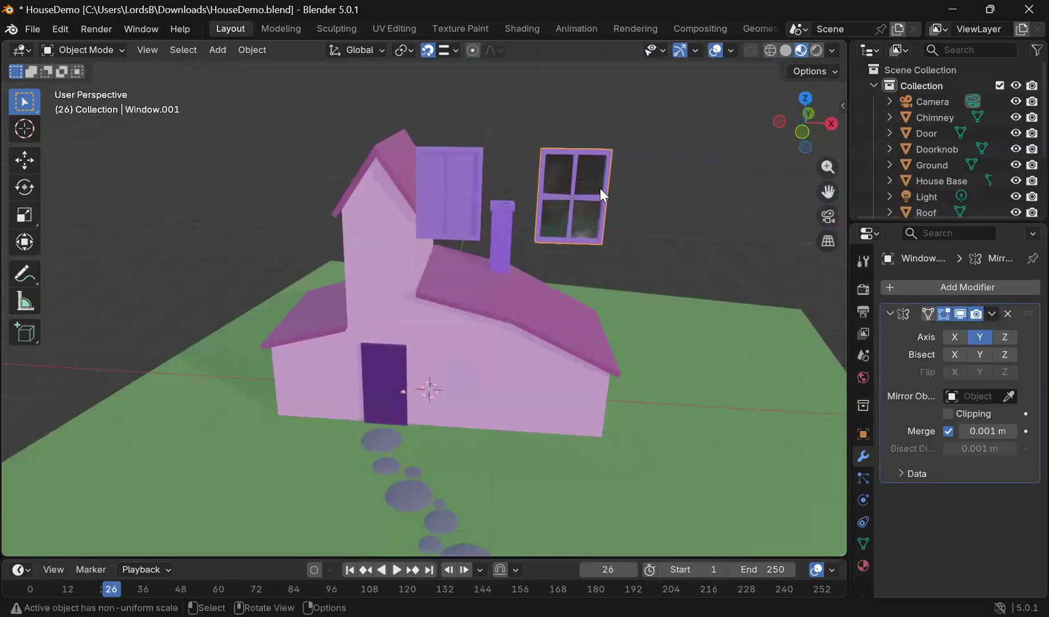
key(g)
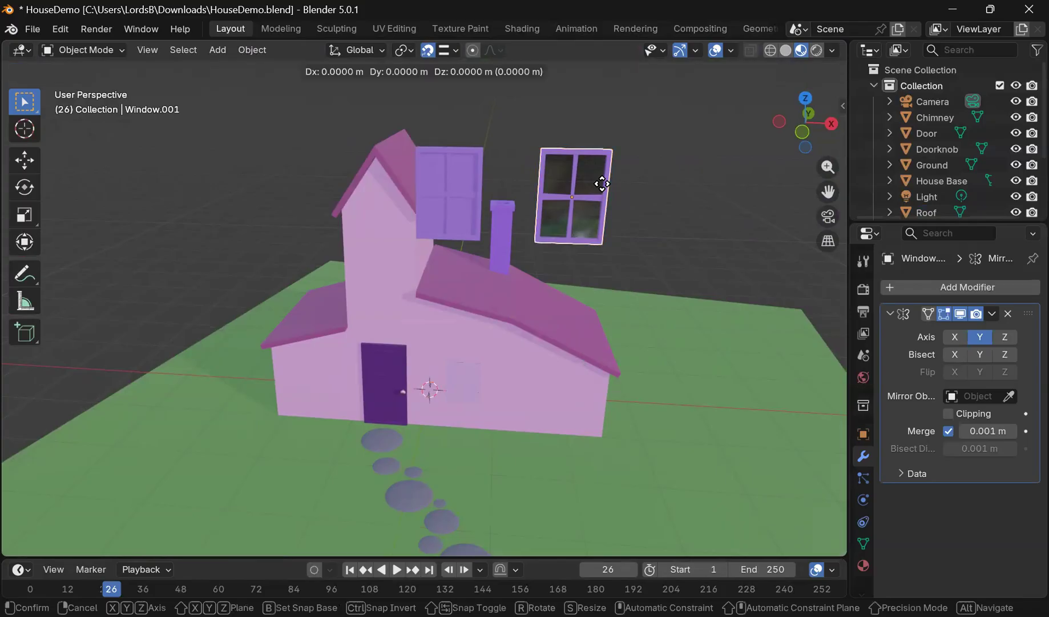
key(x)
key(Return)
middle_drag(468, 159, 743, 166)
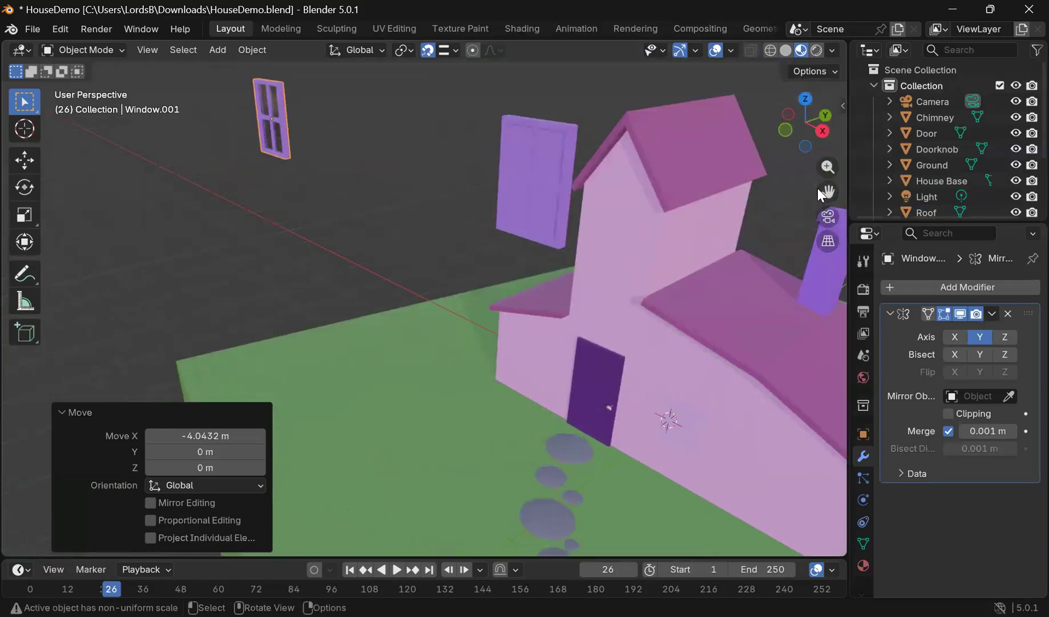
drag(827, 192, 783, 209)
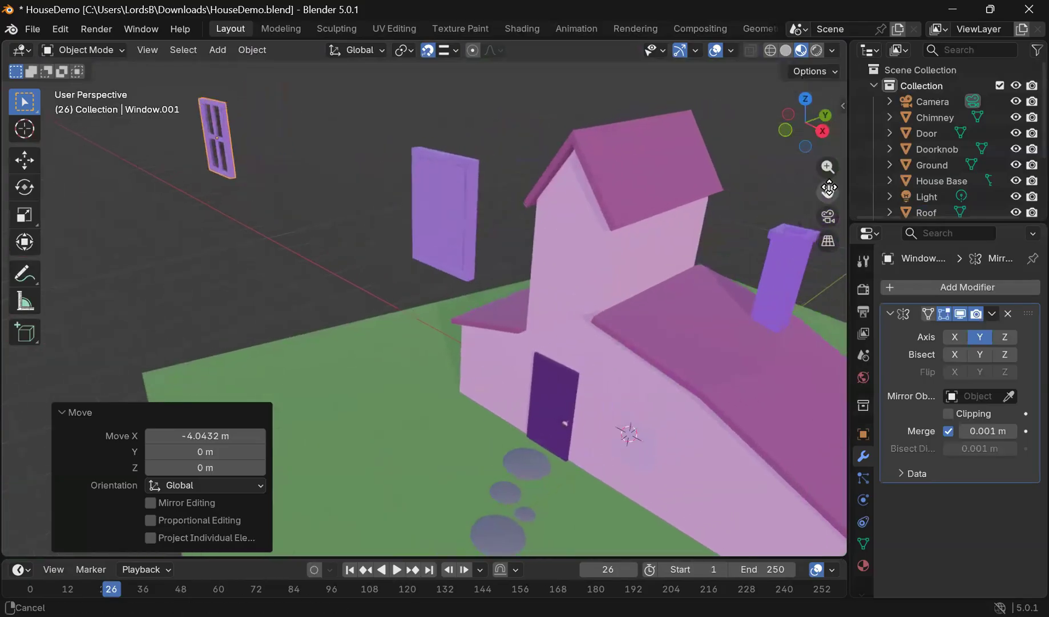
Step: Remove the Glass material slot from the moved window and add a new slot with a new material
click(860, 570)
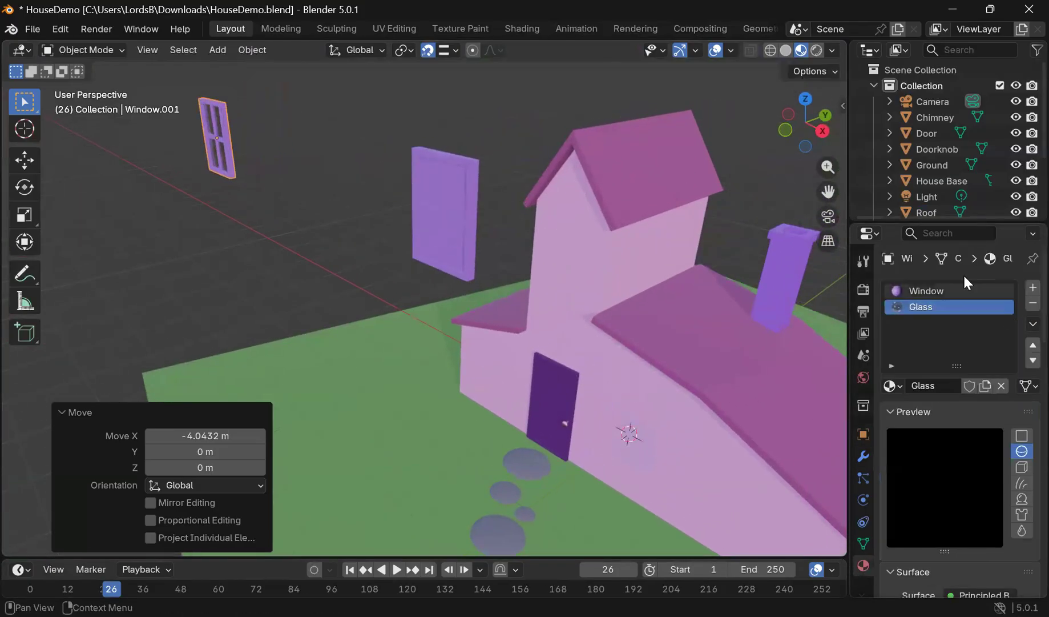
click(473, 106)
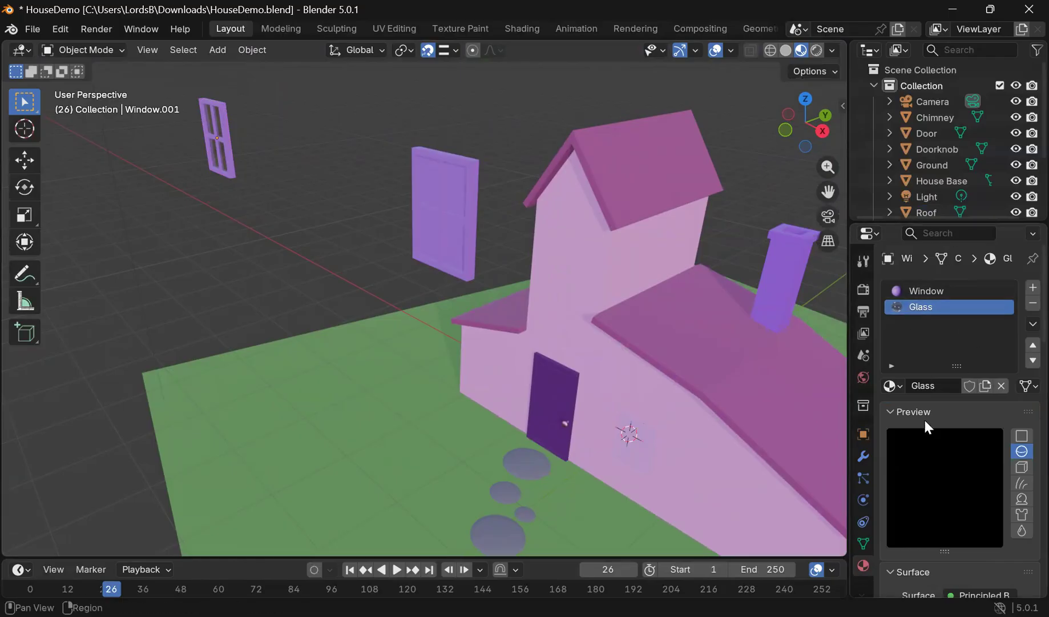
click(1027, 287)
right_click(965, 306)
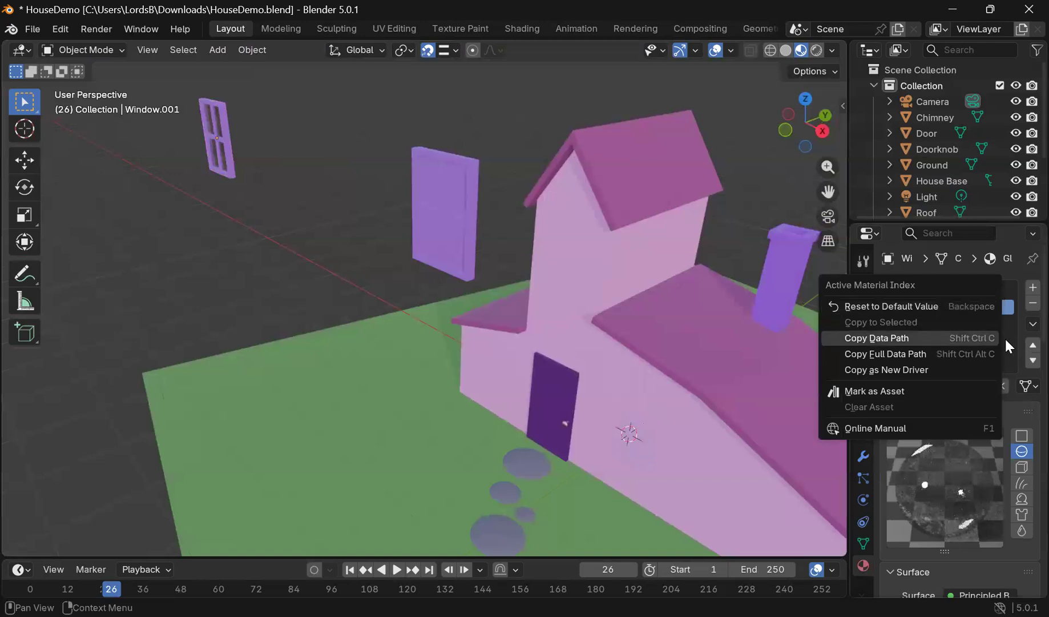
click(1029, 303)
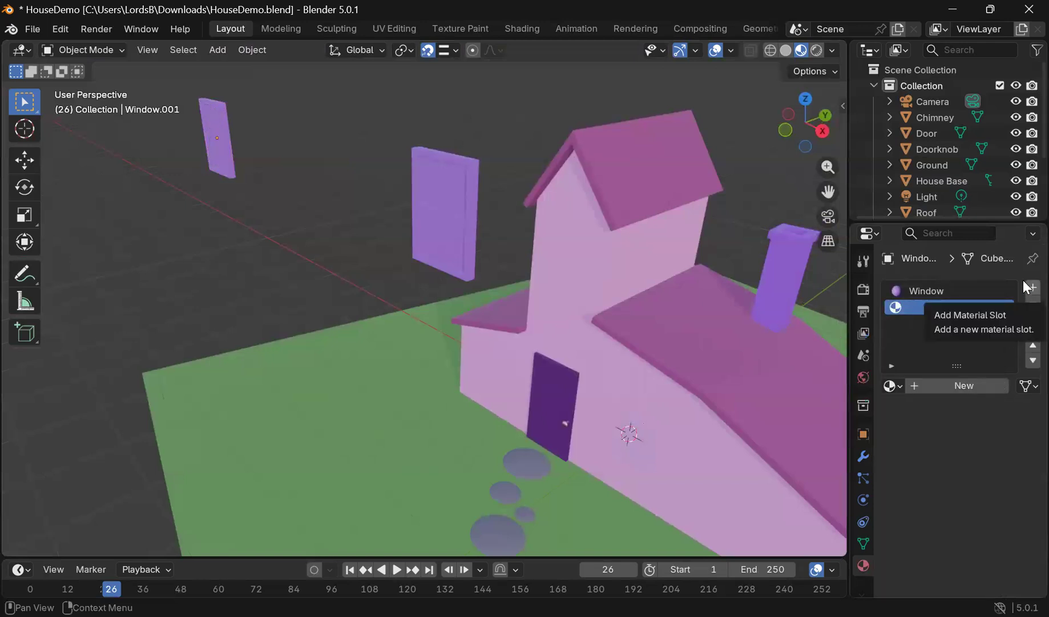
click(978, 385)
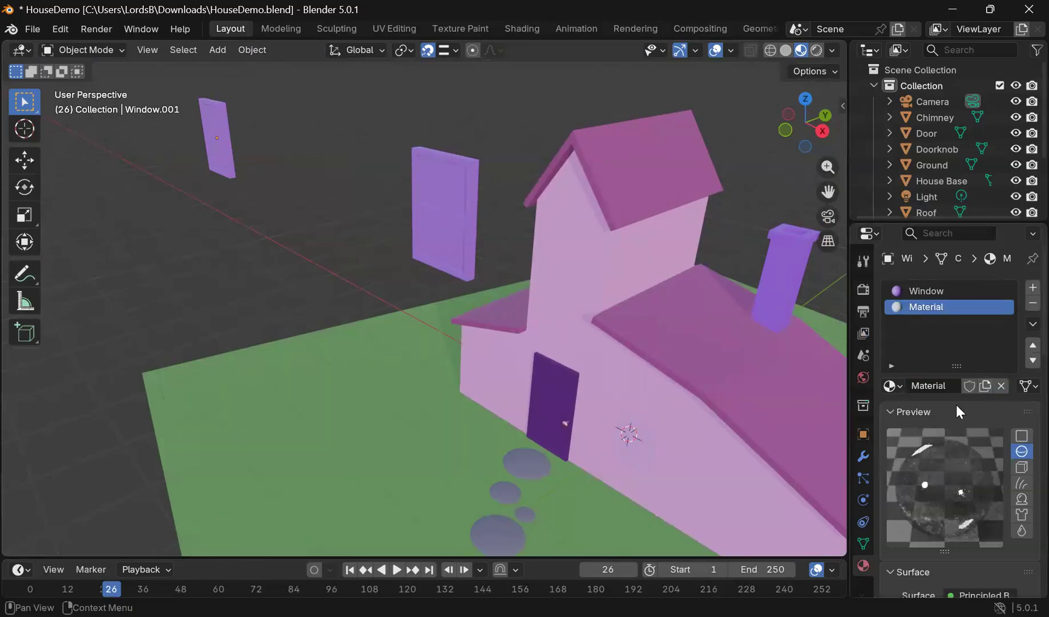
Step: Rename the window's new material as Glass
scroll(953, 406, down, 8)
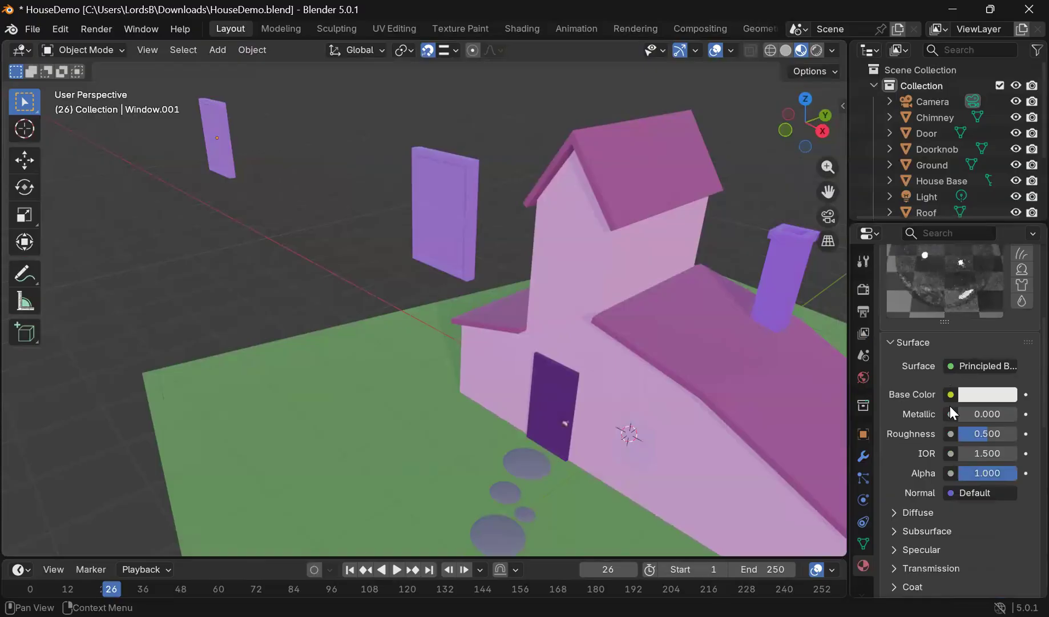
scroll(950, 406, down, 2)
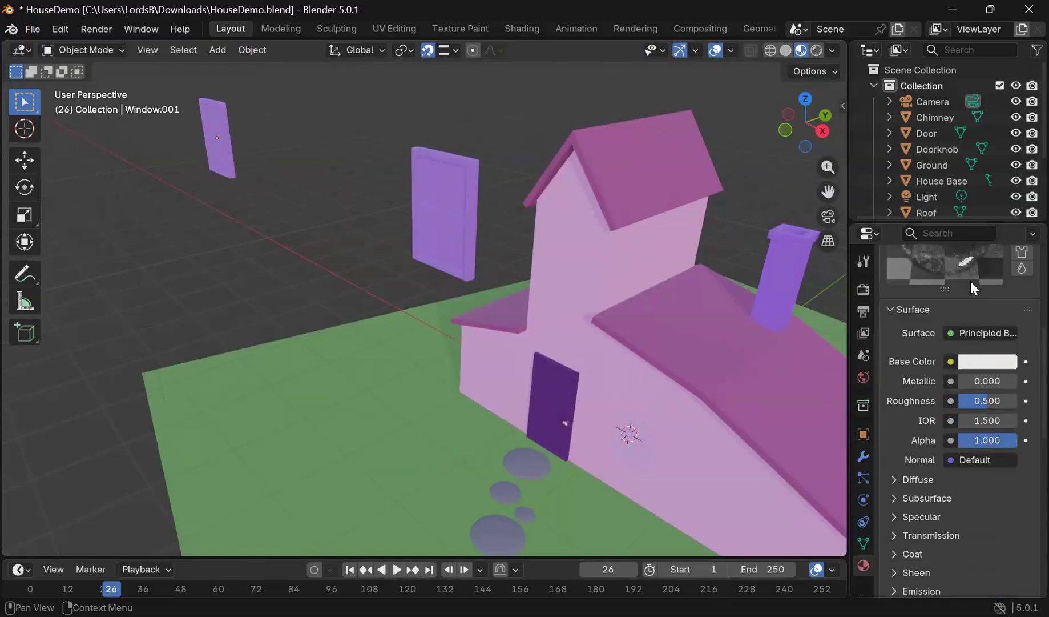
scroll(972, 301, up, 12)
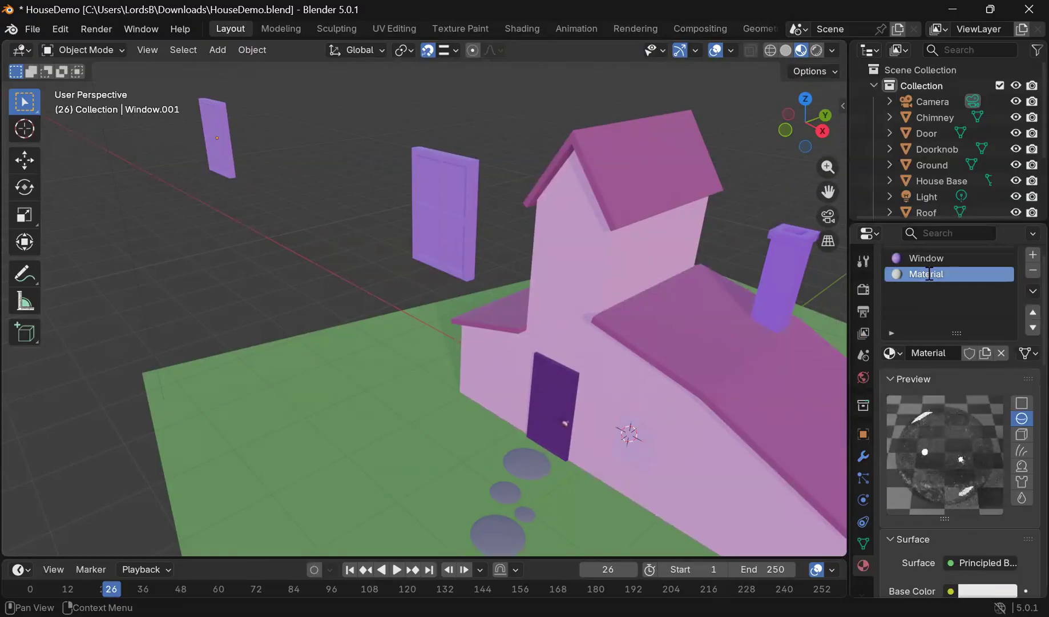
double_click(928, 273)
text(Glass)
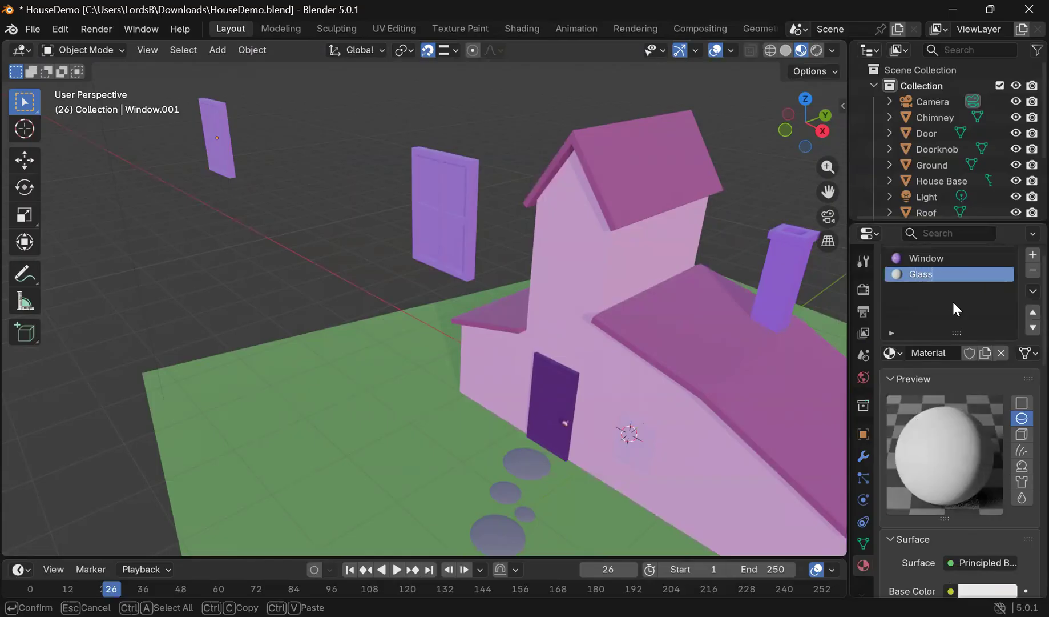
key(Return)
Step: Set the new glass material's roughness to 0, IOR to 6.6 and alpha to 0.624
scroll(954, 303, down, 7)
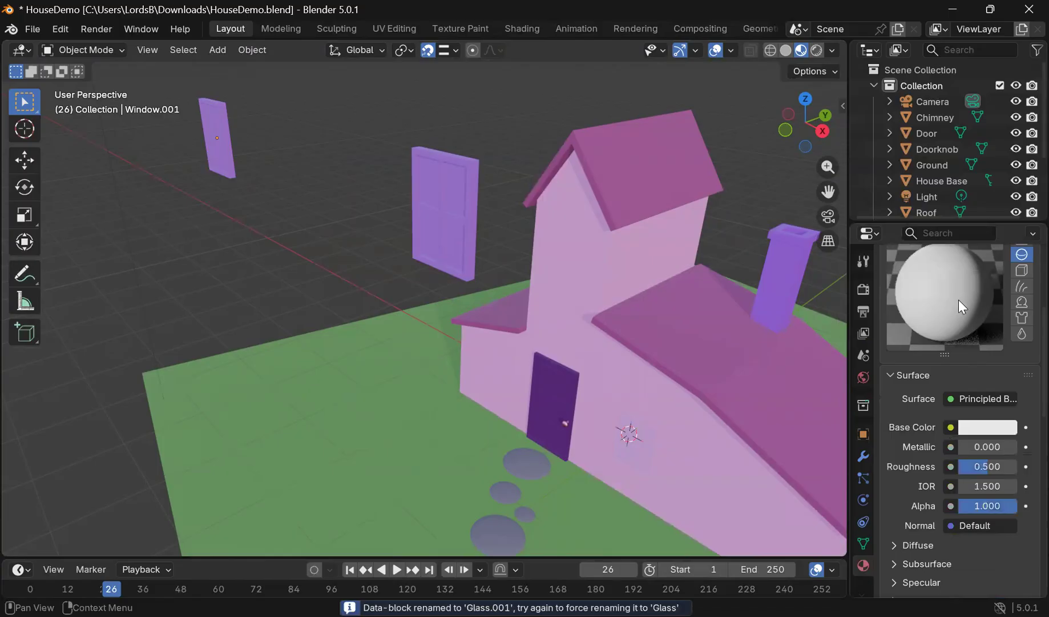
scroll(959, 301, down, 1)
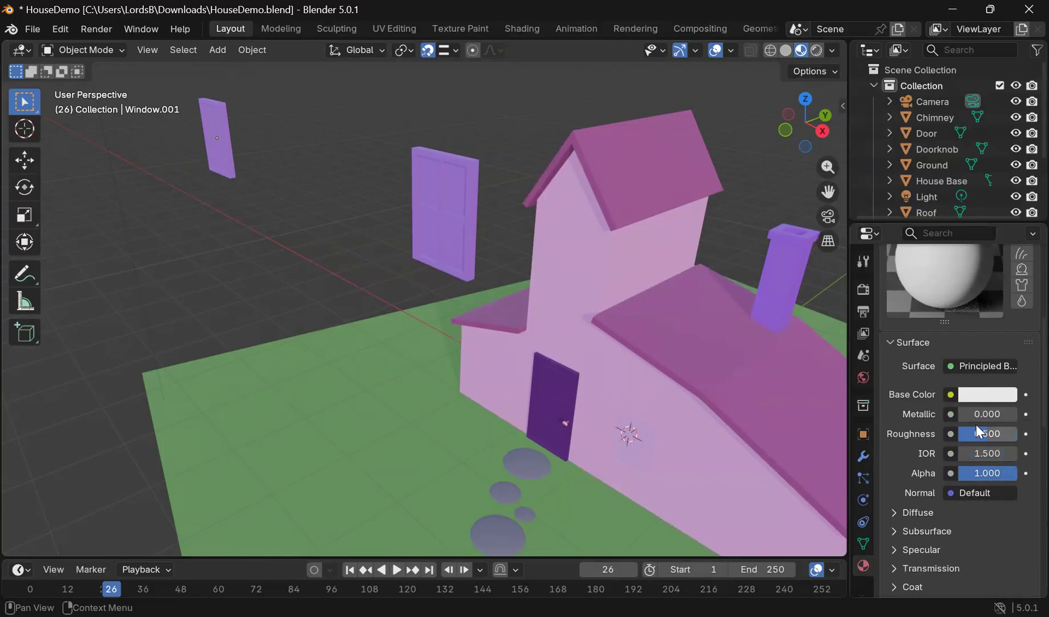
scroll(991, 437, up, 2)
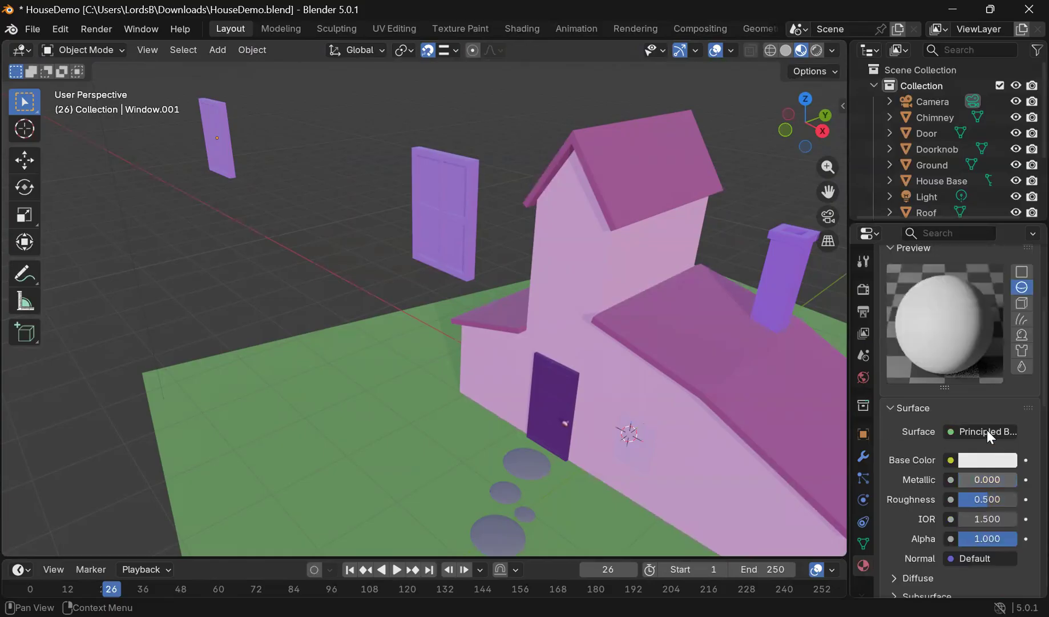
scroll(991, 434, up, 1)
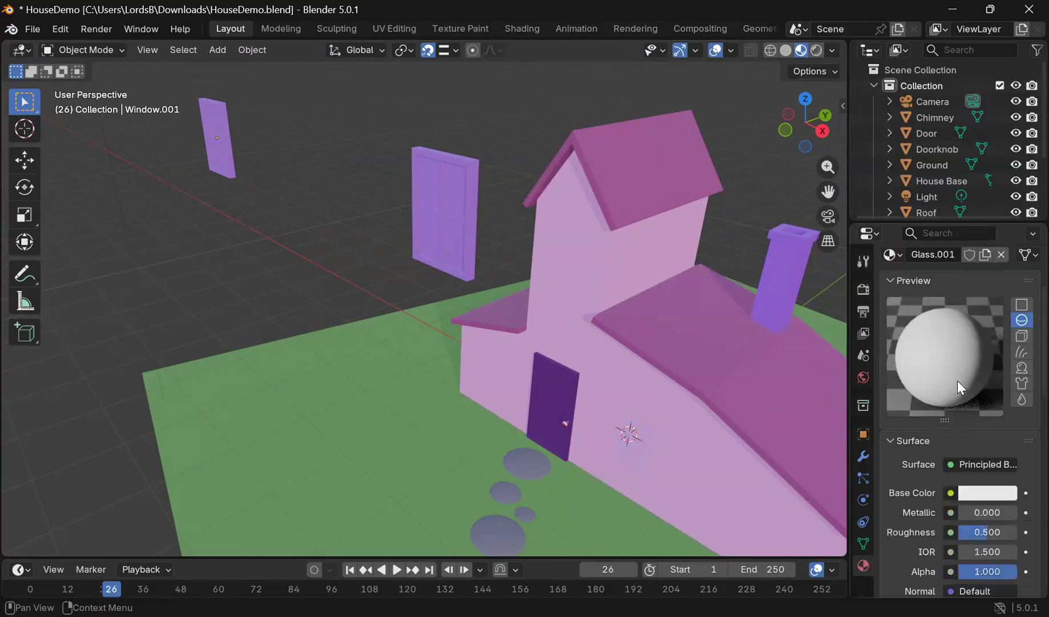
scroll(961, 387, down, 1)
drag(991, 499, 996, 538)
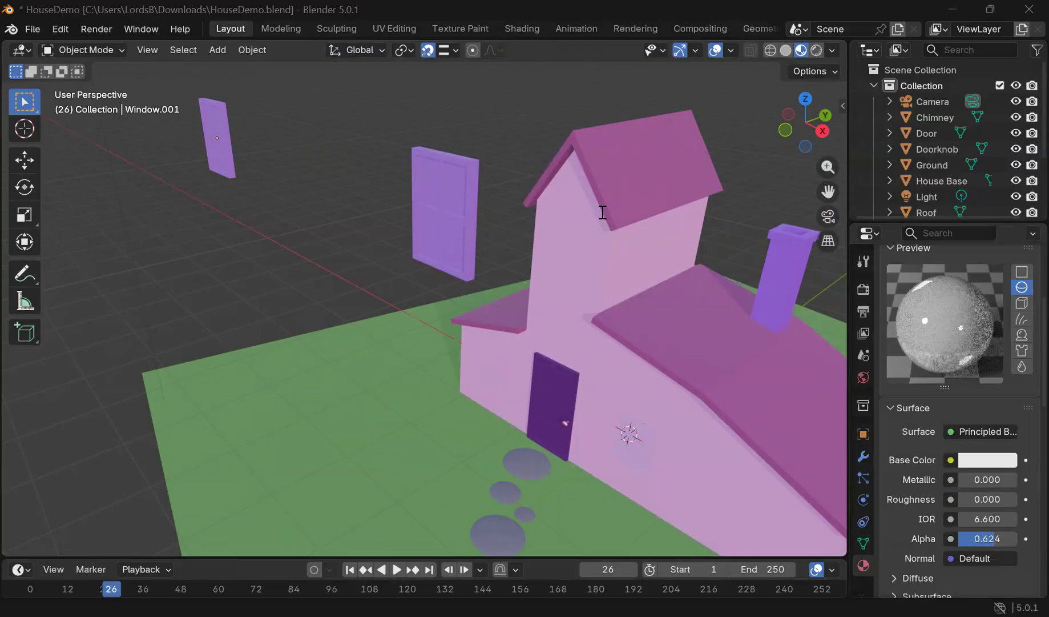
Step: Set the new glass material's transmission weight to 1
click(963, 412)
scroll(931, 451, down, 3)
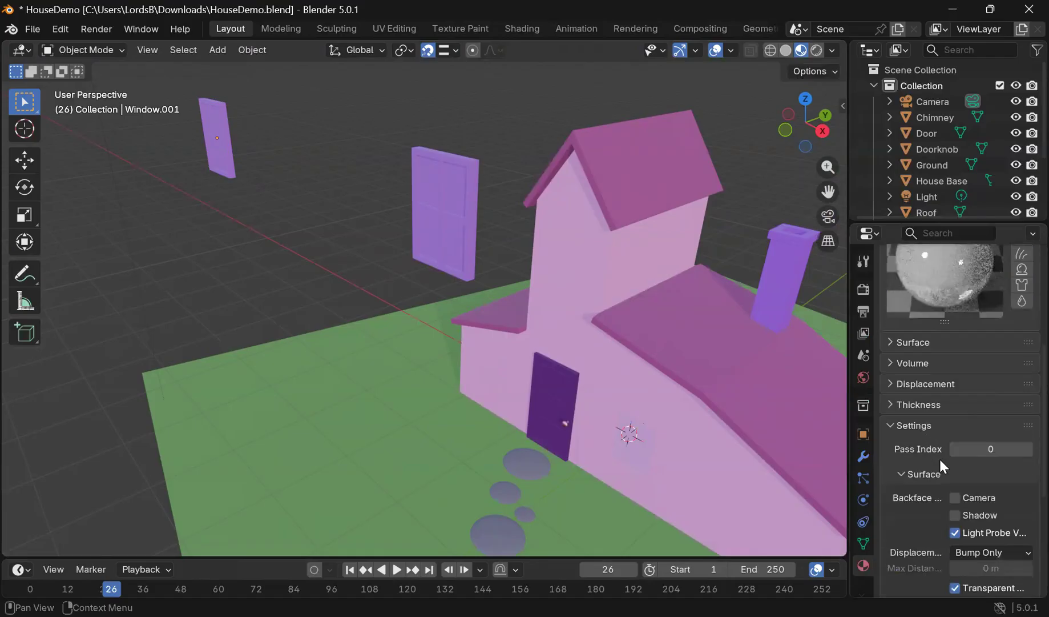
scroll(913, 440, up, 3)
click(892, 440)
scroll(927, 482, down, 3)
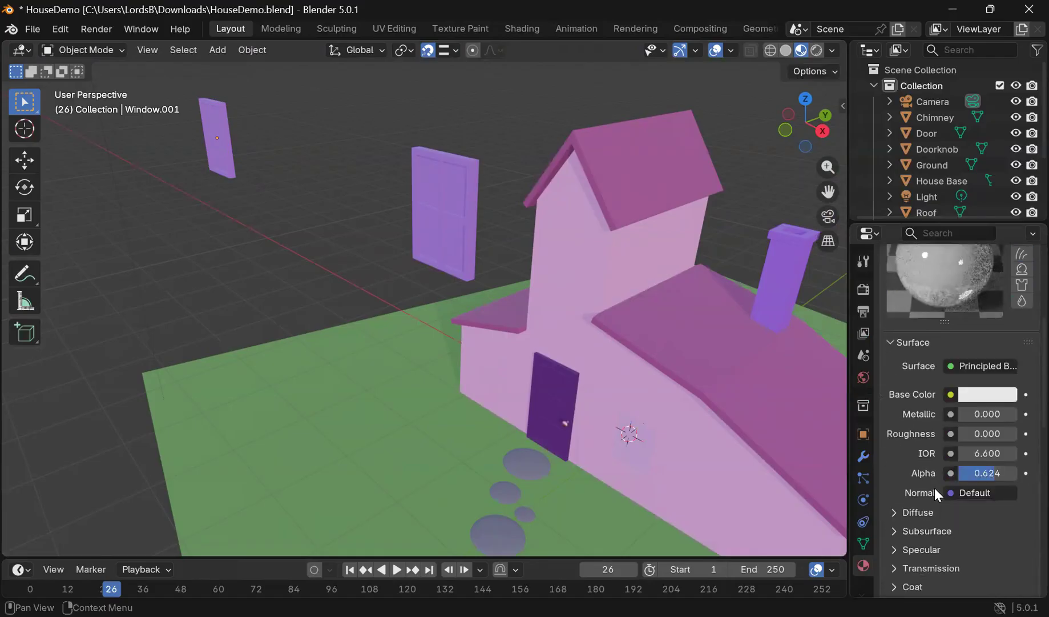
scroll(935, 492, down, 3)
click(893, 502)
click(974, 524)
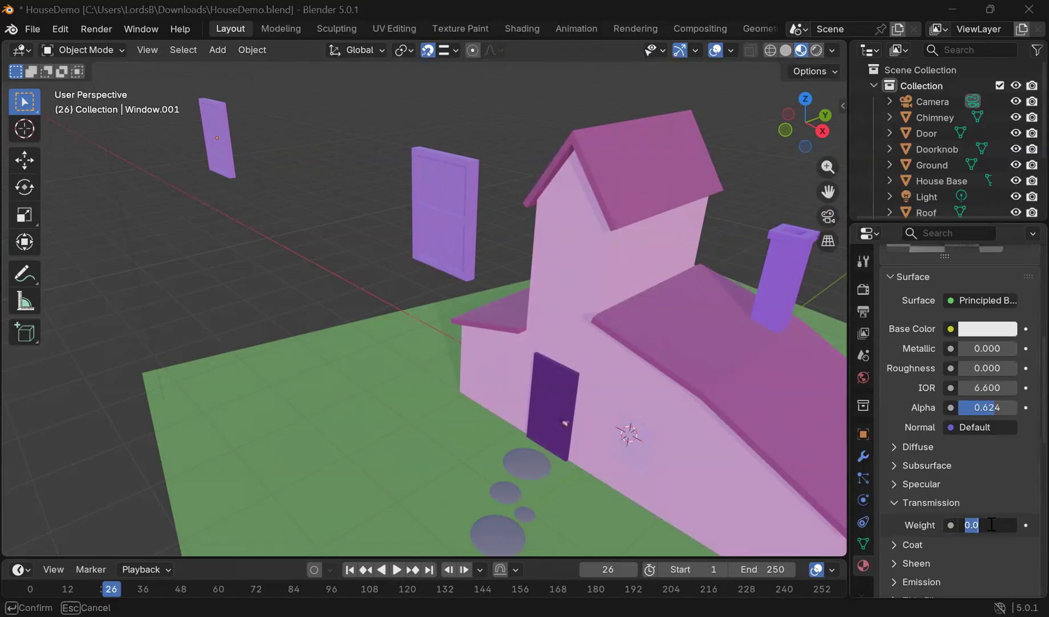
text(1)
key(Return)
Step: Set the new glass material's IOR to 1.5
scroll(1014, 457, up, 3)
scroll(999, 419, up, 5)
scroll(970, 409, down, 2)
scroll(968, 394, down, 4)
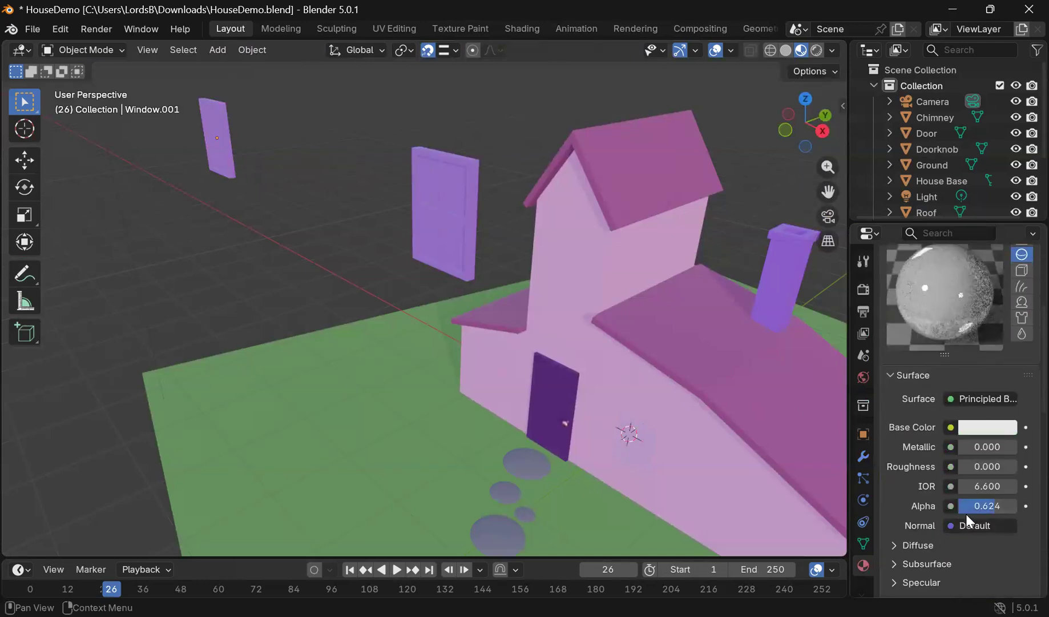
click(995, 486)
text(1.5)
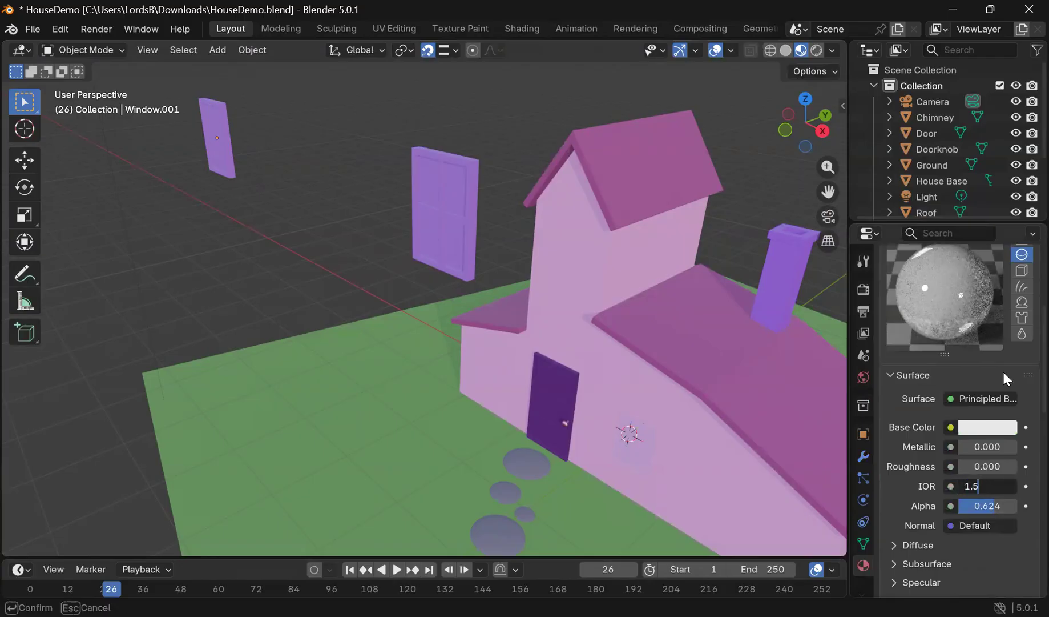
key(Return)
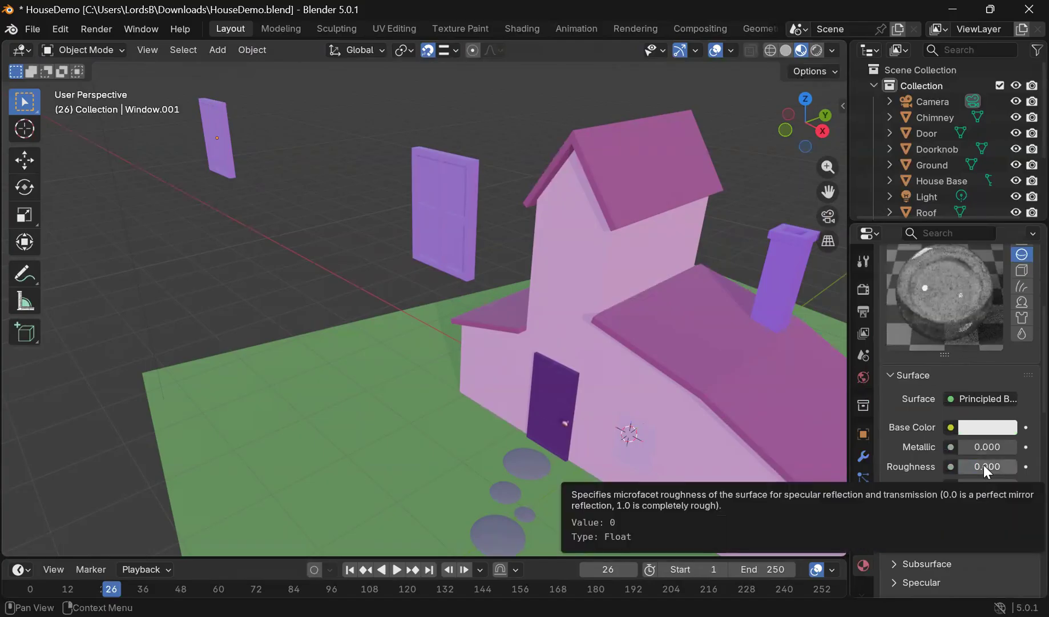
Step: Change the new glass material's base color to pale lavender, hex D7C6E7FF
click(985, 427)
drag(930, 212, 938, 211)
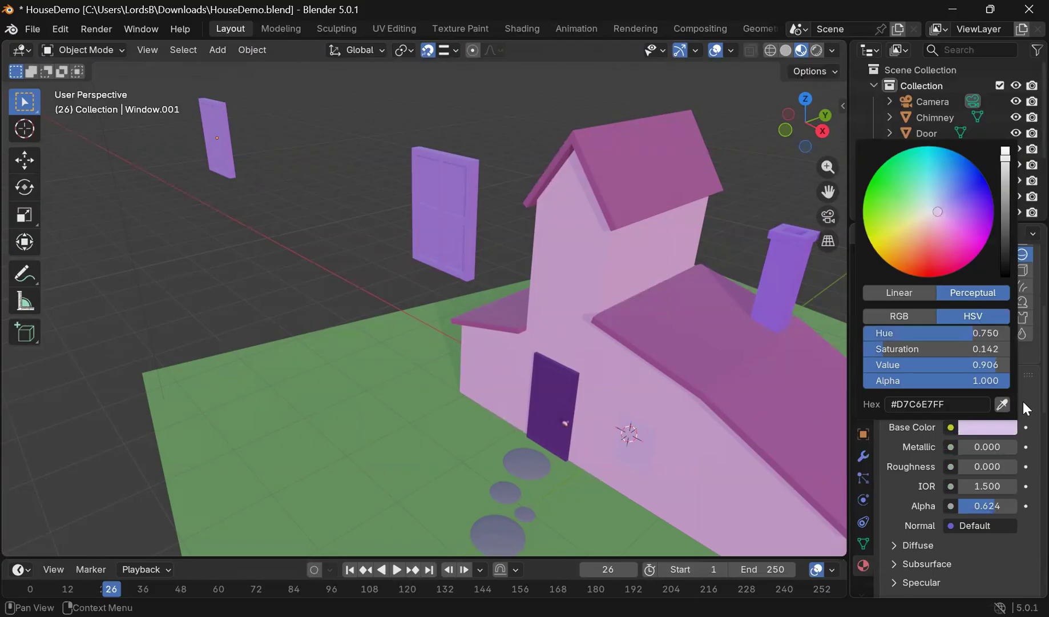
scroll(950, 290, up, 8)
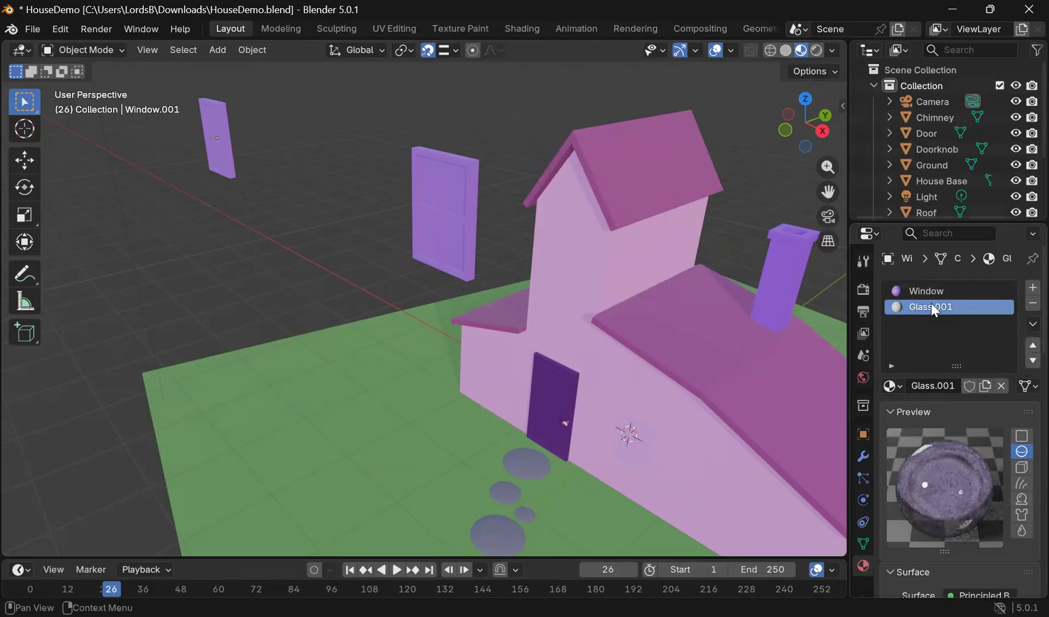
scroll(973, 316, down, 4)
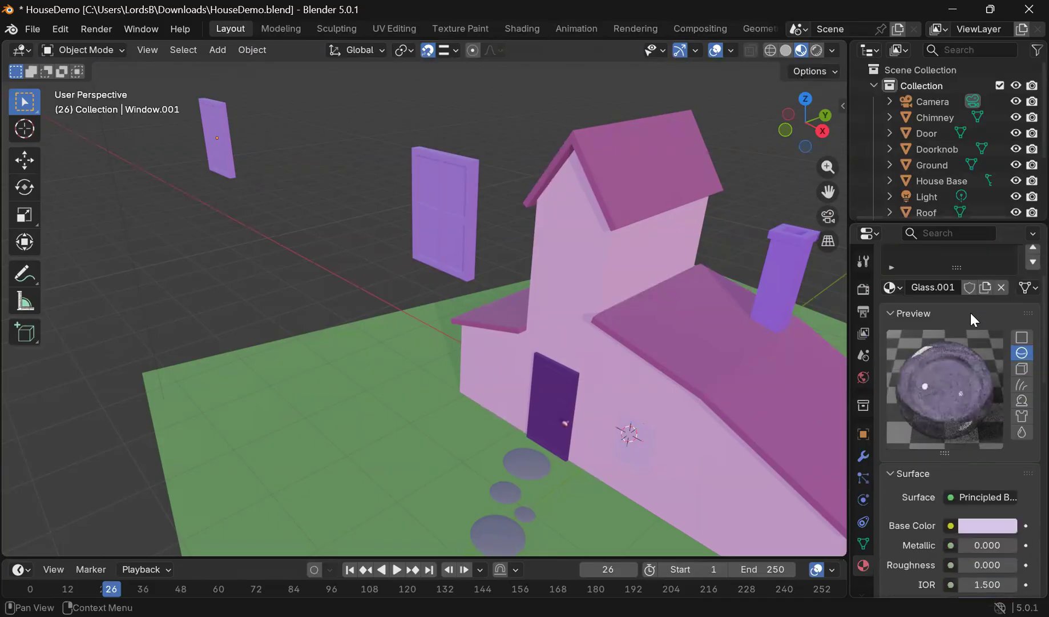
scroll(975, 318, down, 4)
scroll(979, 325, up, 6)
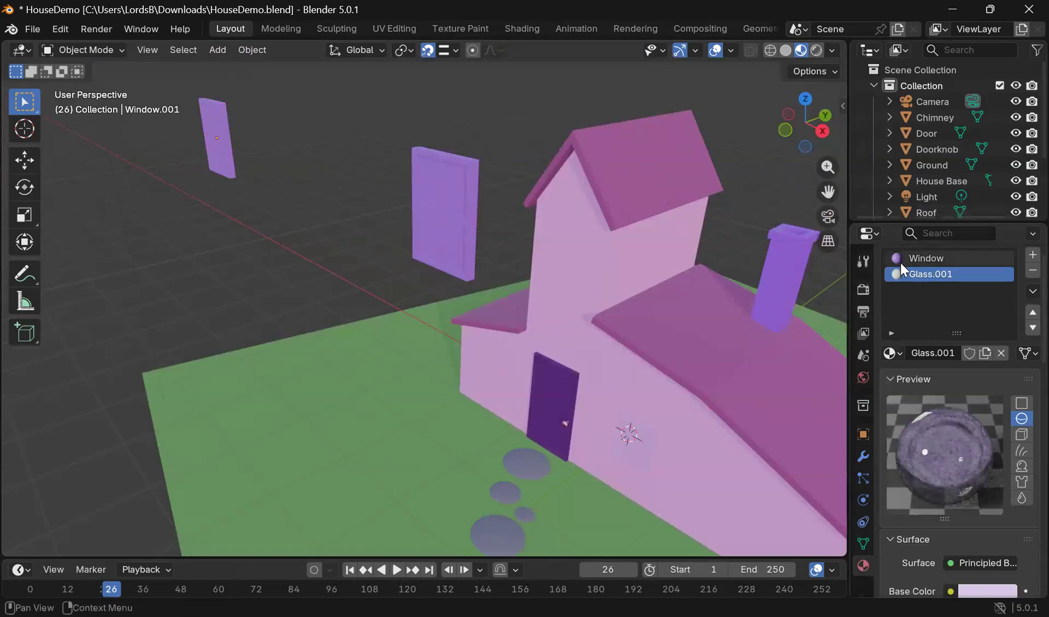
click(891, 353)
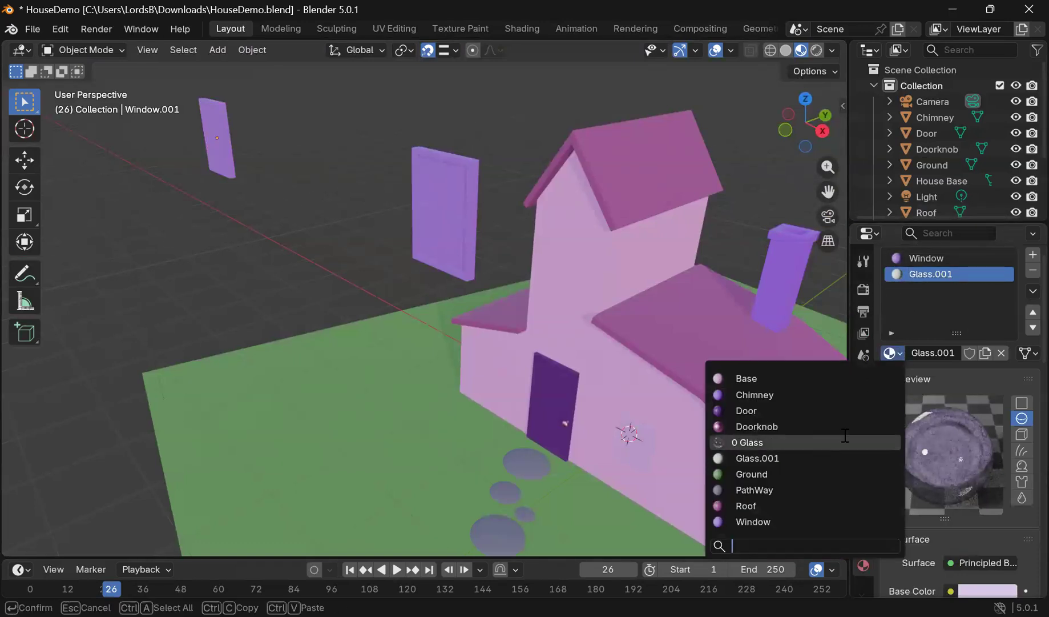
right_click(942, 271)
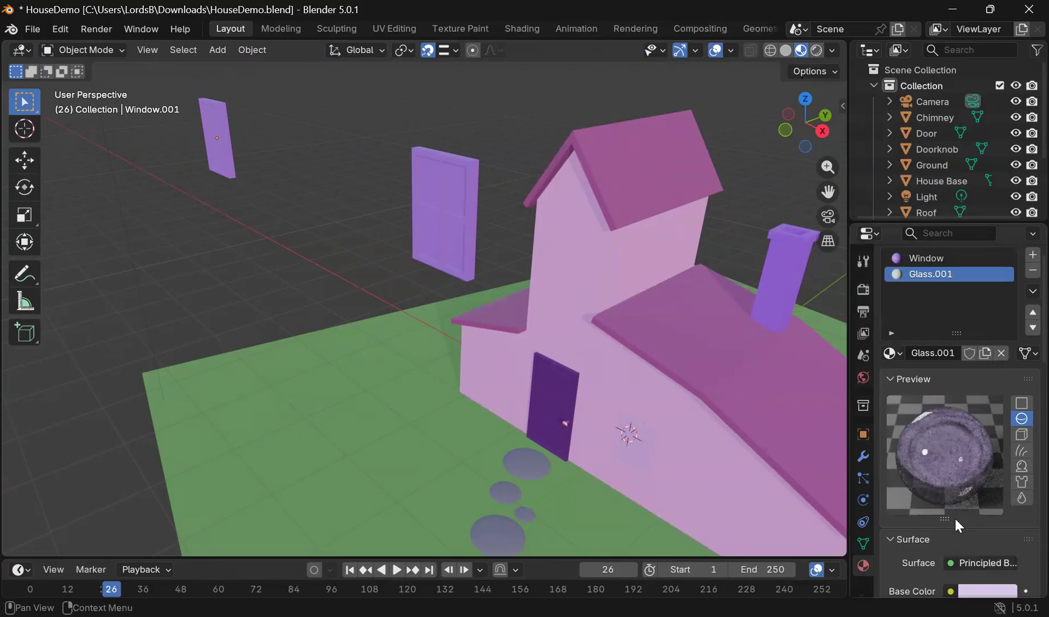
Step: Duplicate the original window about 1.32 m along the global X axis and turn snapping off
middle_drag(378, 180, 486, 245)
click(437, 184)
middle_drag(438, 184, 414, 224)
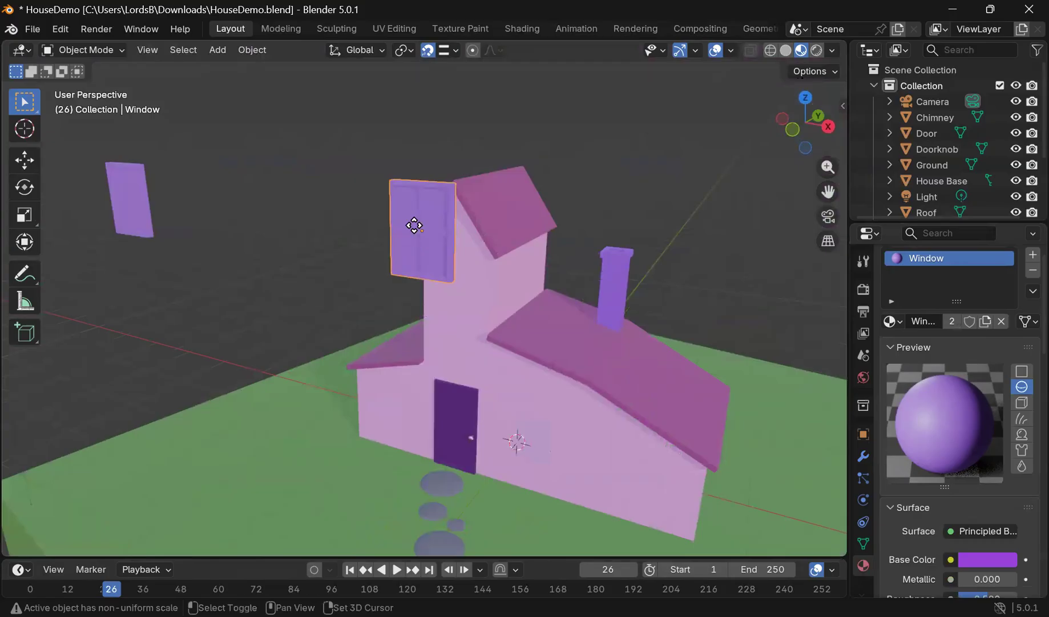
key(shift+d)
key(x)
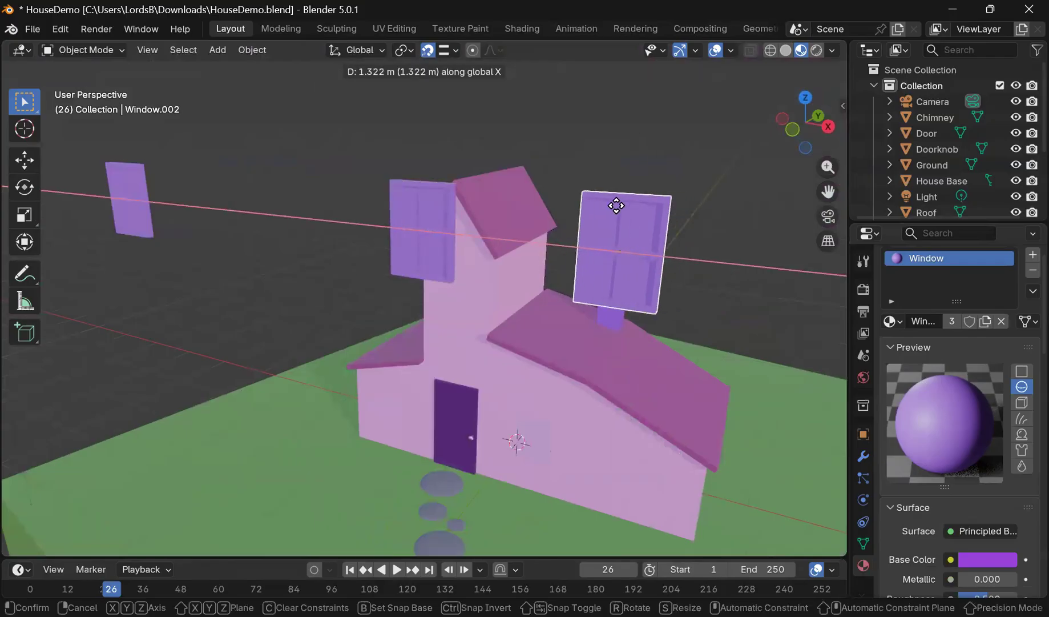
click(628, 234)
click(428, 51)
middle_drag(621, 242, 783, 199)
drag(836, 191, 685, 185)
middle_drag(571, 174, 517, 188)
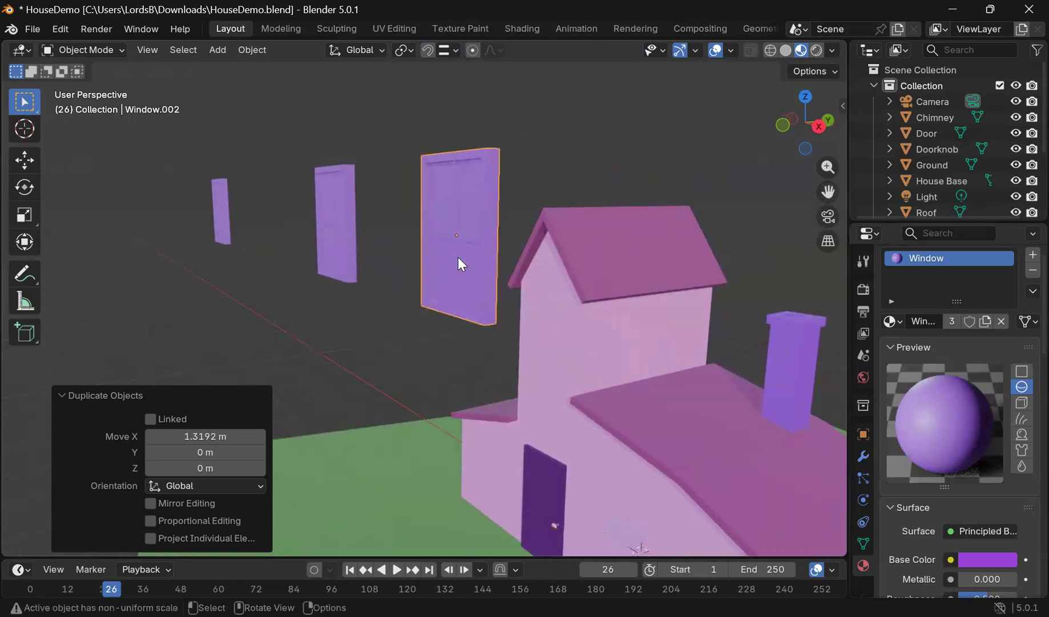
Step: Frame the duplicated window and delete its large back face in face select mode
click(182, 50)
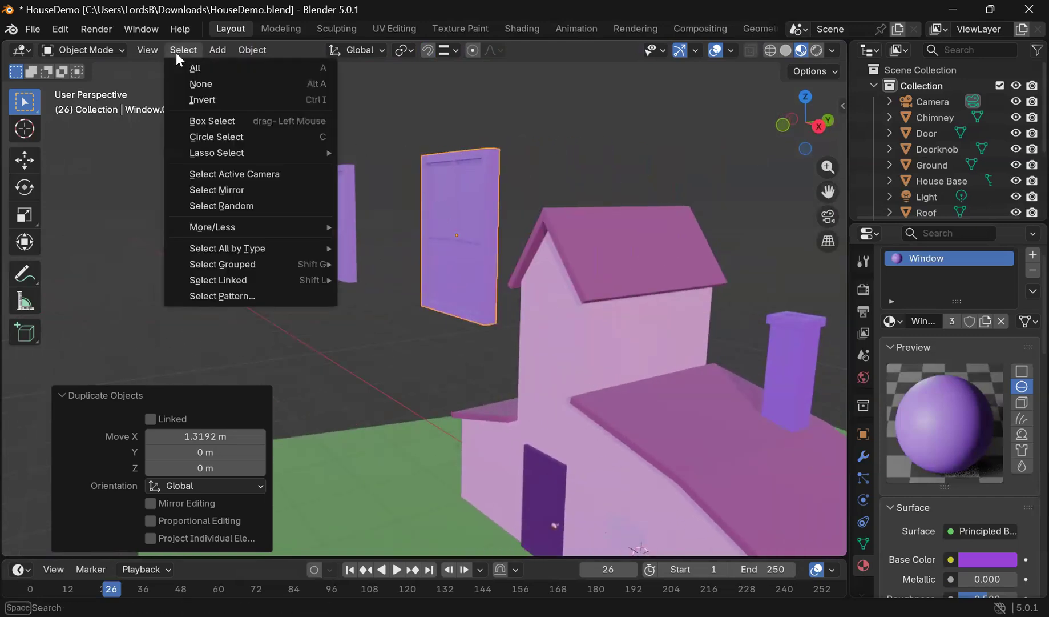
mouse_move(143, 50)
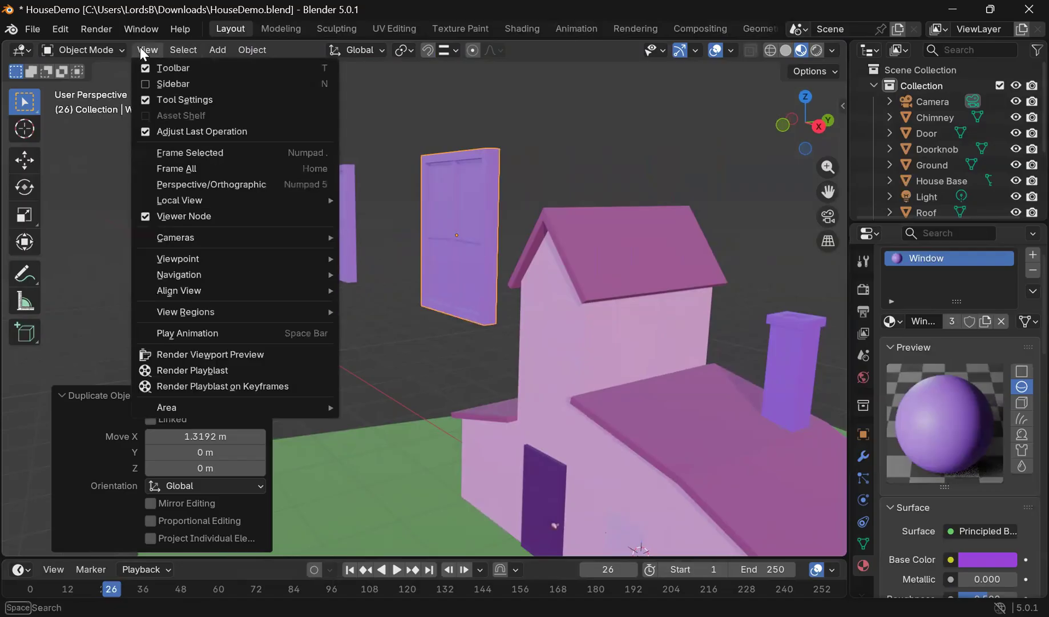
click(186, 148)
middle_drag(612, 208, 469, 274)
scroll(465, 275, up, 3)
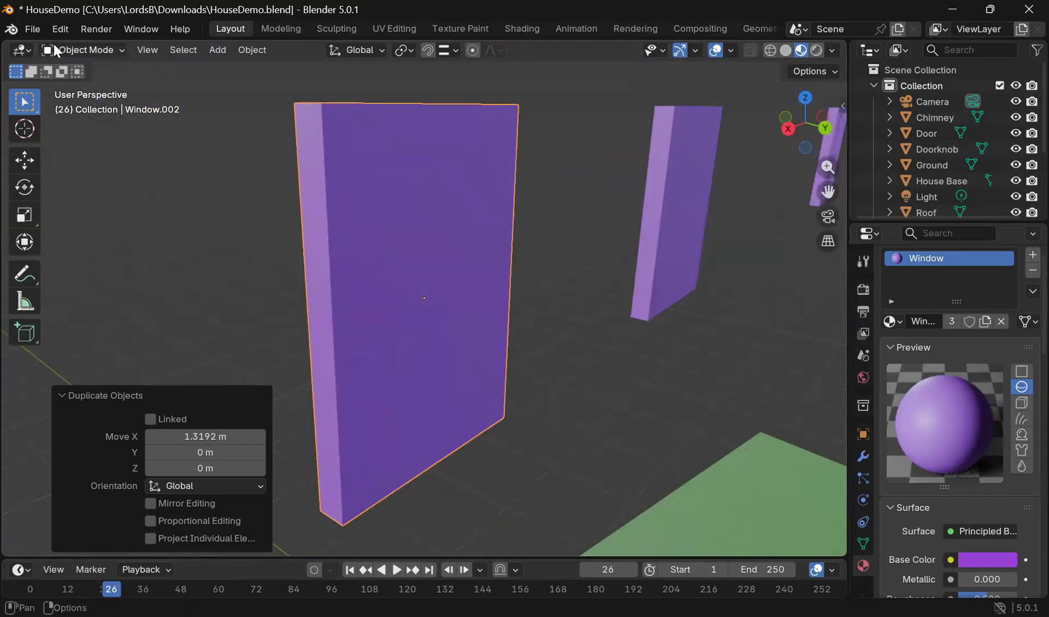
click(91, 50)
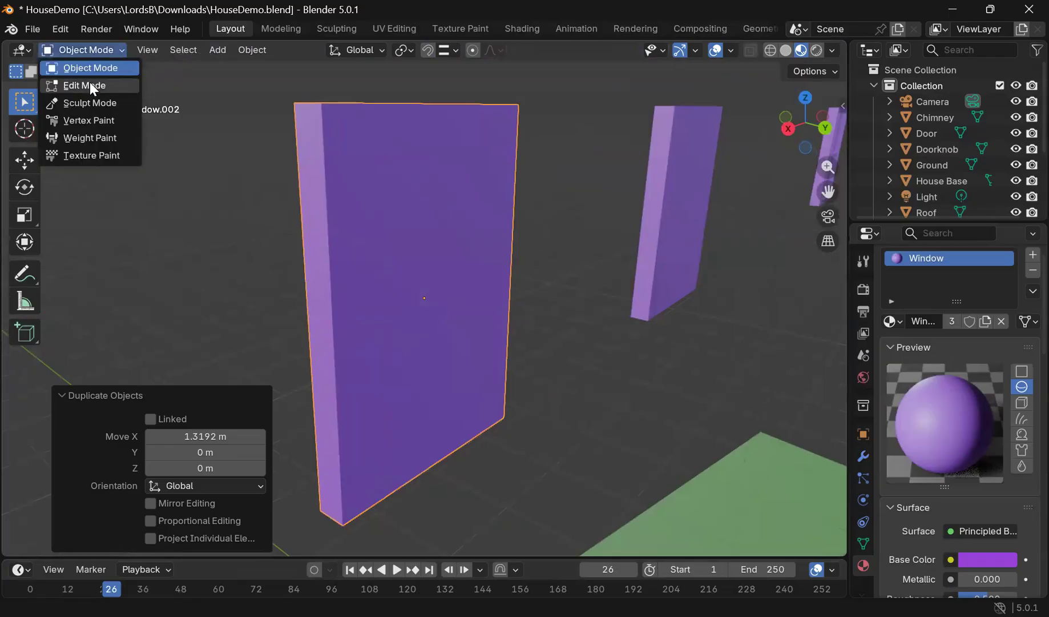
click(90, 85)
click(159, 50)
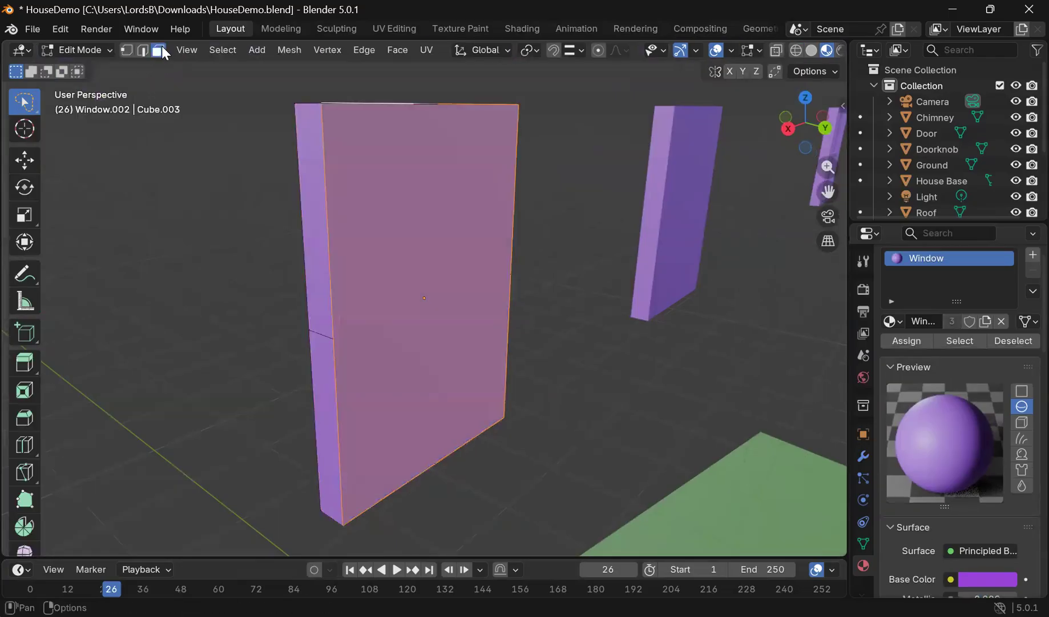
click(429, 205)
middle_drag(324, 180, 343, 195)
key(x)
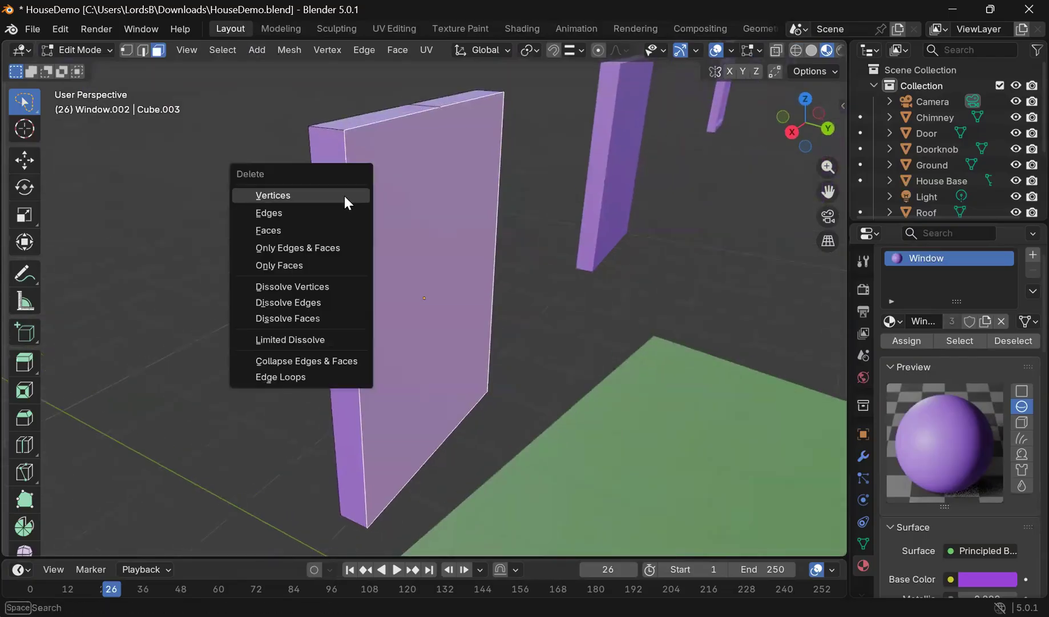
click(315, 228)
Step: Assign the Glass.001 material in a second slot to the duplicated window's four panes and return to Object Mode
middle_drag(452, 275, 548, 199)
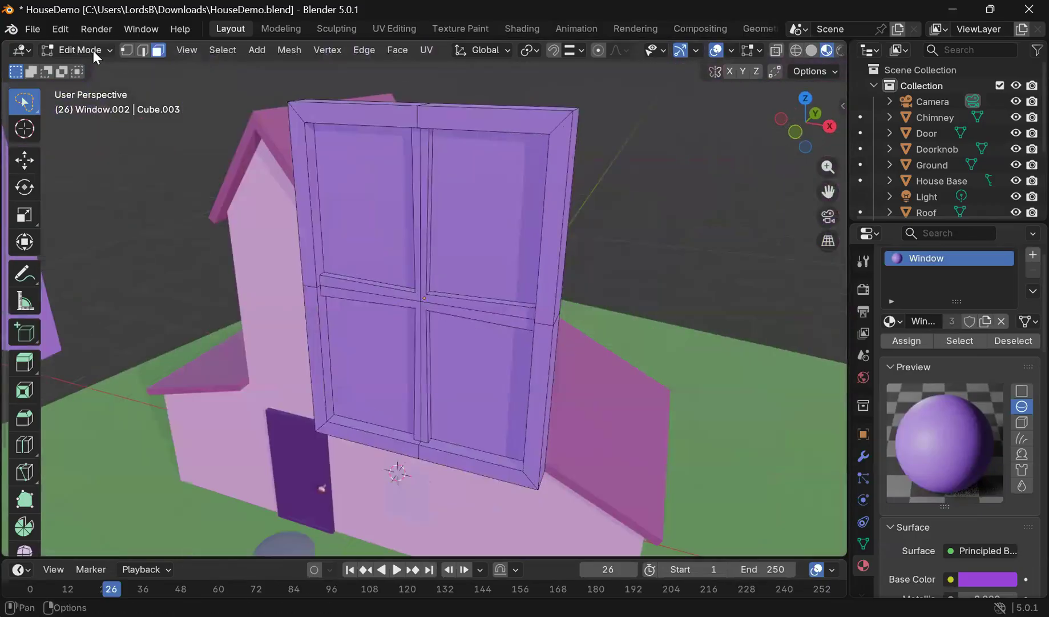
scroll(363, 183, up, 3)
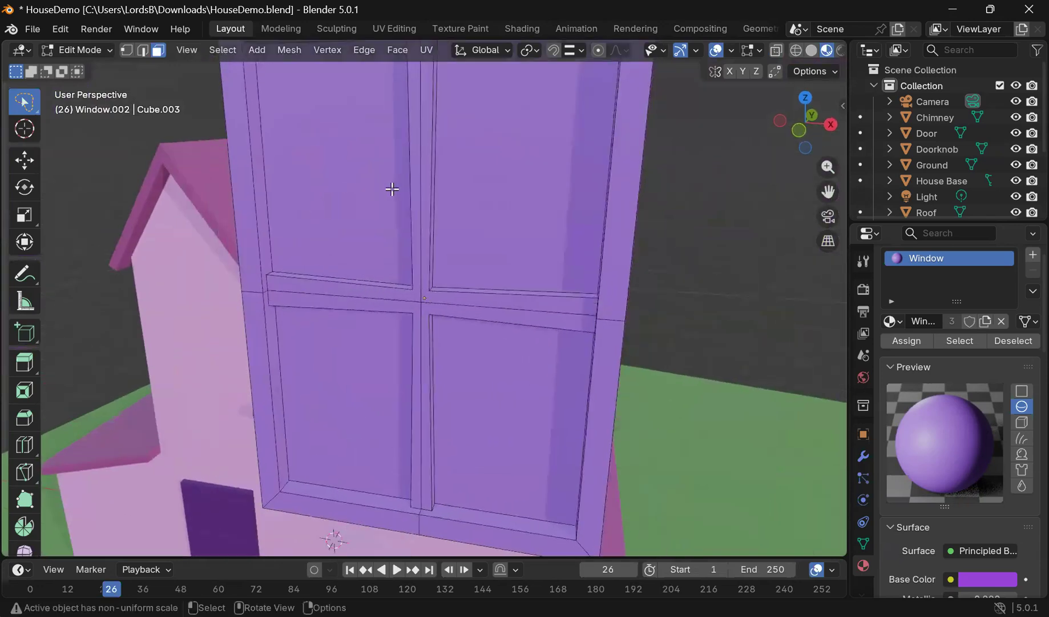
scroll(392, 189, down, 2)
click(347, 150)
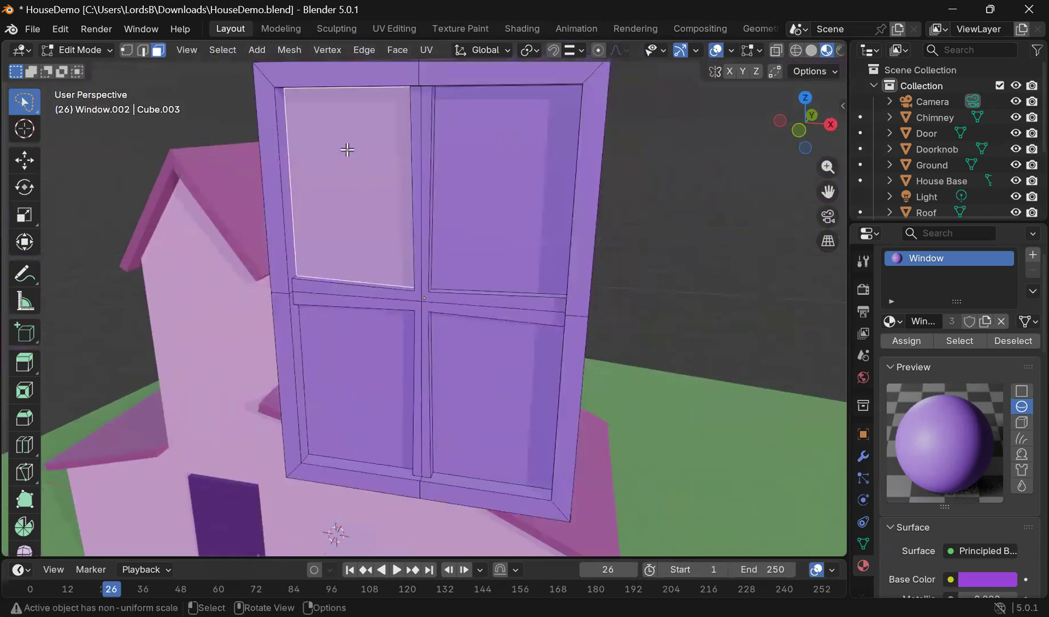
shift+click(513, 184)
shift+click(489, 354)
shift+click(345, 359)
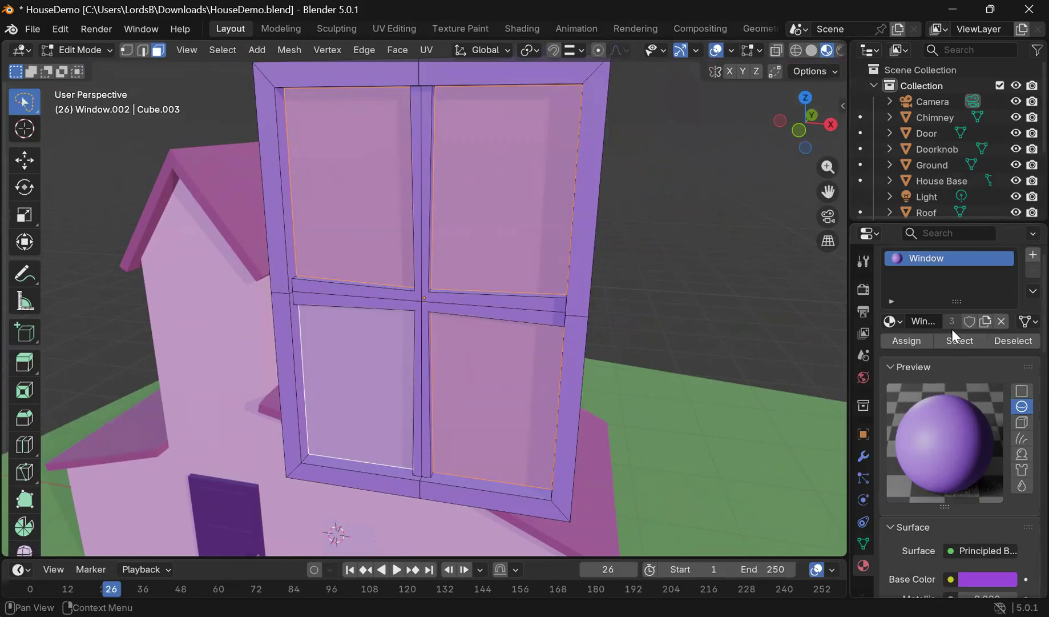
click(1027, 256)
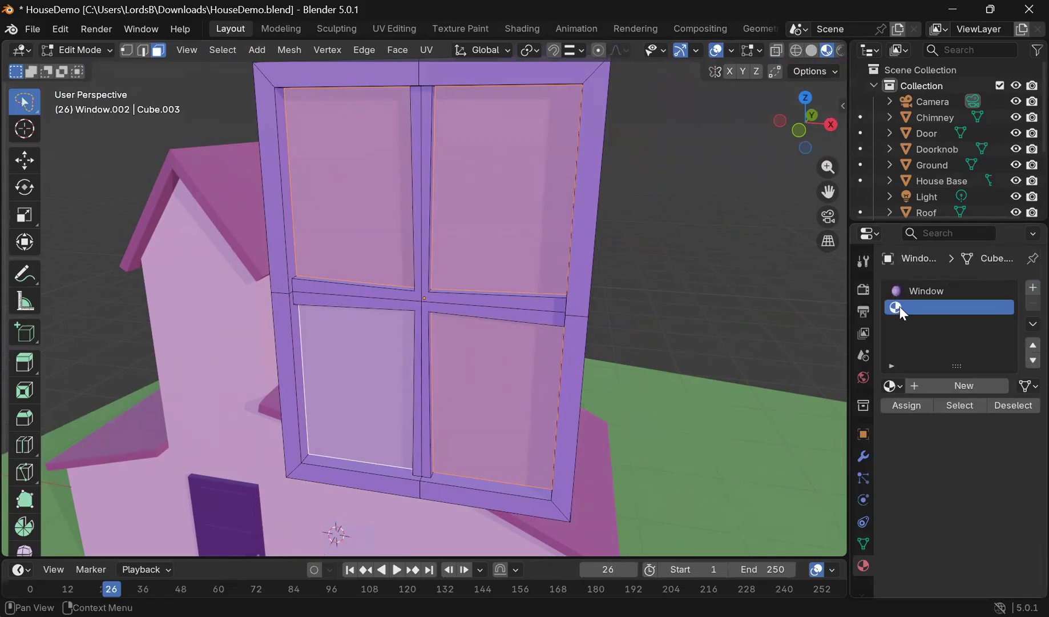
click(891, 386)
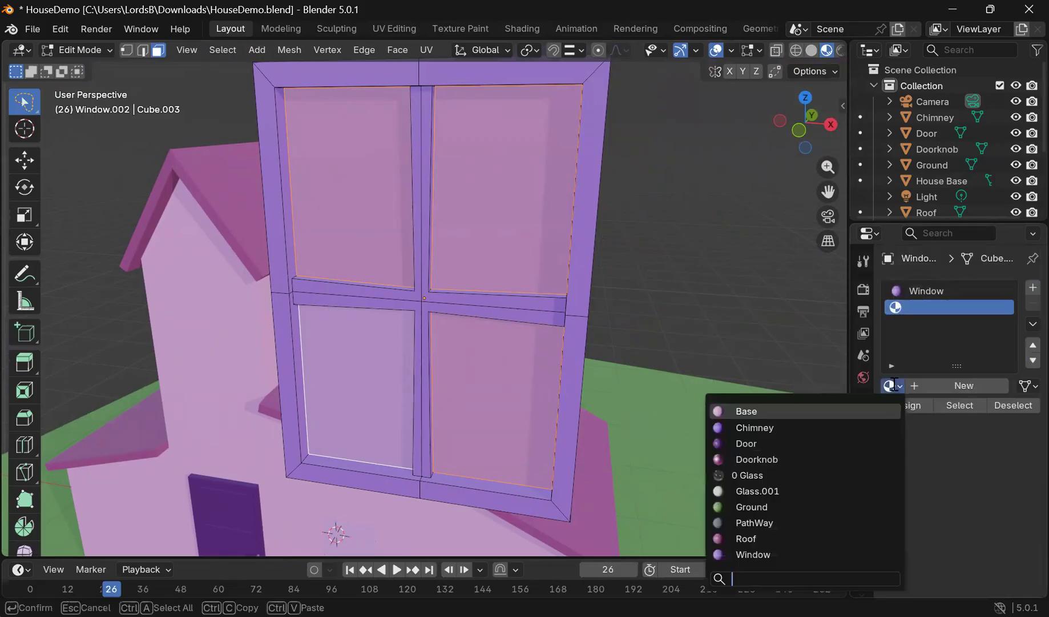
click(742, 491)
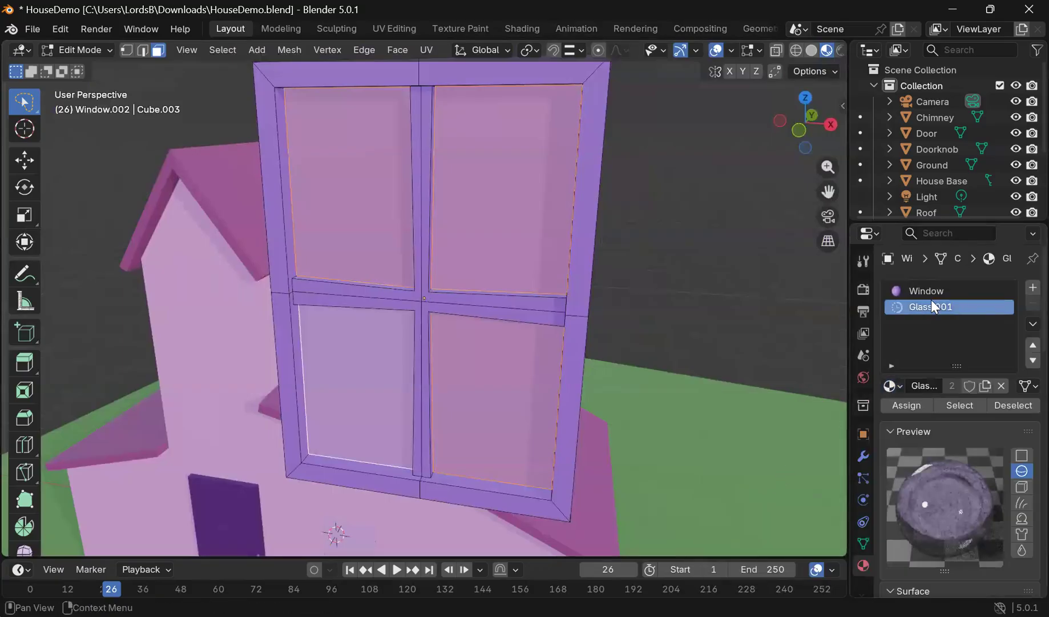
click(918, 404)
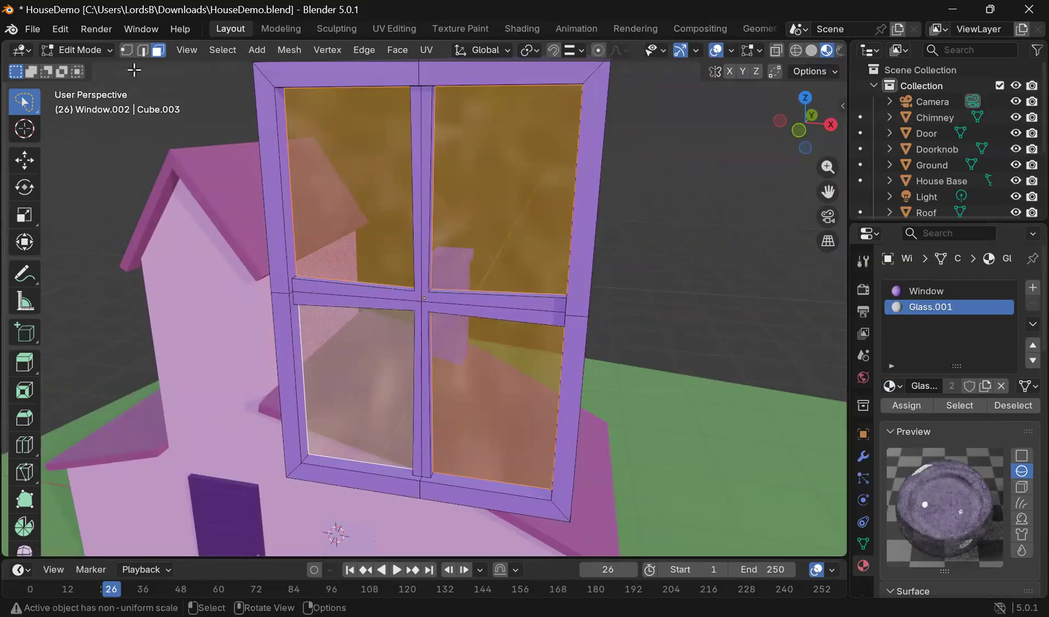
click(80, 50)
click(92, 65)
Step: Add a Mirror modifier to the duplicated window
middle_drag(623, 288, 443, 210)
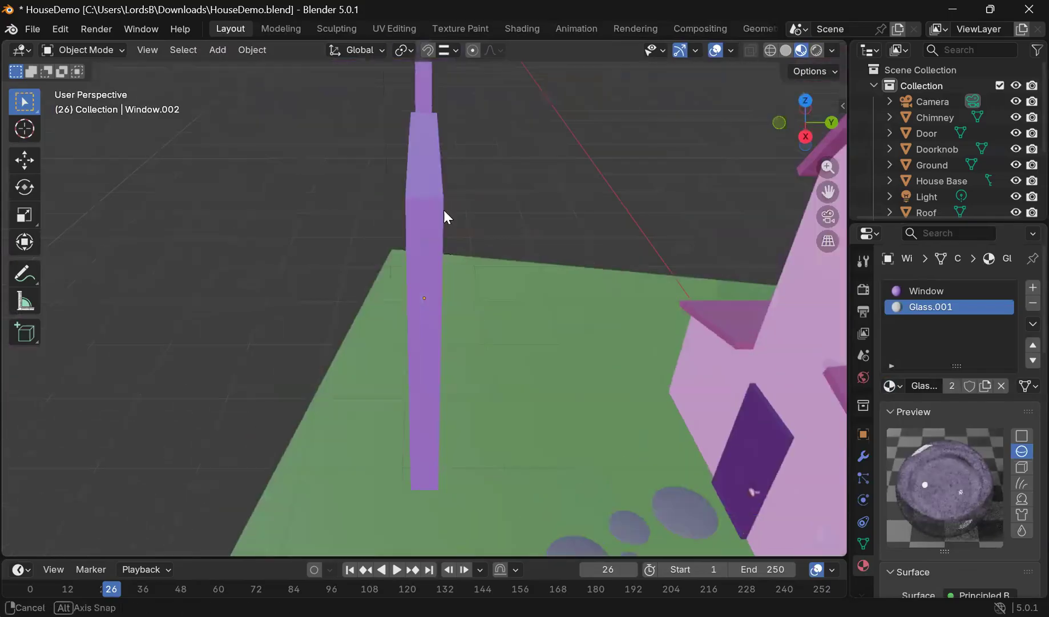
middle_drag(590, 175, 617, 178)
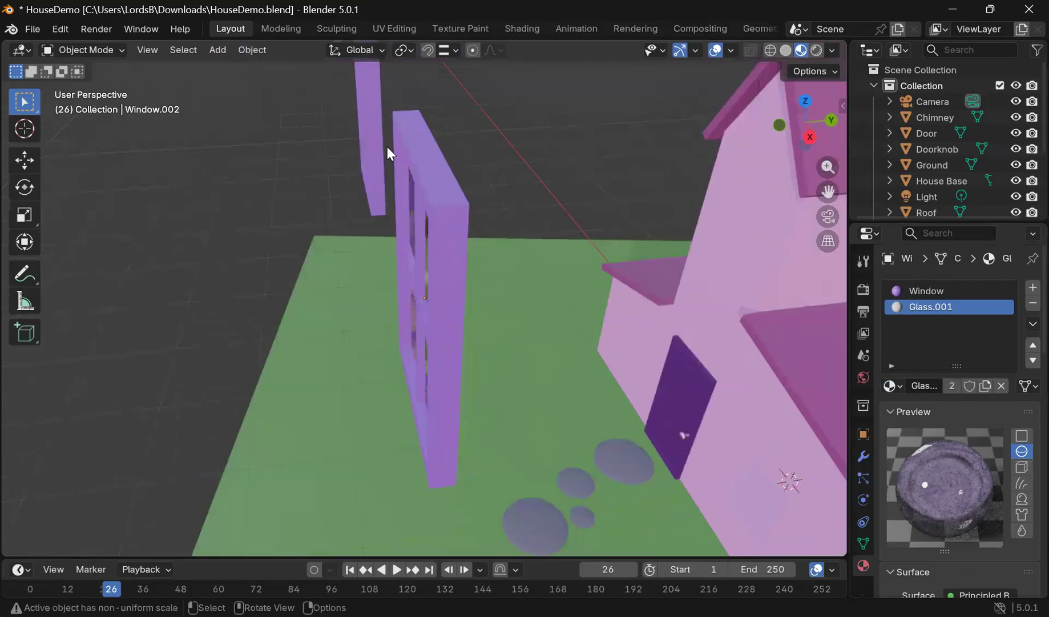
middle_drag(449, 171, 480, 248)
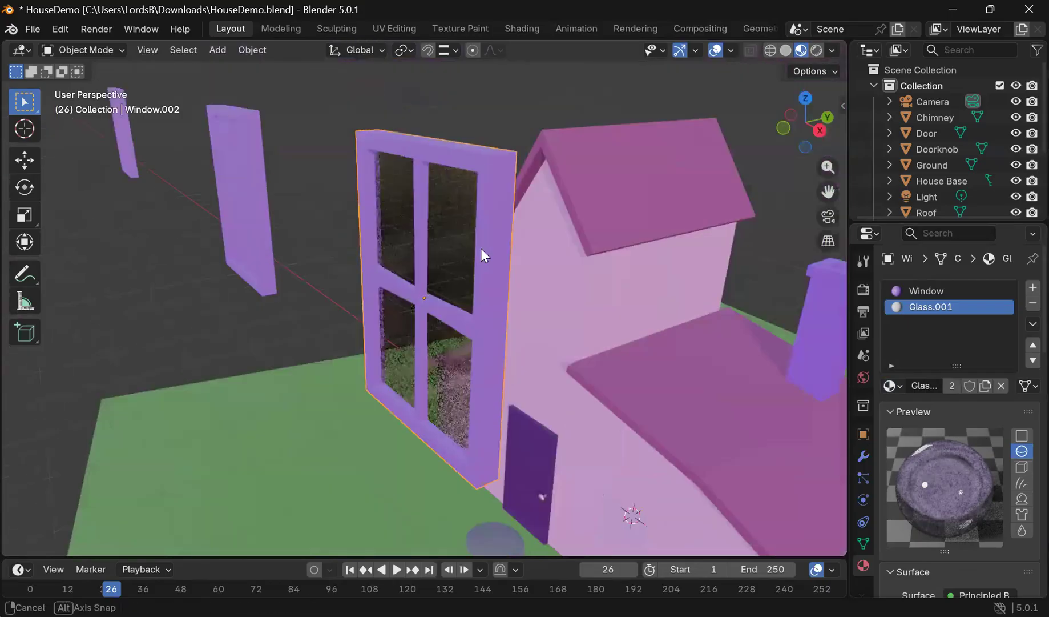
click(863, 456)
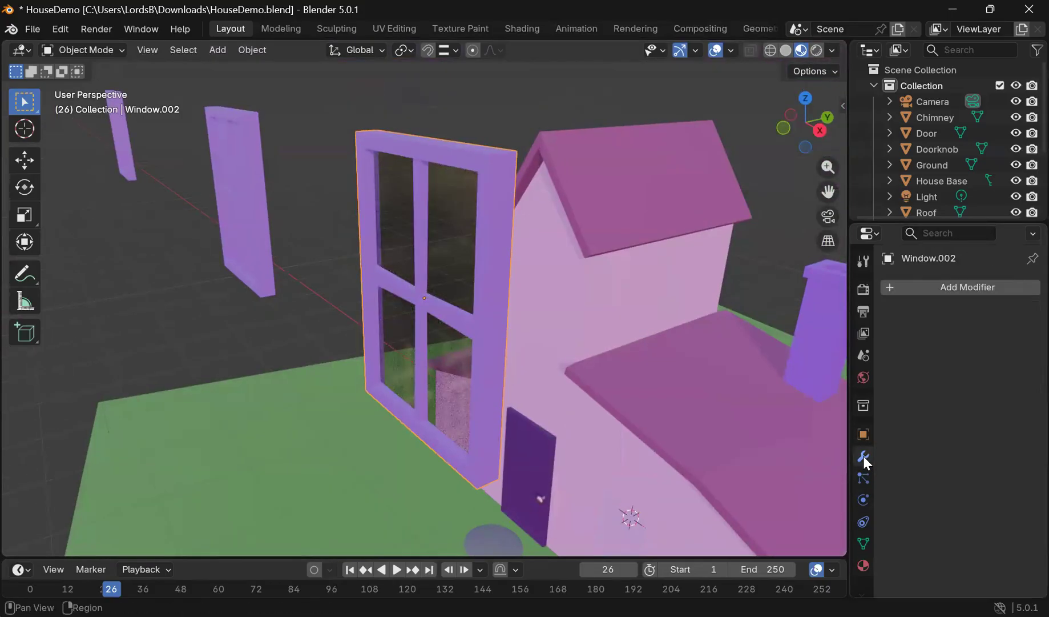
click(905, 285)
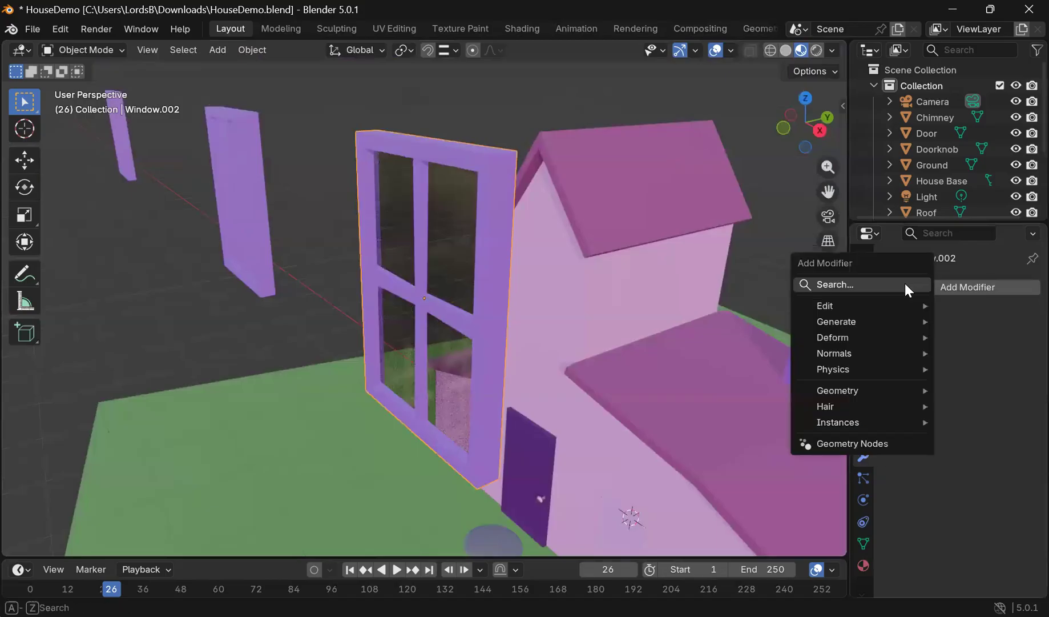
click(839, 285)
text(mirr)
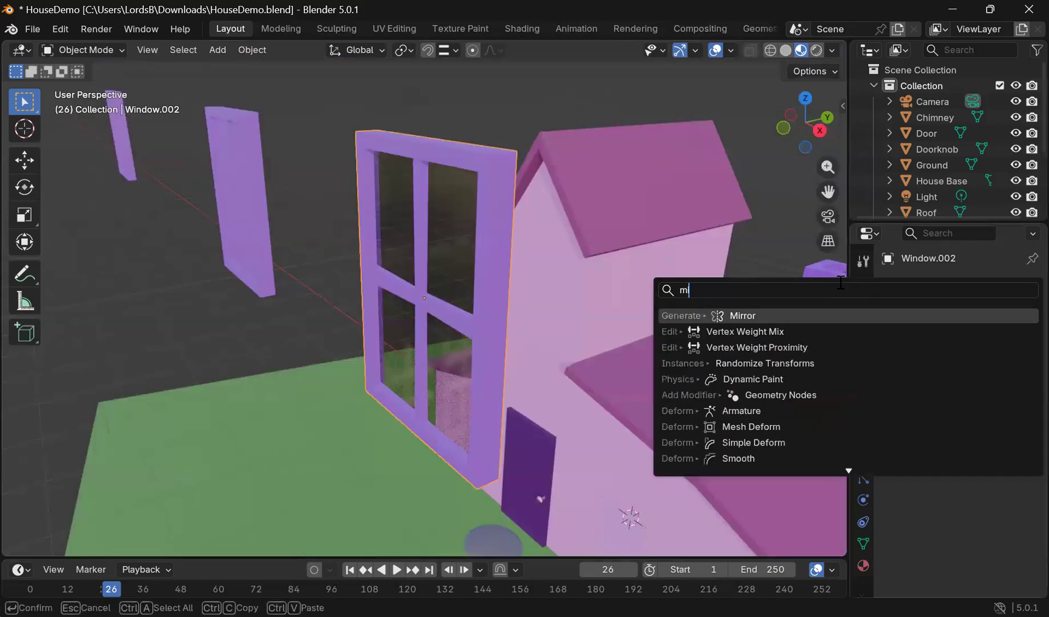
click(797, 316)
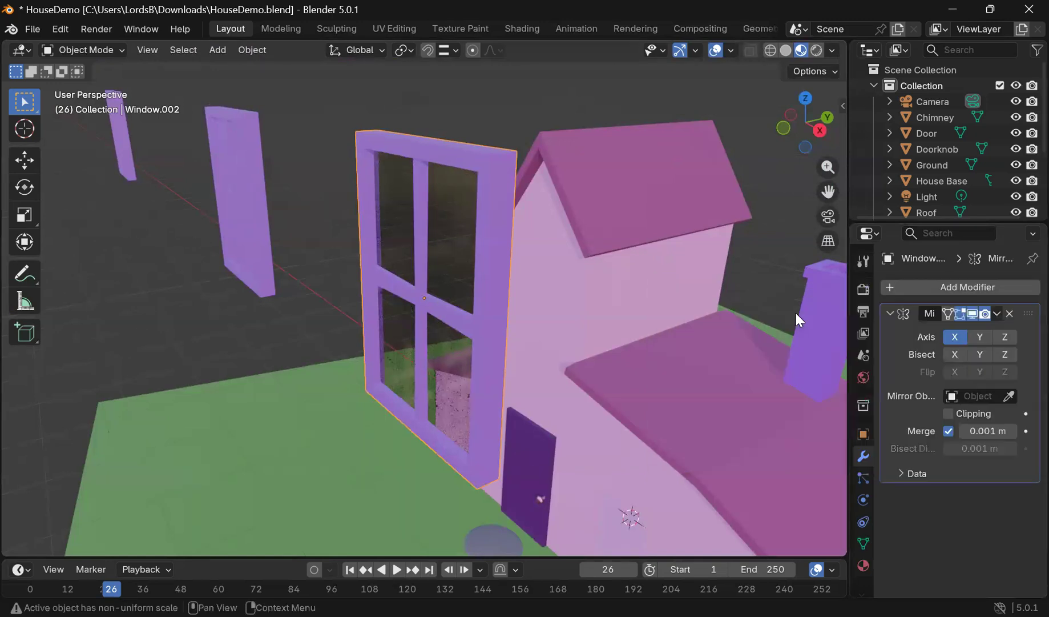
Step: Set the window's Mirror modifier to mirror across the Y axis only
middle_drag(694, 255, 674, 269)
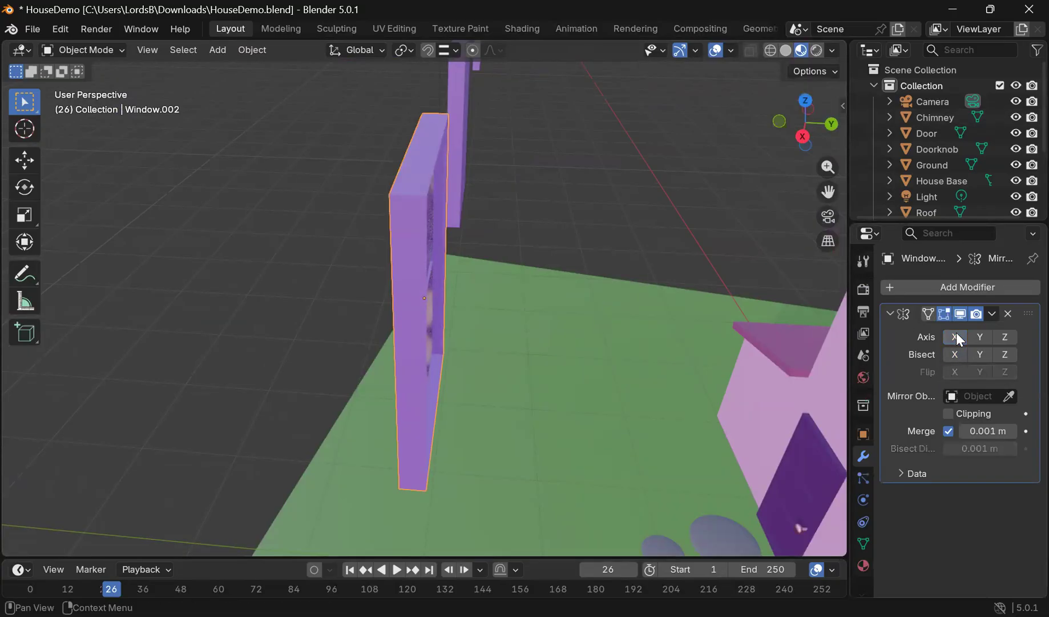
click(979, 338)
middle_drag(799, 337, 801, 309)
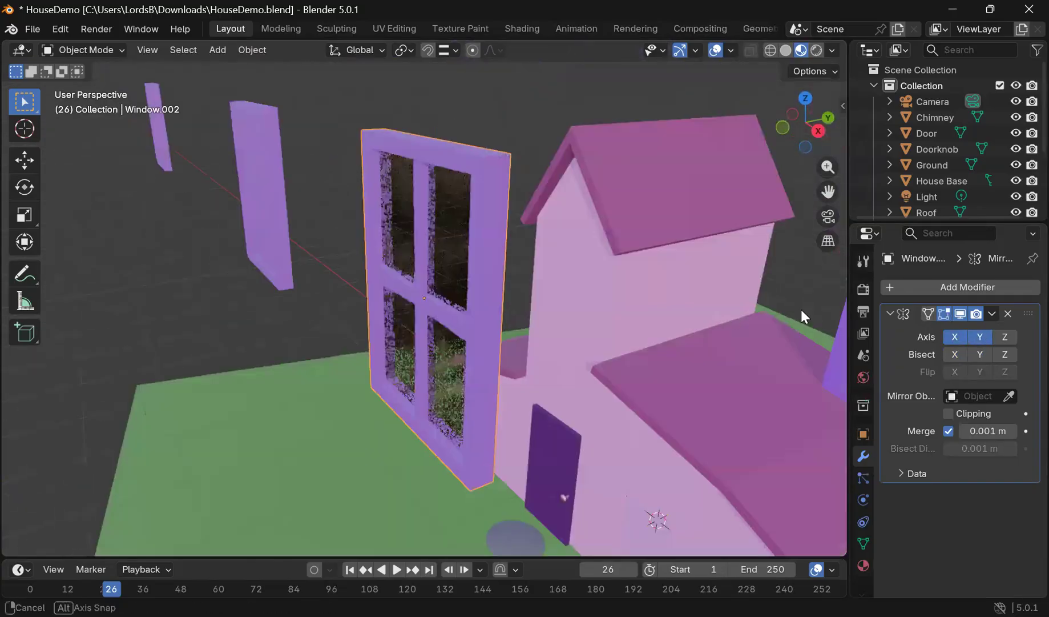
middle_drag(657, 343, 429, 275)
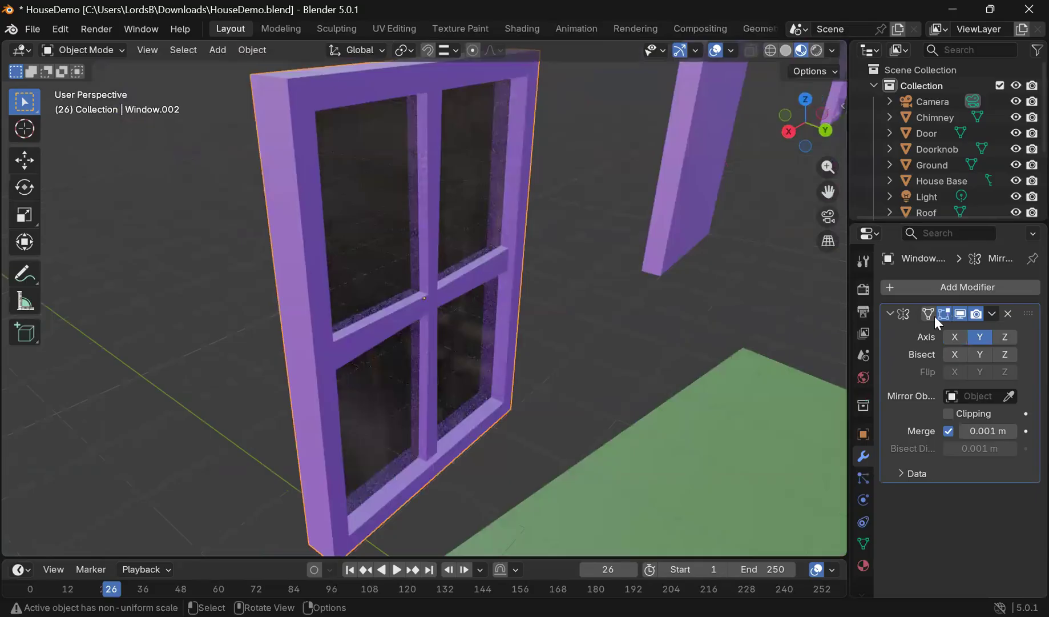
click(986, 337)
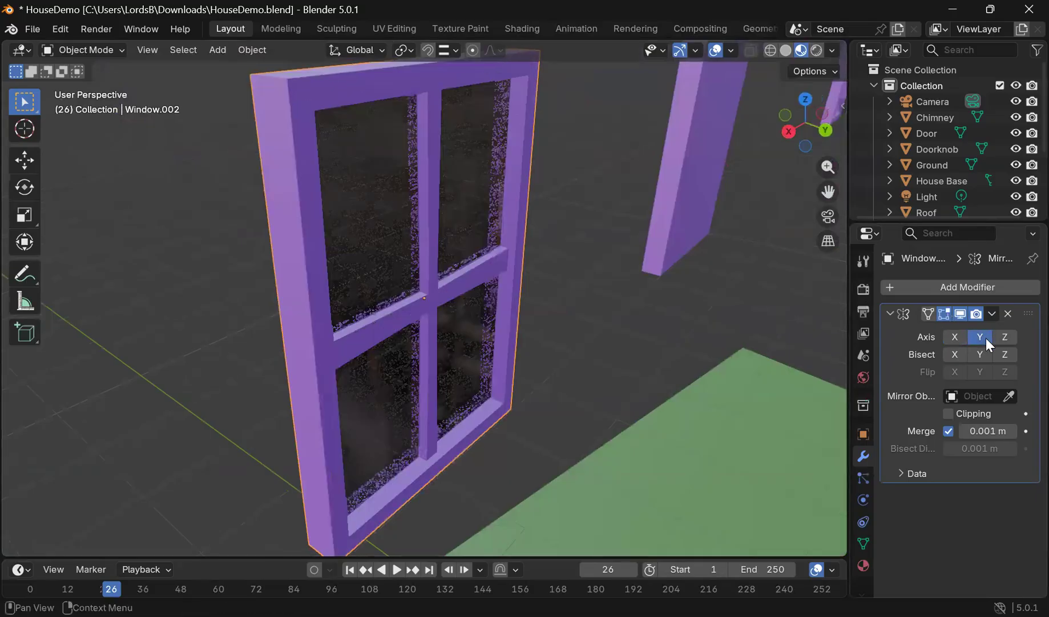
middle_drag(480, 330, 677, 323)
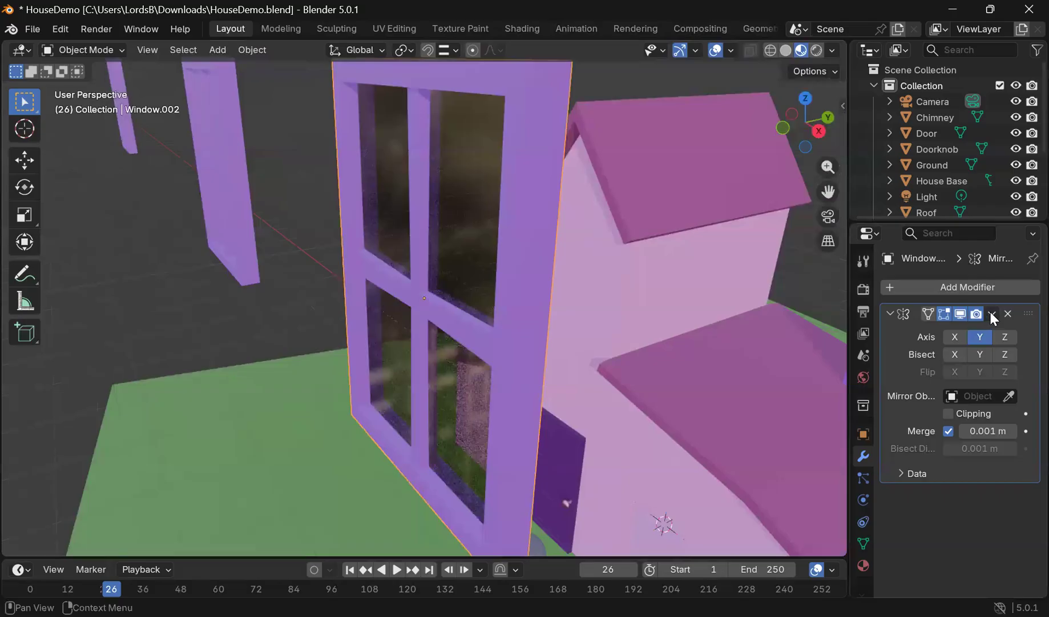
Step: Apply the Mirror modifier to the duplicated window
click(992, 313)
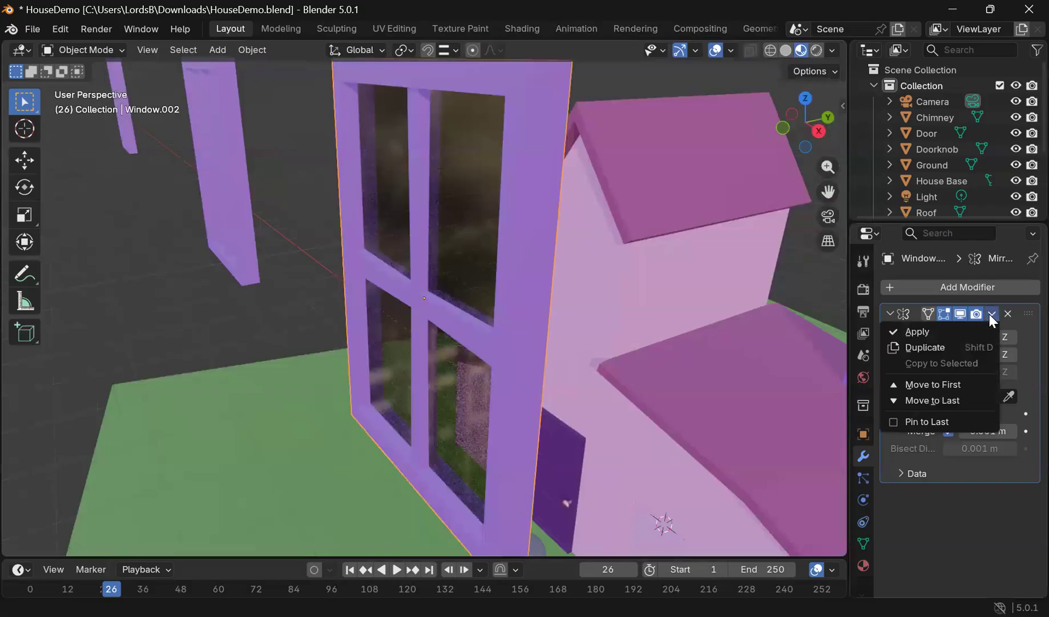
click(941, 332)
middle_drag(702, 325, 462, 283)
scroll(462, 282, up, 5)
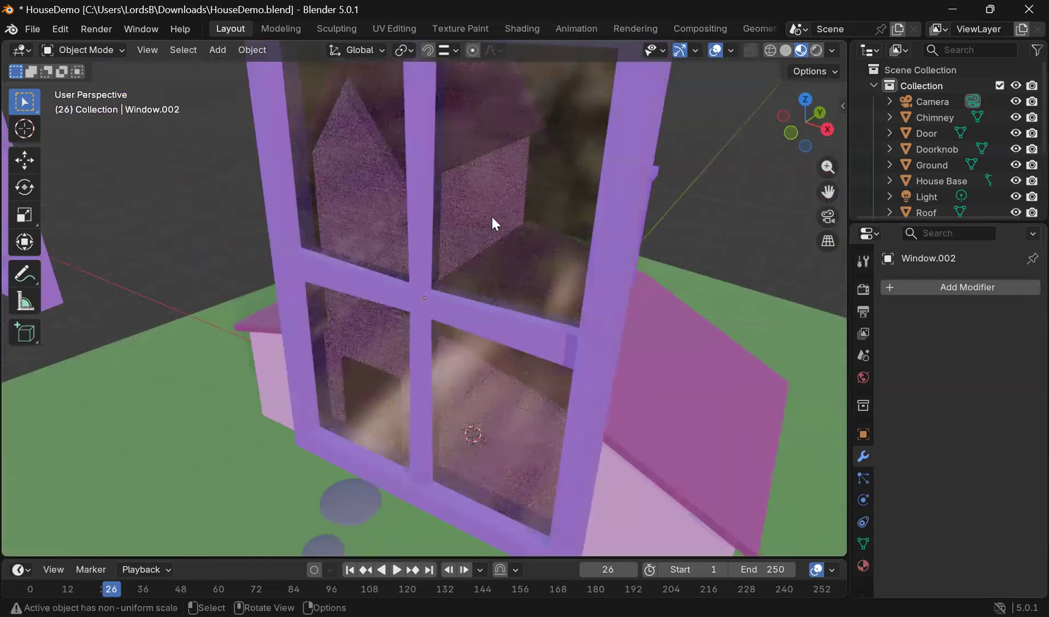
Step: Examine the mirrored window with its glass panes against the house from several angles and clear the selection
scroll(492, 216, down, 5)
middle_drag(583, 215, 627, 232)
scroll(461, 292, down, 3)
middle_drag(442, 331, 419, 354)
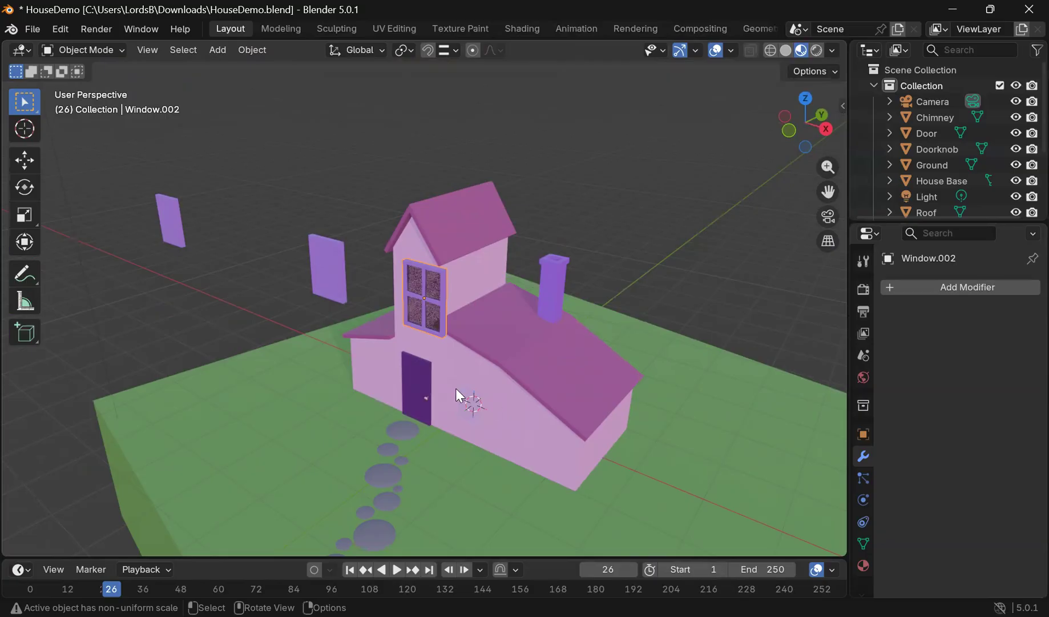
scroll(375, 334, up, 3)
middle_drag(388, 329, 232, 154)
key(alt+a)
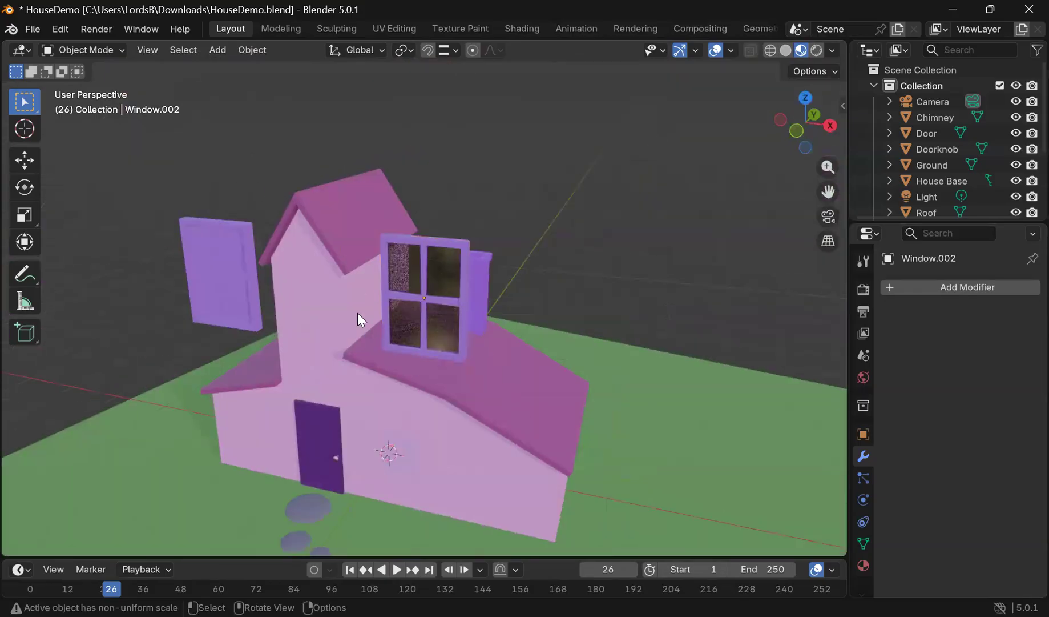
drag(828, 191, 1045, 184)
middle_drag(474, 282, 517, 282)
scroll(471, 289, up, 3)
Step: Separate the large flat back face of the original window into its own object and return to Object Mode
click(517, 224)
middle_drag(622, 237, 349, 231)
middle_drag(548, 224, 372, 212)
click(88, 45)
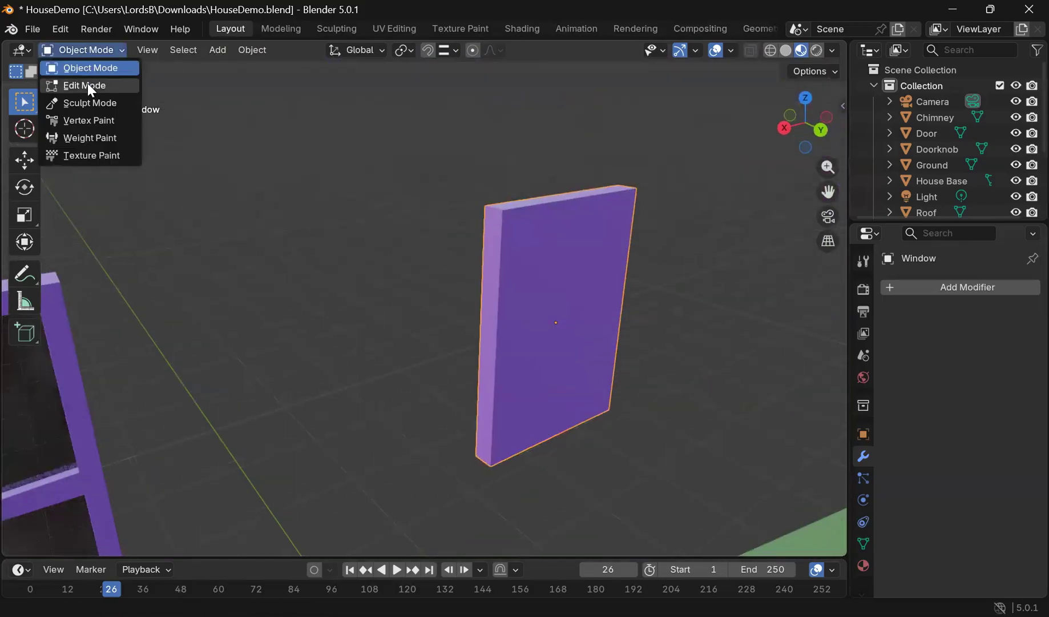
click(88, 83)
click(569, 247)
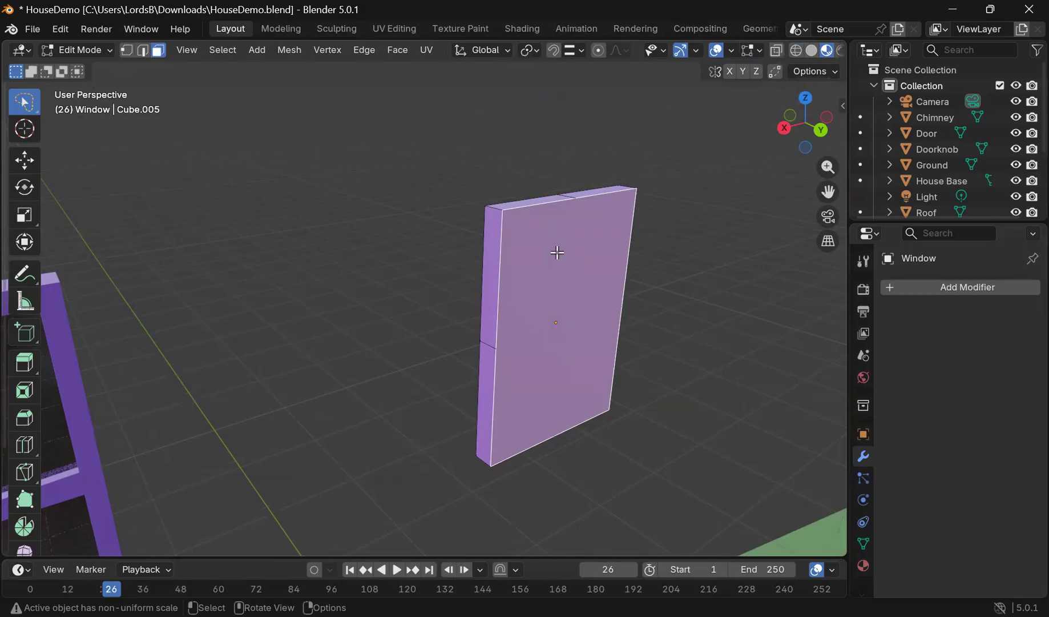
key(ctrl+f)
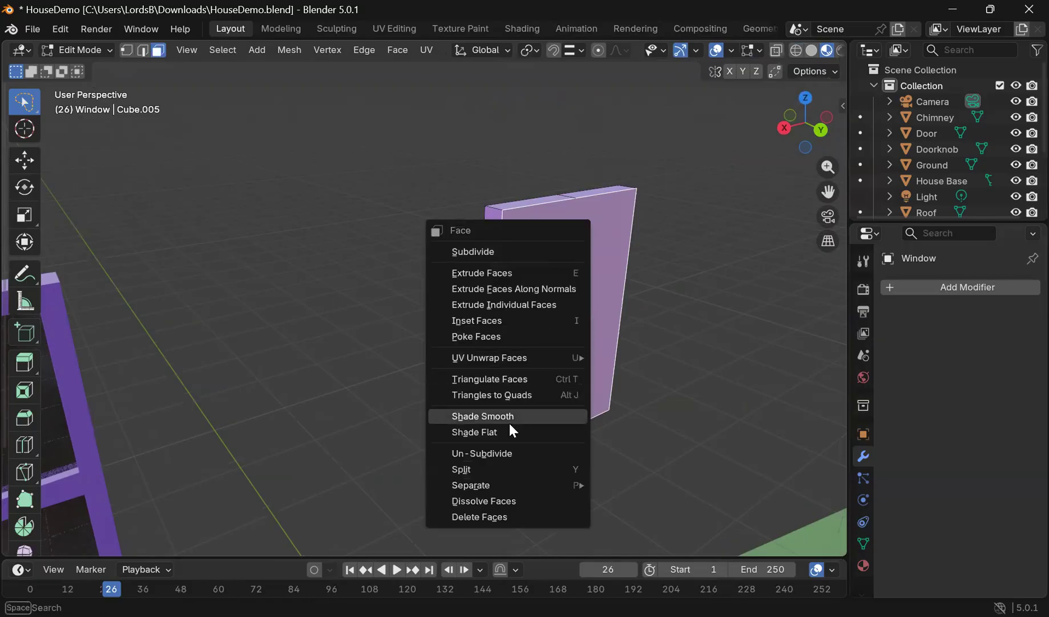
mouse_move(497, 482)
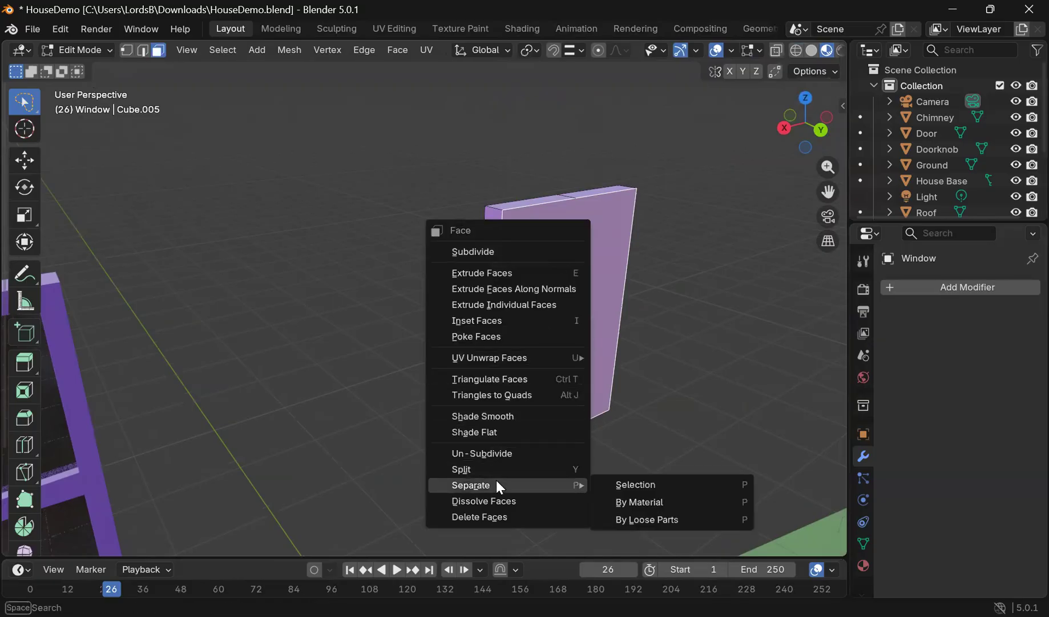
click(648, 487)
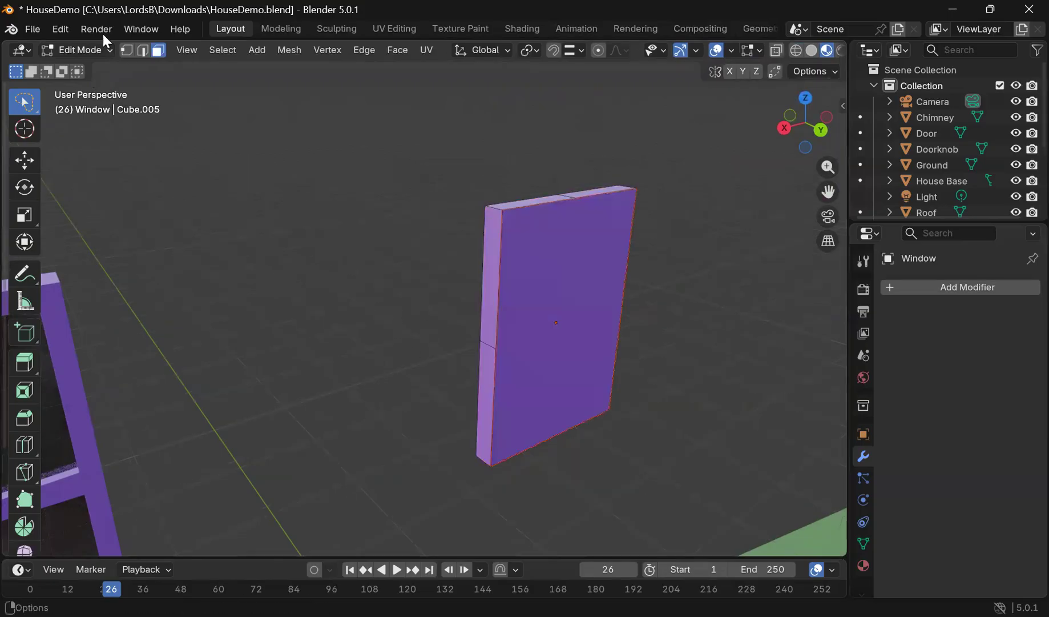
click(96, 49)
click(99, 69)
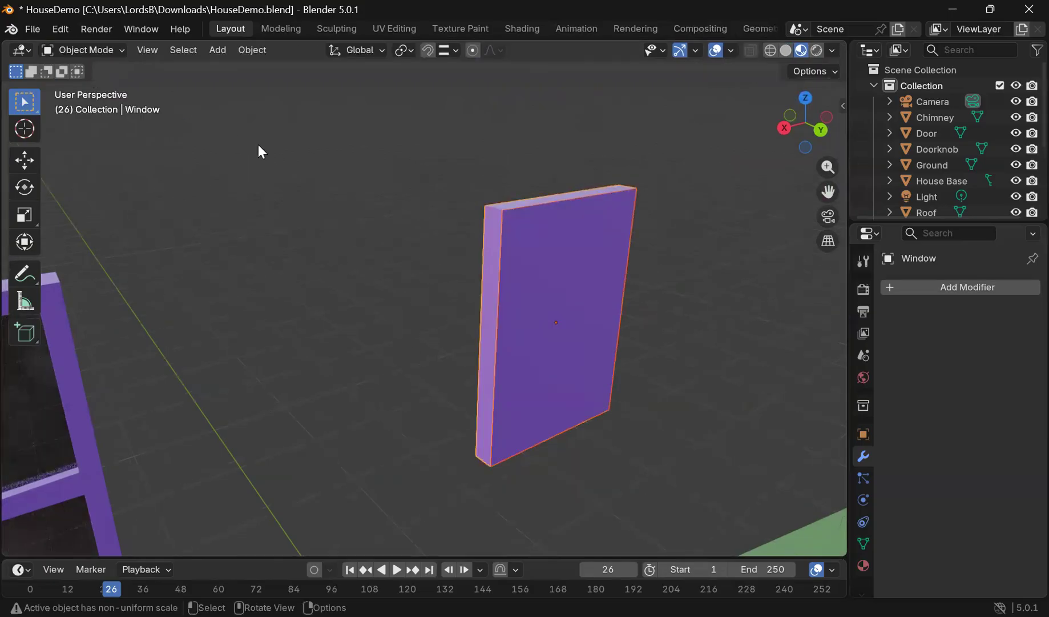
Step: Select only the separated back panel and move it about 0.28 m along the global Y axis, away from the window frame
click(288, 156)
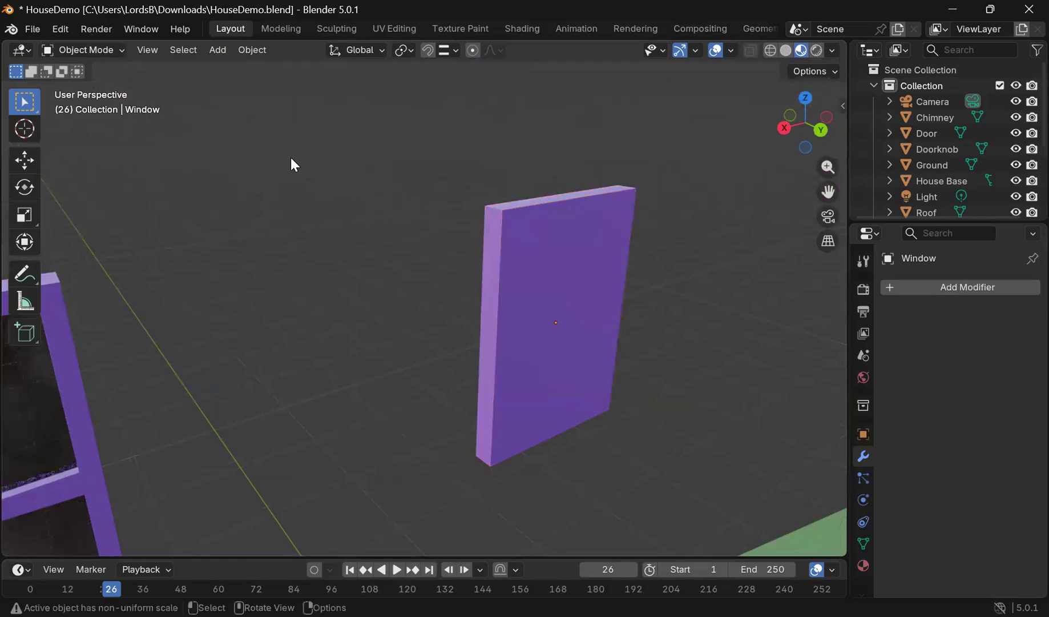
click(556, 256)
middle_drag(459, 241, 582, 253)
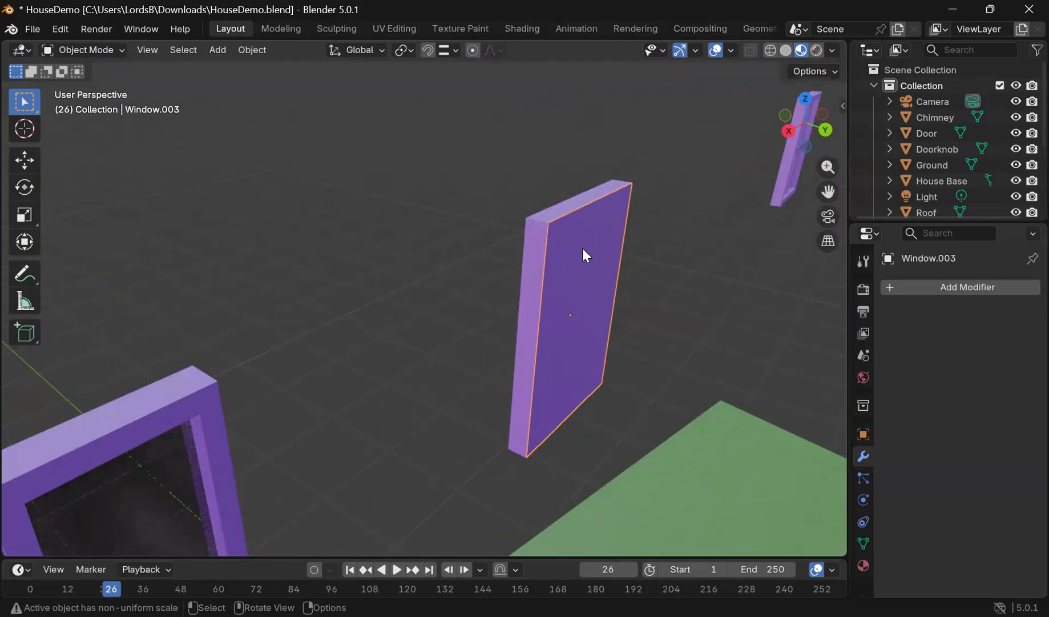
key(g)
key(y)
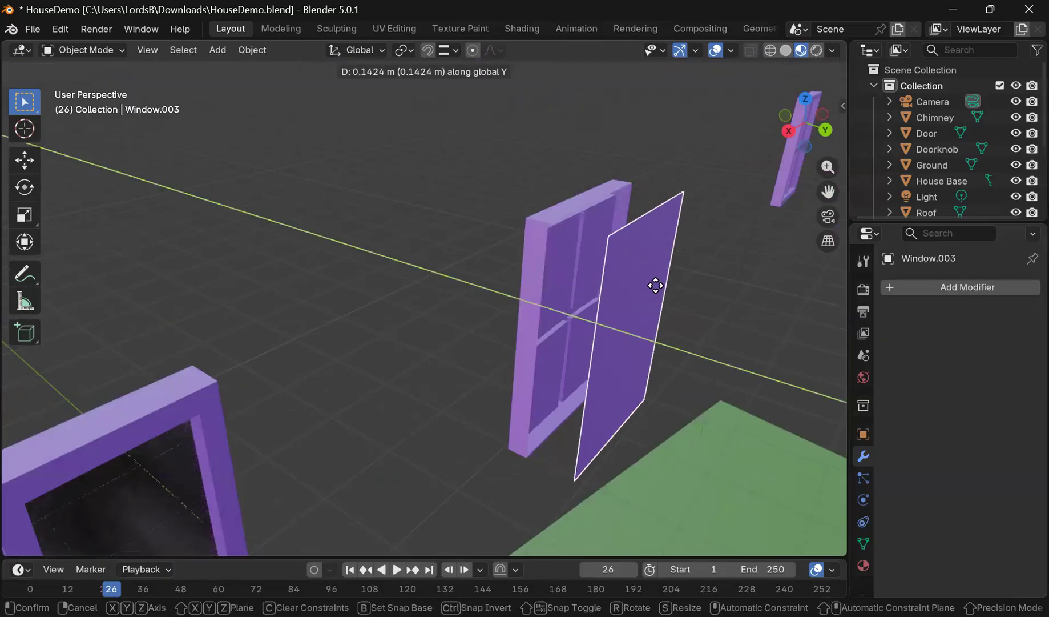
click(657, 291)
middle_drag(658, 292, 613, 297)
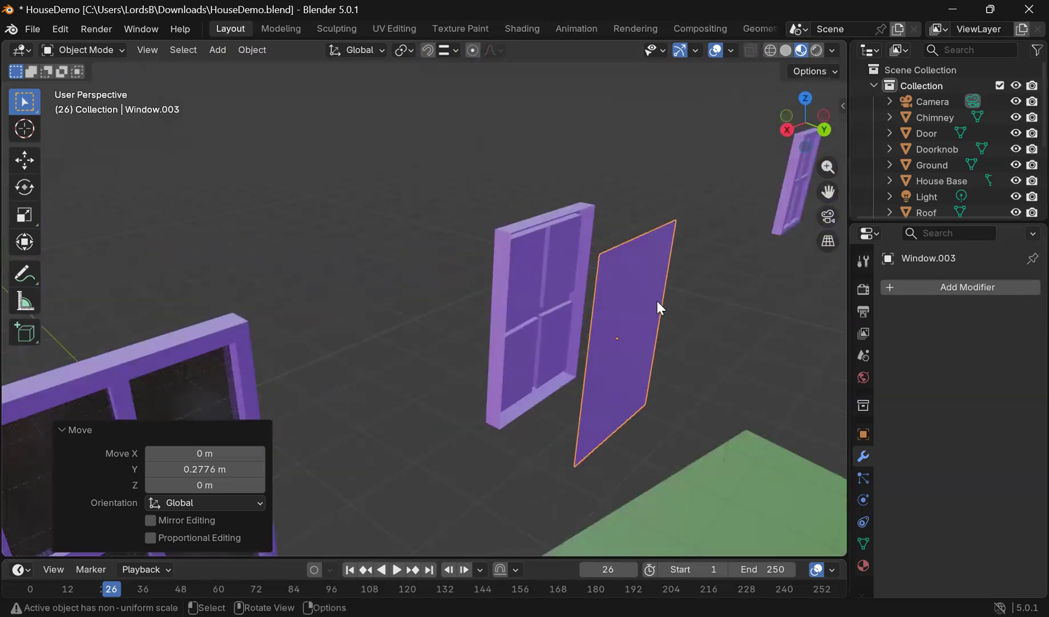
Step: Look at the separated panel in the back orthographic view with solid shading and X-ray enabled
middle_drag(658, 301, 588, 274)
click(806, 124)
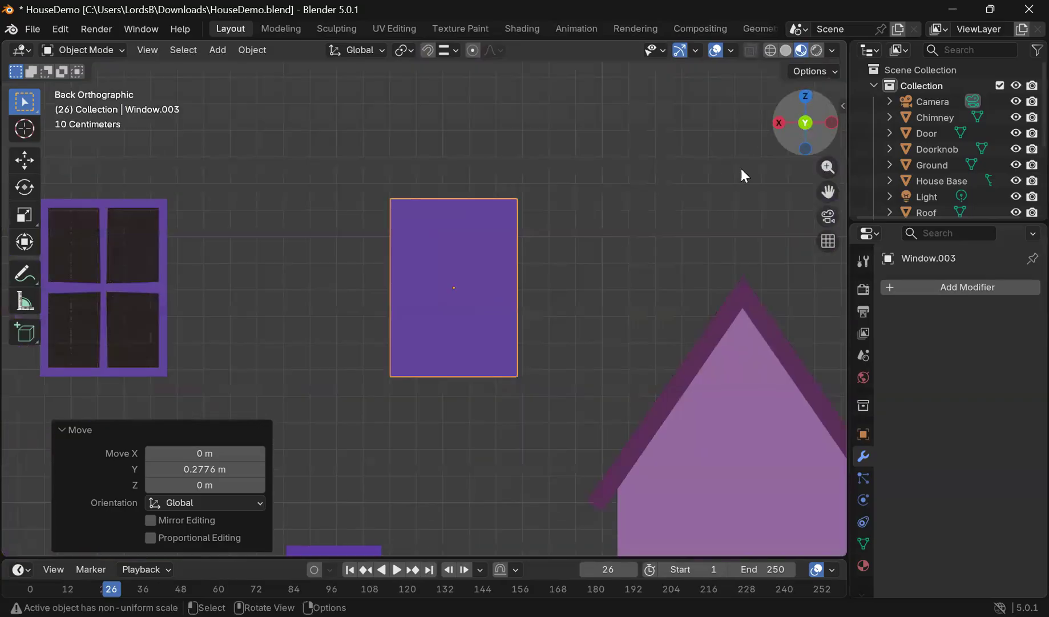
click(752, 48)
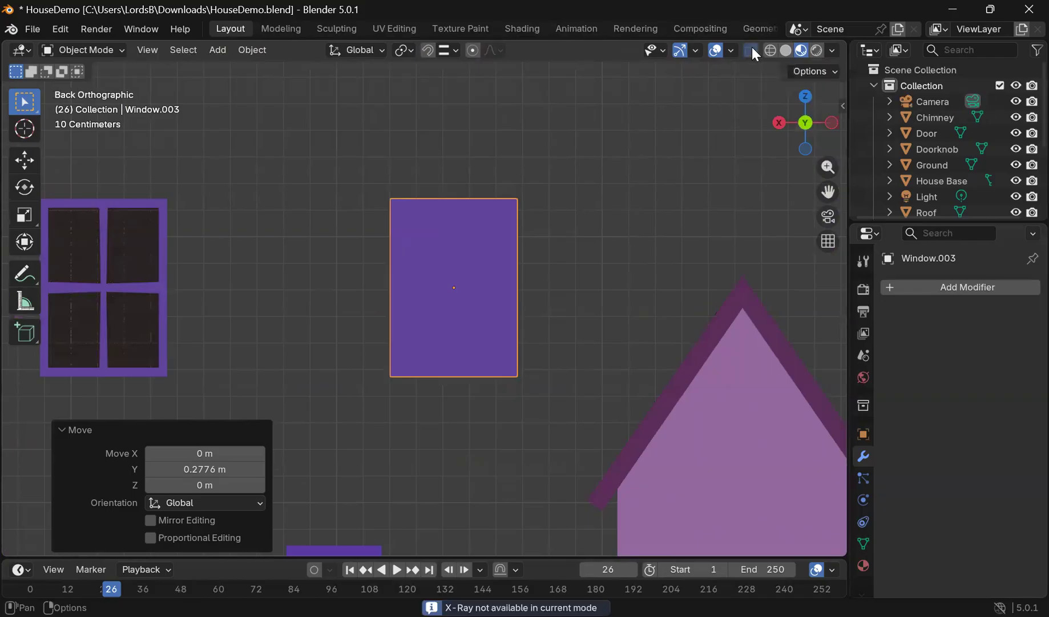
click(772, 48)
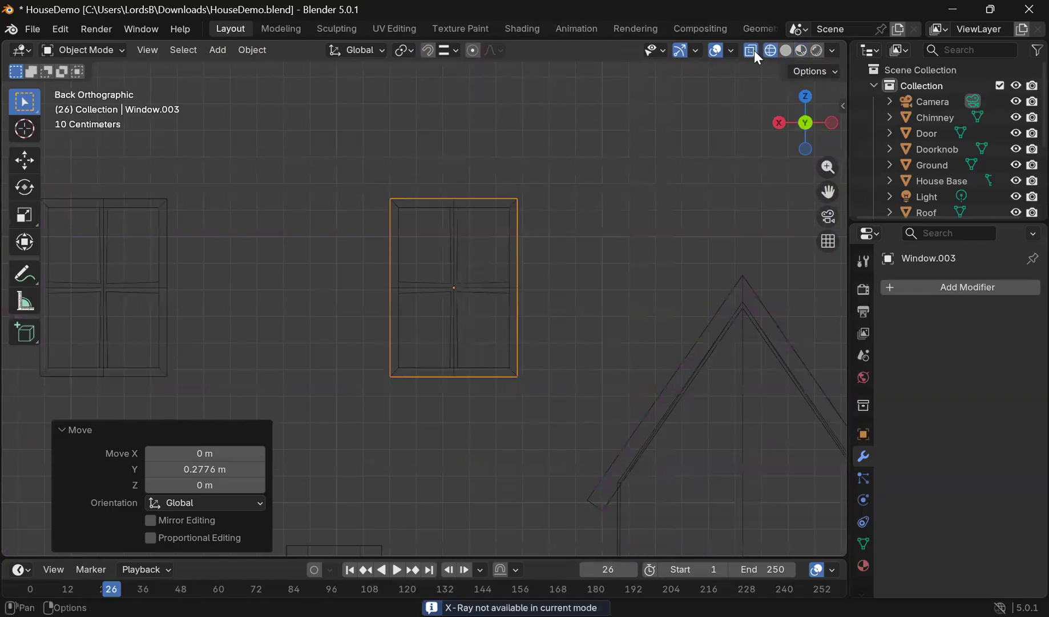
key(shift+z)
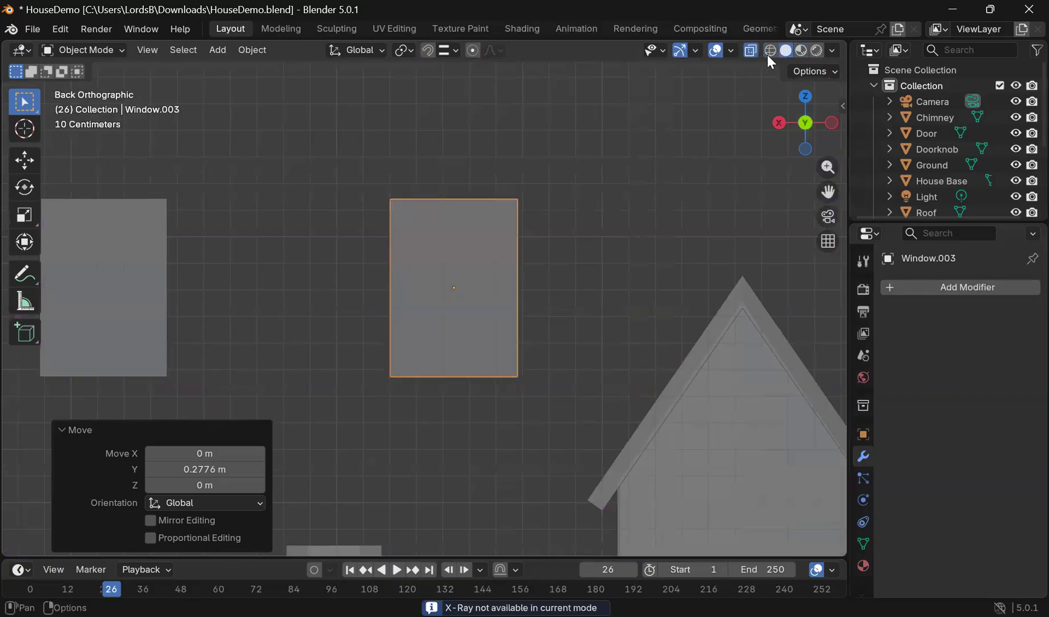
scroll(566, 196, up, 4)
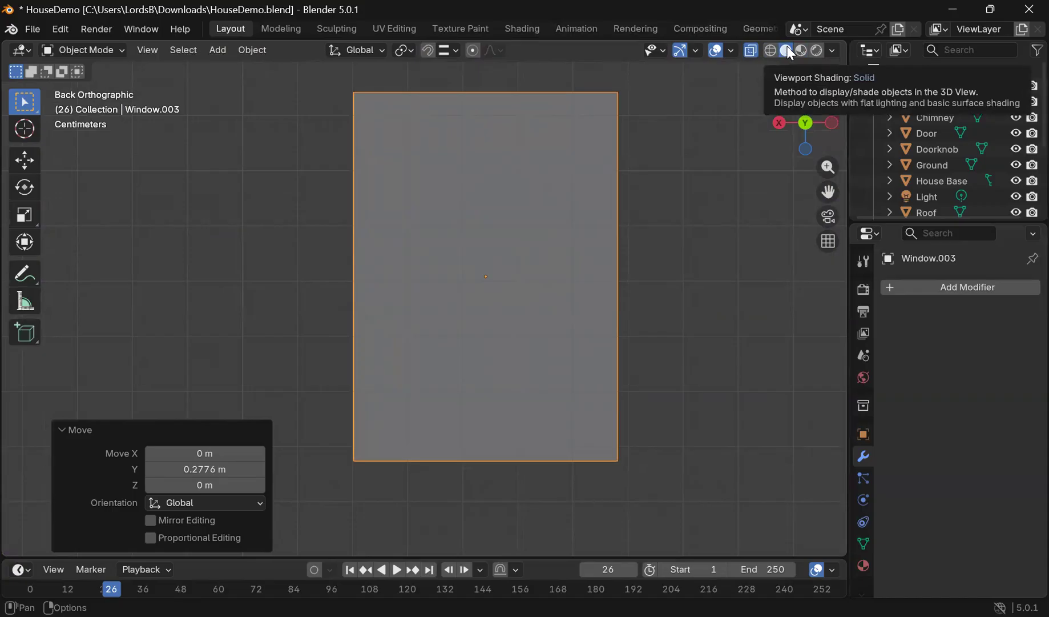
Step: Scale the separated panel down uniformly to about 0.96 so it is slightly smaller than the window frame, and deselect it
click(537, 122)
click(537, 122)
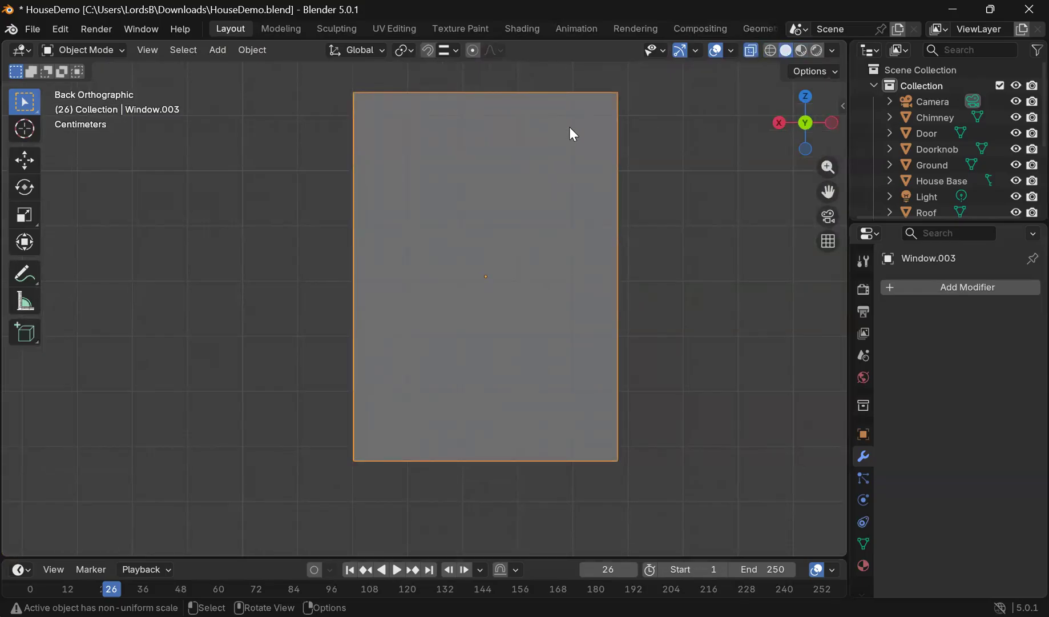
key(s)
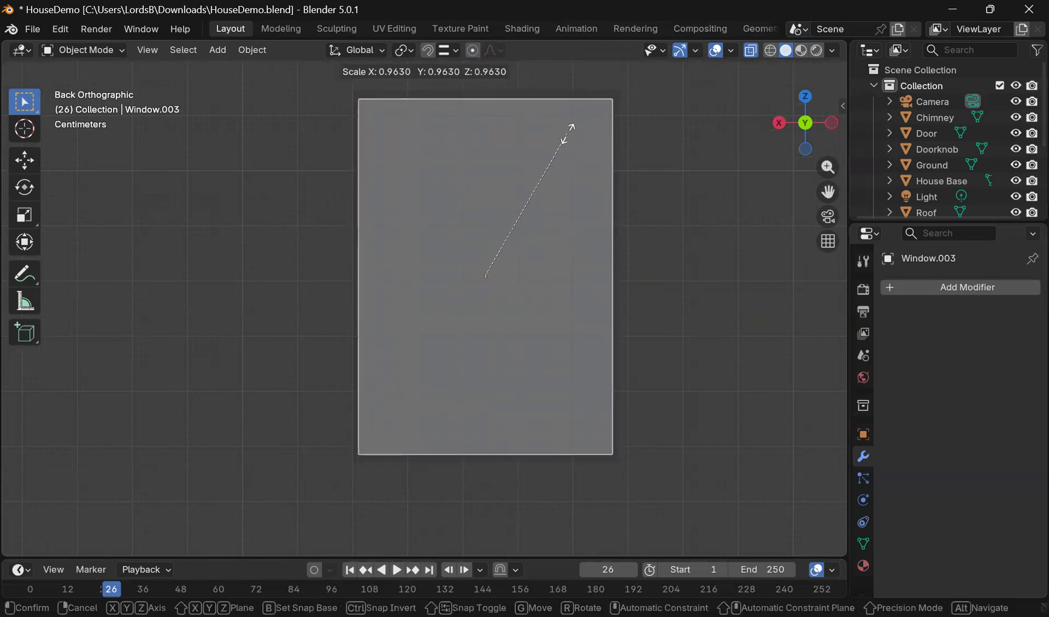
click(572, 126)
click(605, 93)
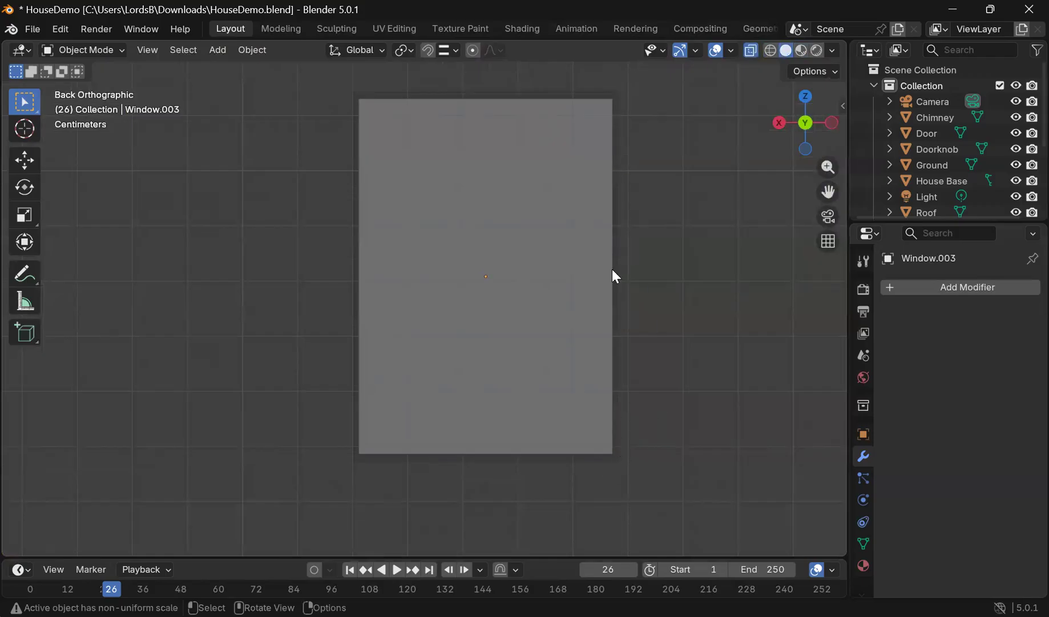
Step: Return to an angled perspective view of the window and panel and turn off X-ray
middle_drag(299, 149, 351, 174)
scroll(352, 175, down, 5)
drag(828, 191, 612, 67)
middle_drag(505, 318, 566, 363)
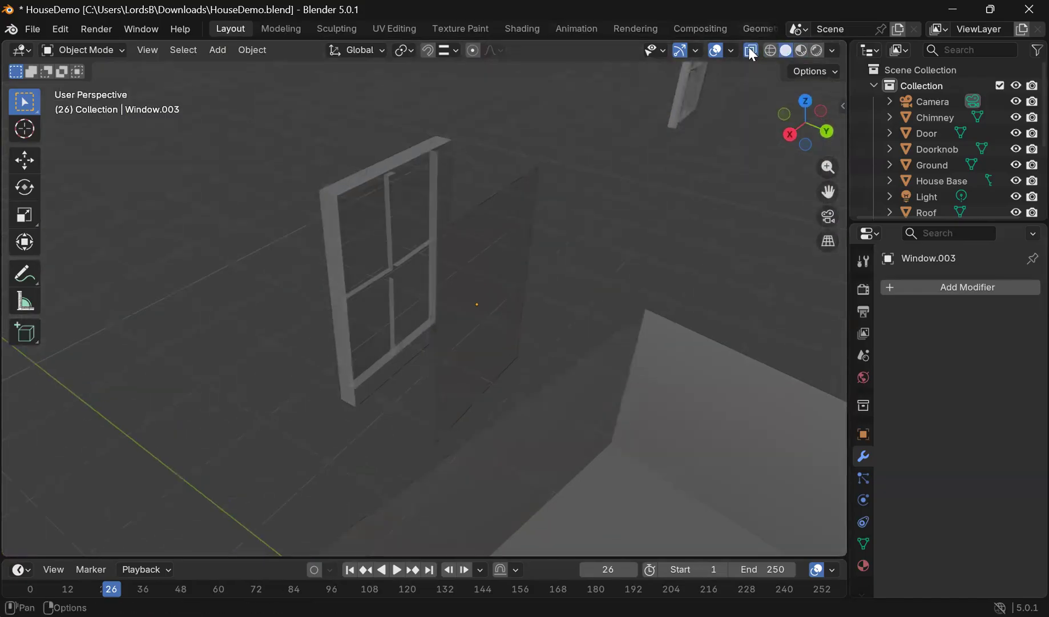
click(751, 49)
middle_drag(627, 184, 553, 149)
Step: Extrude the separated panel's face about 0.38 m outward into a solid block and return to Object Mode
click(394, 212)
middle_drag(429, 185, 245, 140)
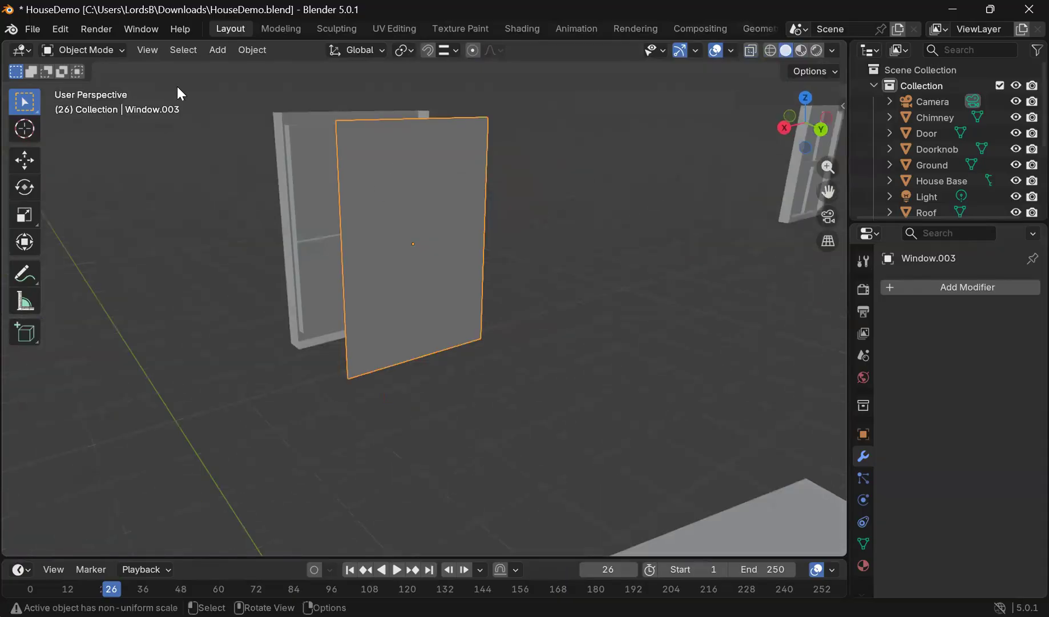
click(81, 50)
click(91, 84)
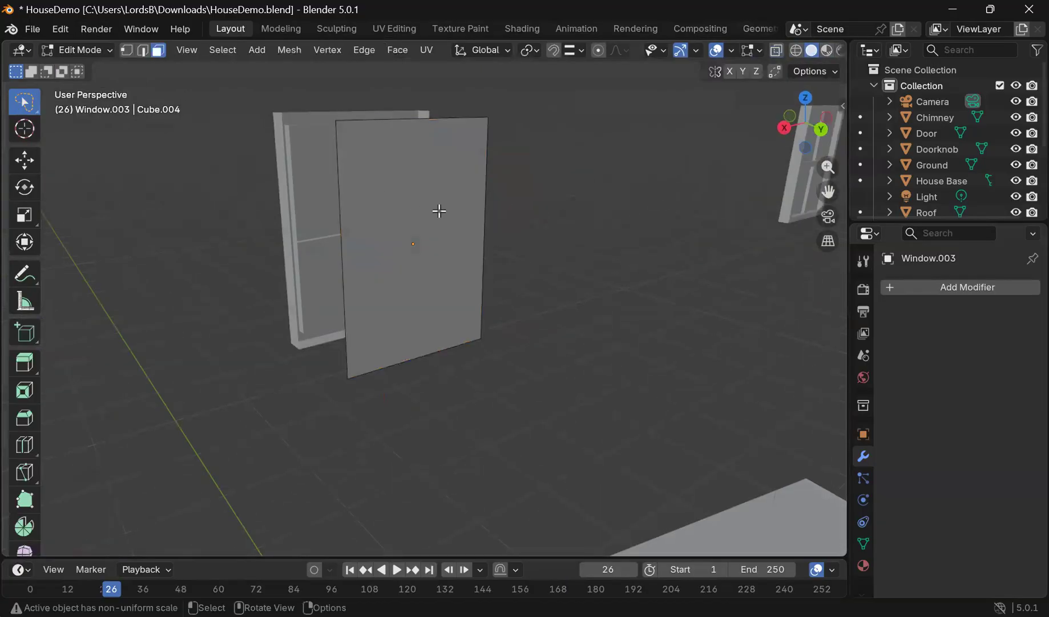
click(396, 229)
middle_drag(396, 230, 474, 217)
key(e)
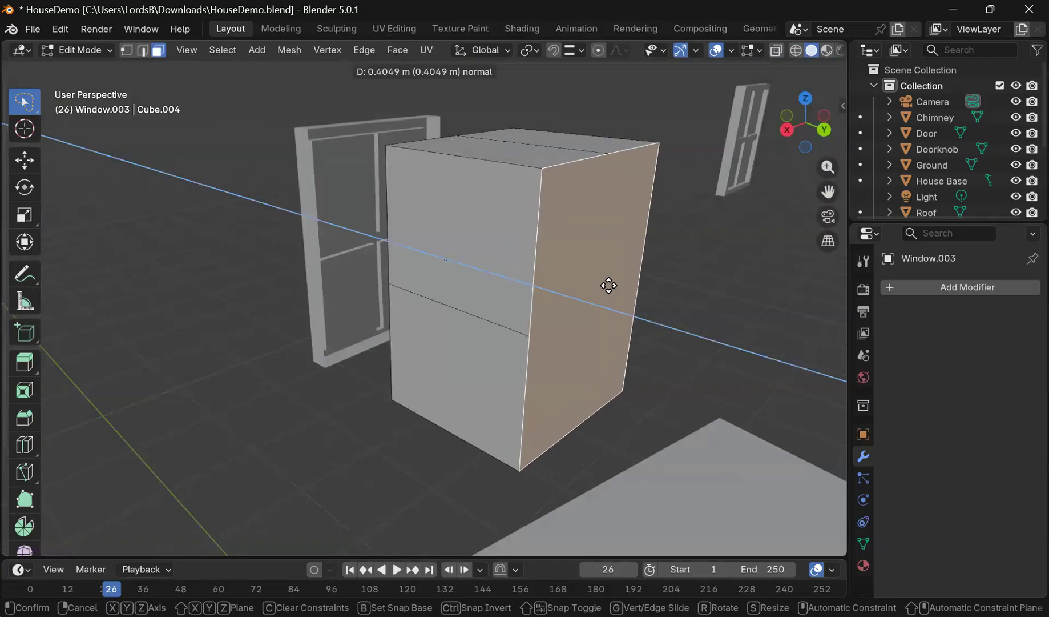
click(595, 278)
middle_drag(510, 288, 515, 256)
scroll(601, 271, down, 2)
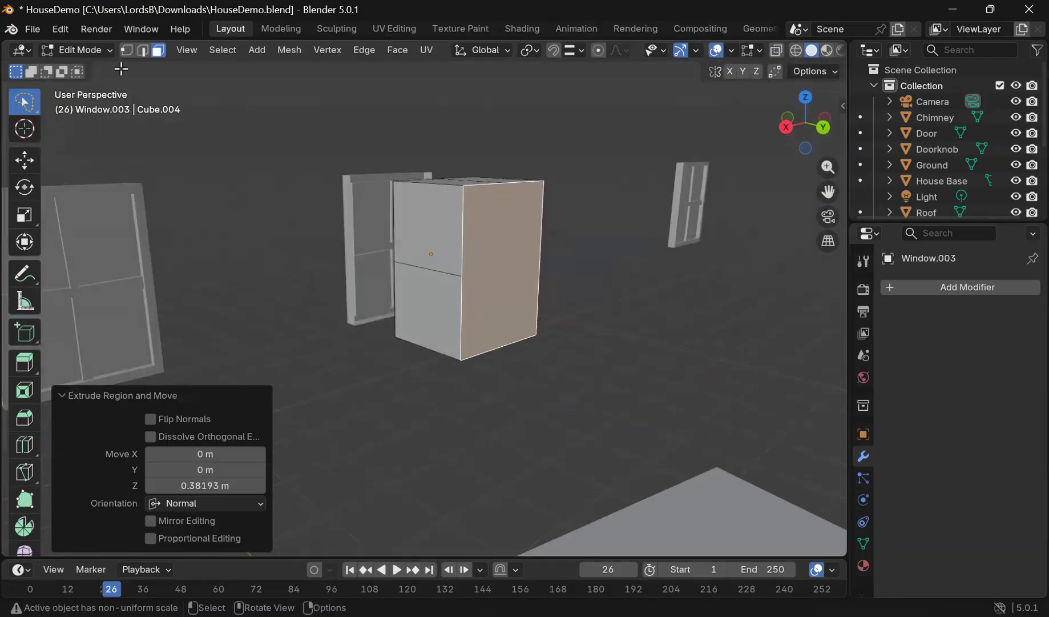
click(94, 53)
click(91, 68)
Step: Switch back to Material Preview shading, duplicate the extruded block and move the copy along the negative global X axis
middle_drag(417, 263, 378, 228)
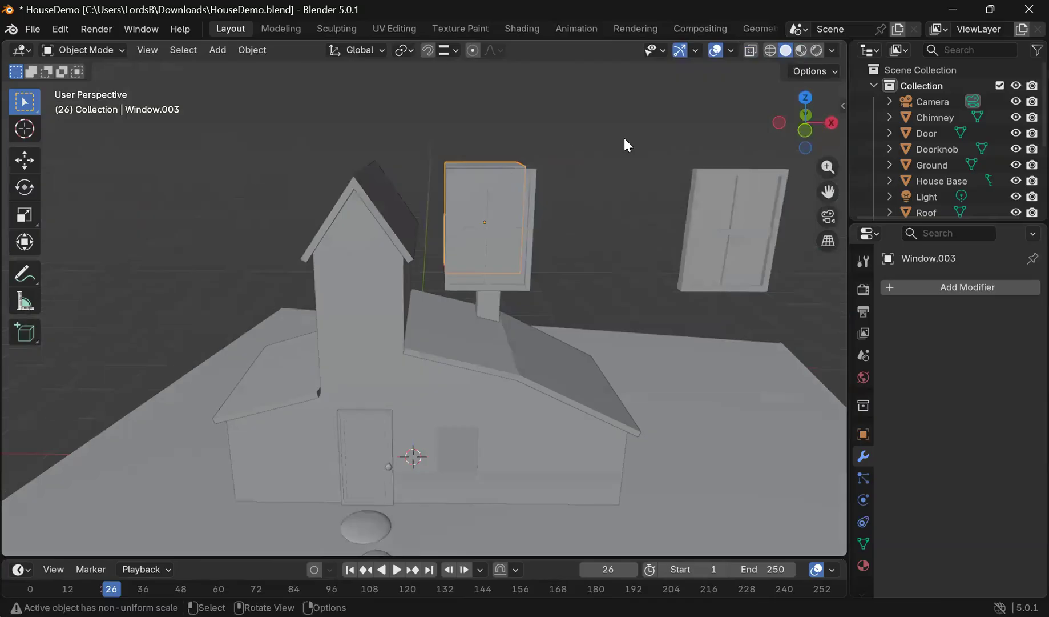
click(801, 50)
mouse_move(454, 387)
middle_down()
mouse_move(274, 355)
mouse_move(844, 5)
middle_up()
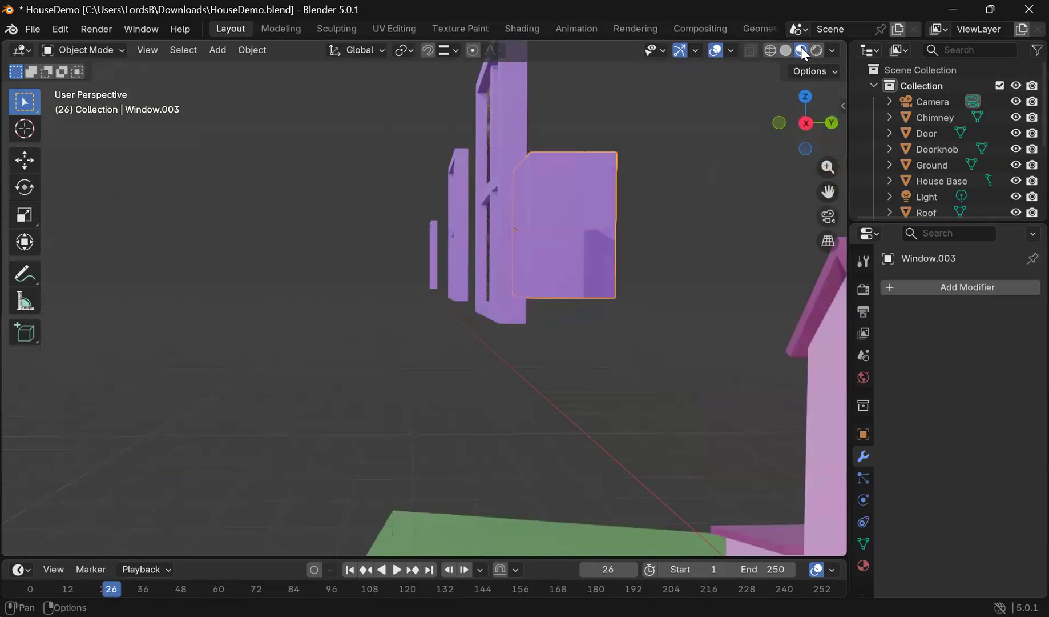
mouse_move(754, 97)
middle_down()
mouse_move(656, 228)
mouse_move(705, 216)
mouse_move(627, 222)
middle_up()
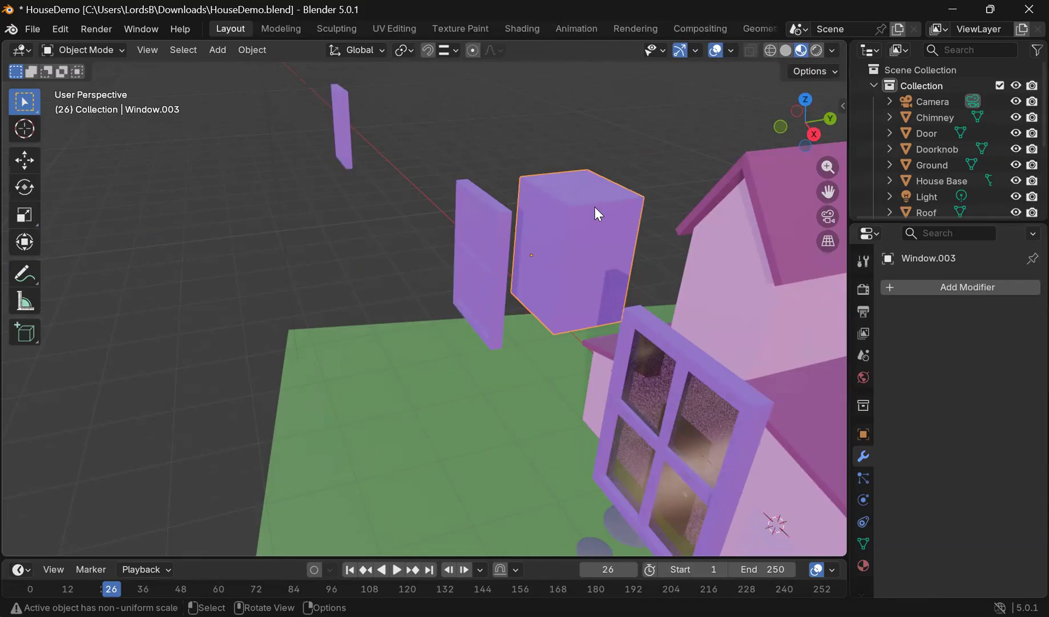
key(shift+d)
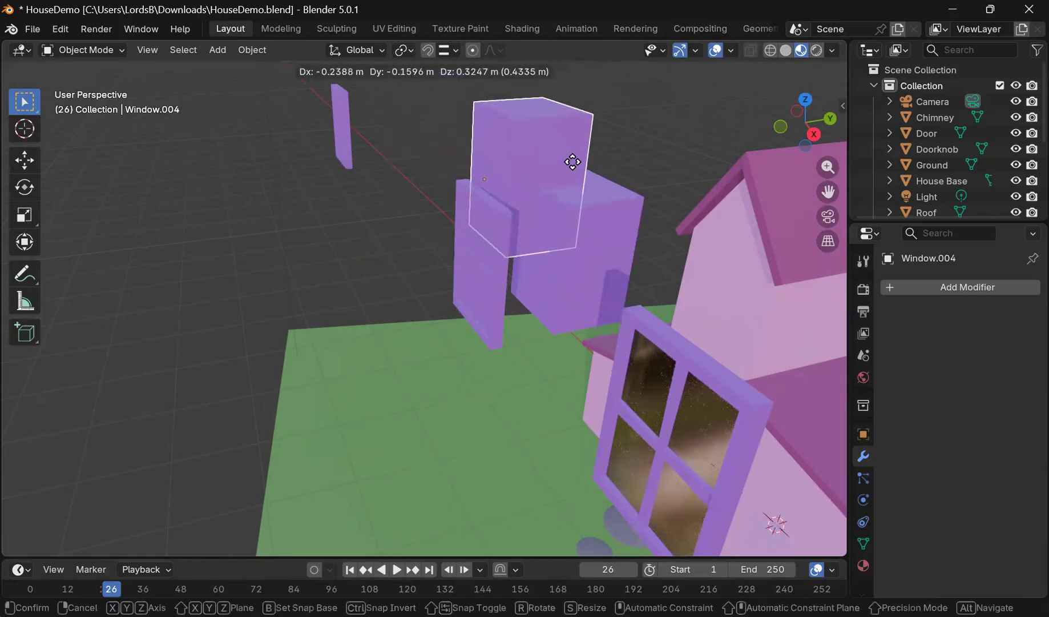
key(x)
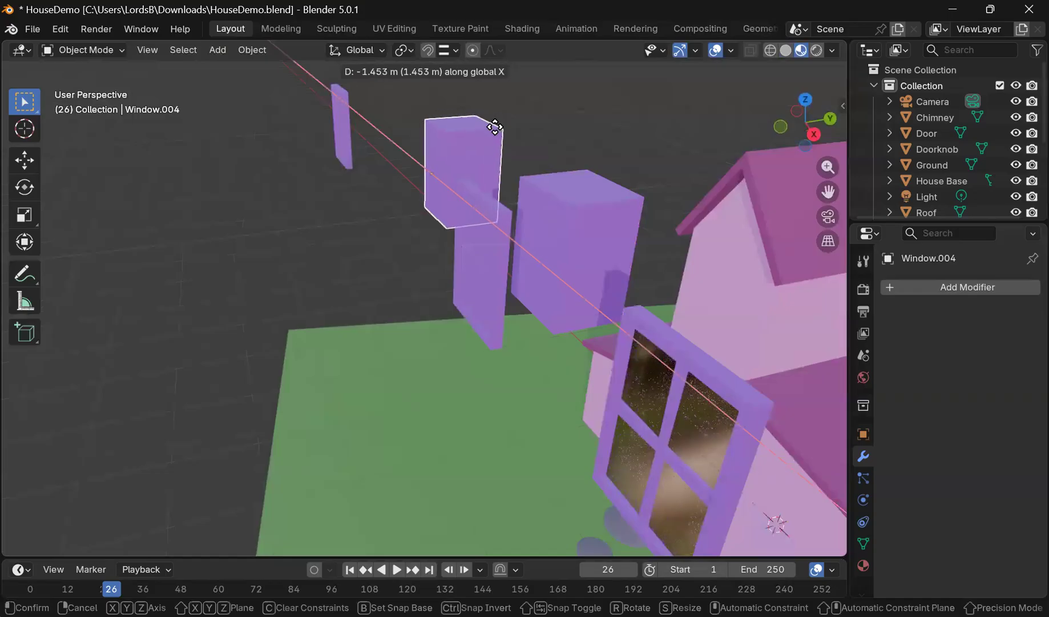
click(448, 201)
middle_drag(448, 201, 613, 188)
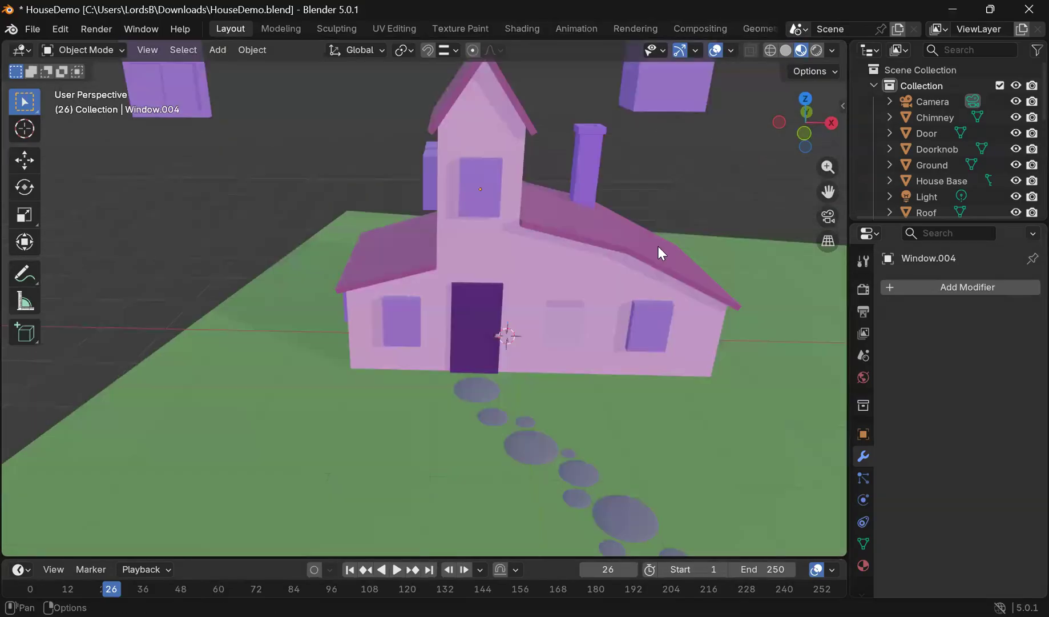
Step: Select all the window blocks set into the house and tower walls and join them into a single object
middle_drag(634, 268, 698, 325)
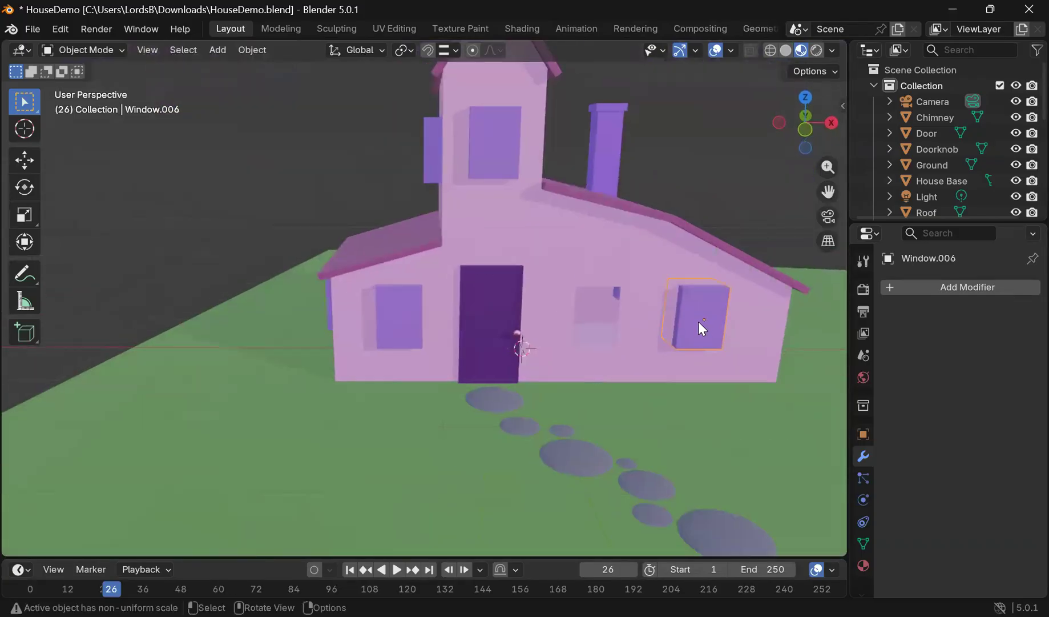
shift+click(496, 149)
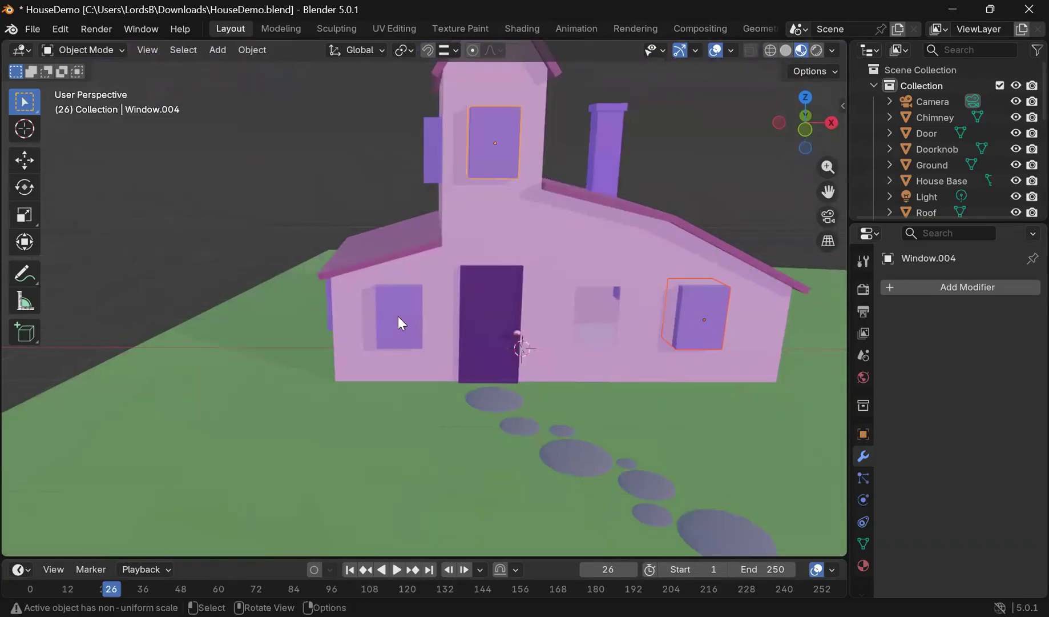
shift+click(405, 301)
middle_drag(336, 311, 434, 324)
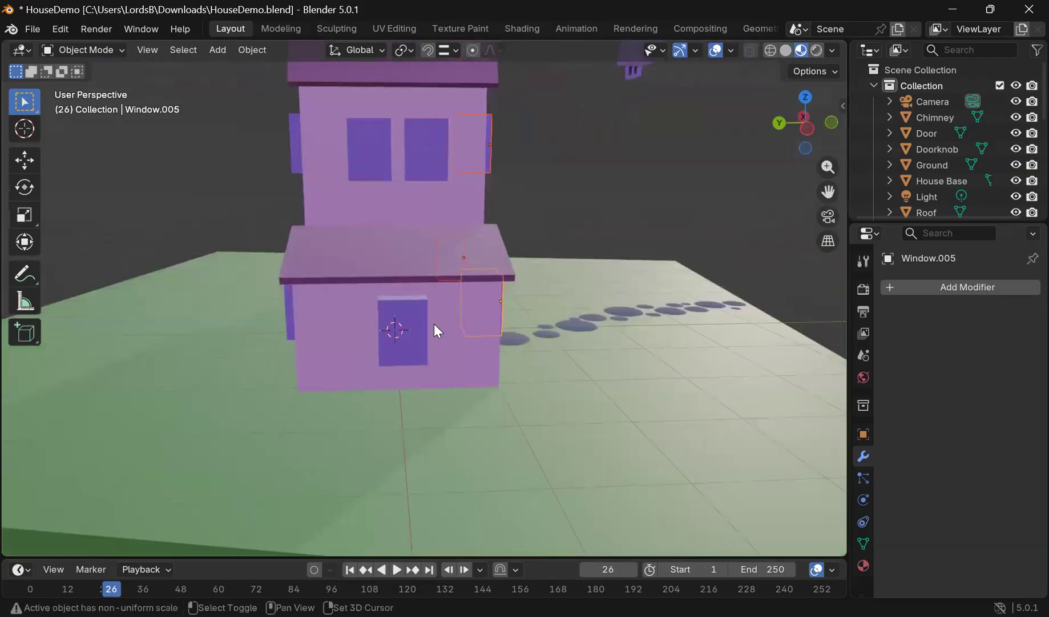
shift+click(434, 163)
shift+click(376, 150)
middle_drag(376, 150, 379, 214)
shift+click(379, 214)
shift+click(492, 356)
shift+click(159, 410)
middle_drag(657, 261, 421, 206)
right_click(506, 154)
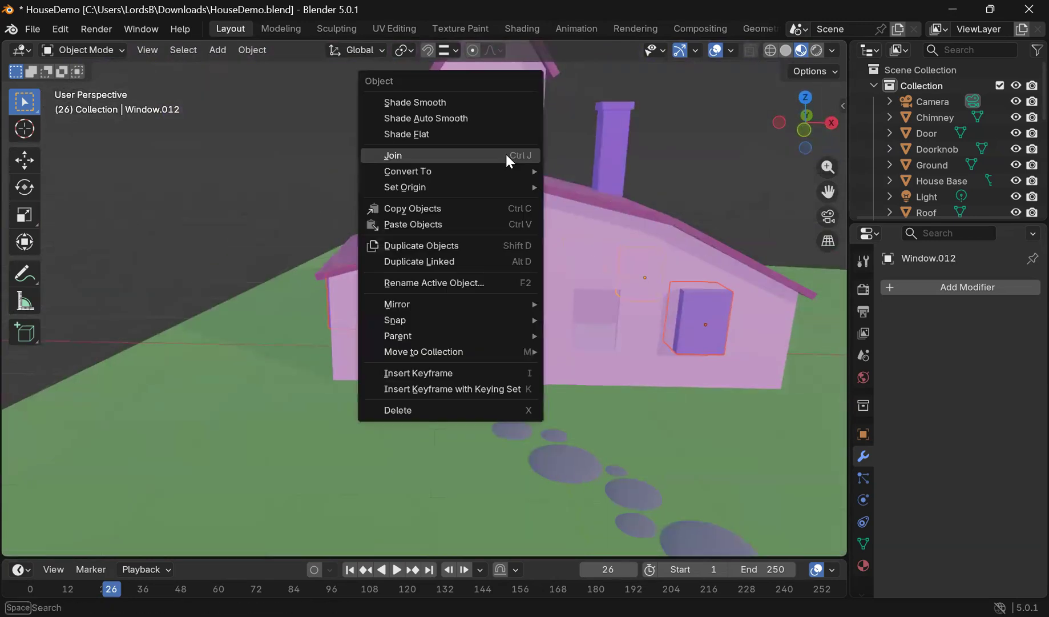
click(439, 154)
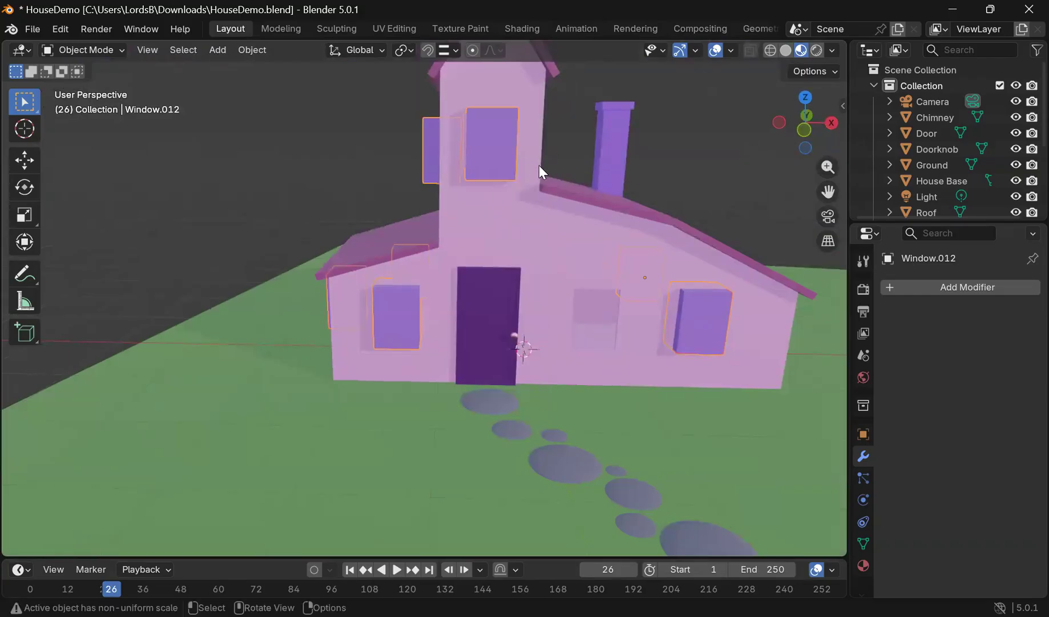
Step: Add a Boolean Difference modifier to the house base using the joined window blocks as the cutter object, and apply it
middle_drag(601, 207, 615, 212)
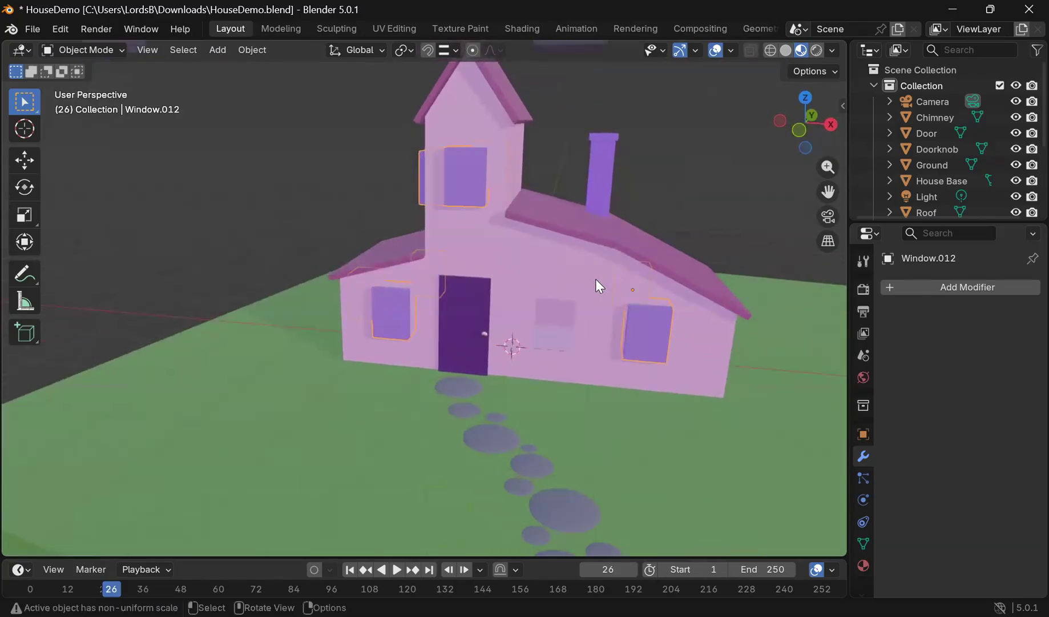
click(513, 265)
middle_drag(494, 251, 576, 247)
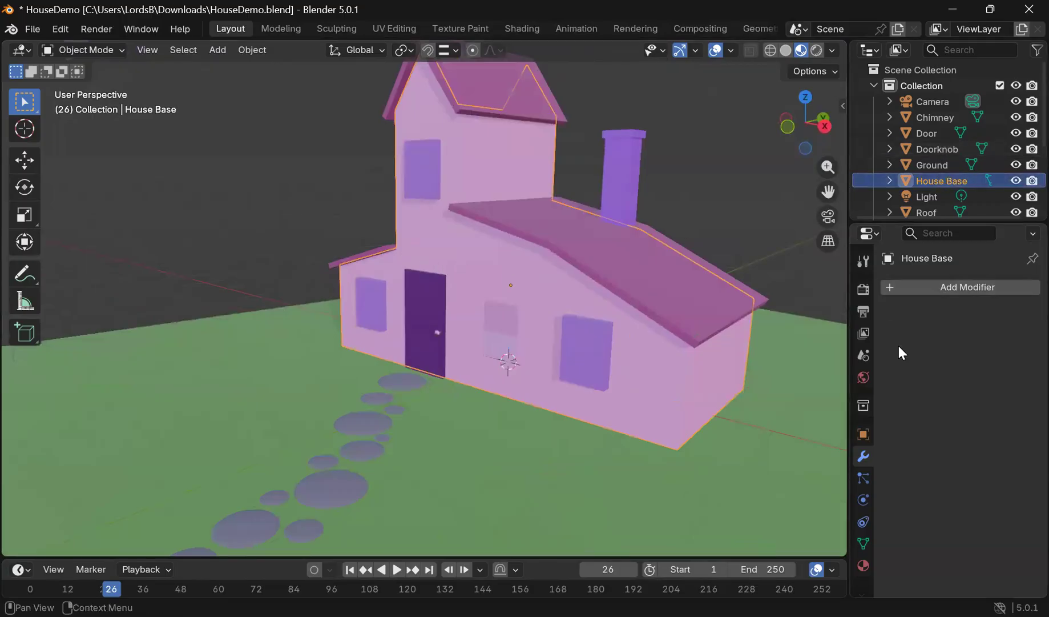
click(920, 286)
click(919, 285)
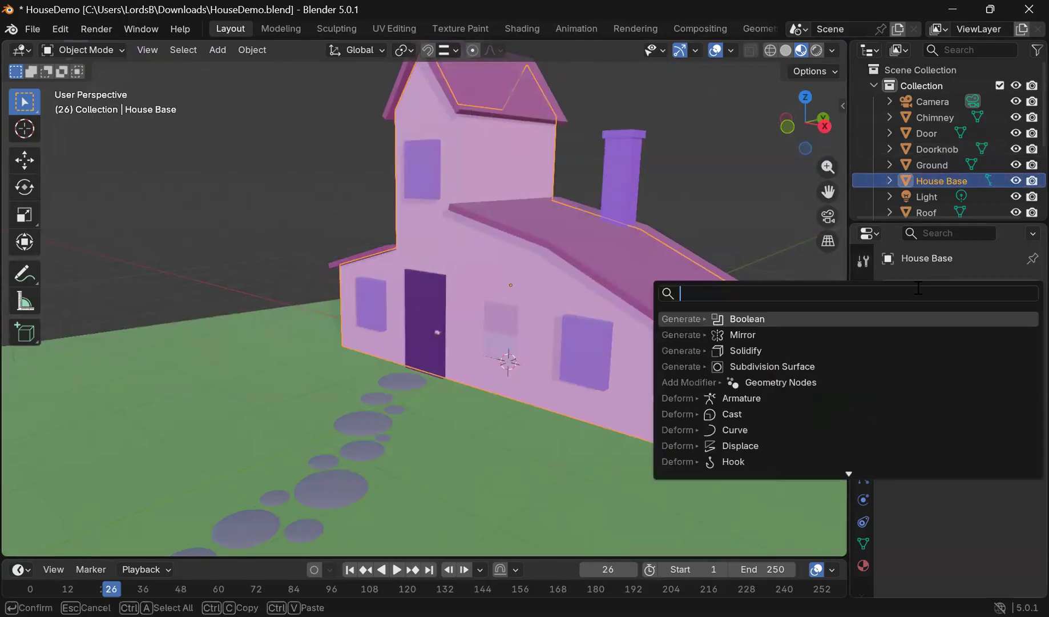
click(768, 318)
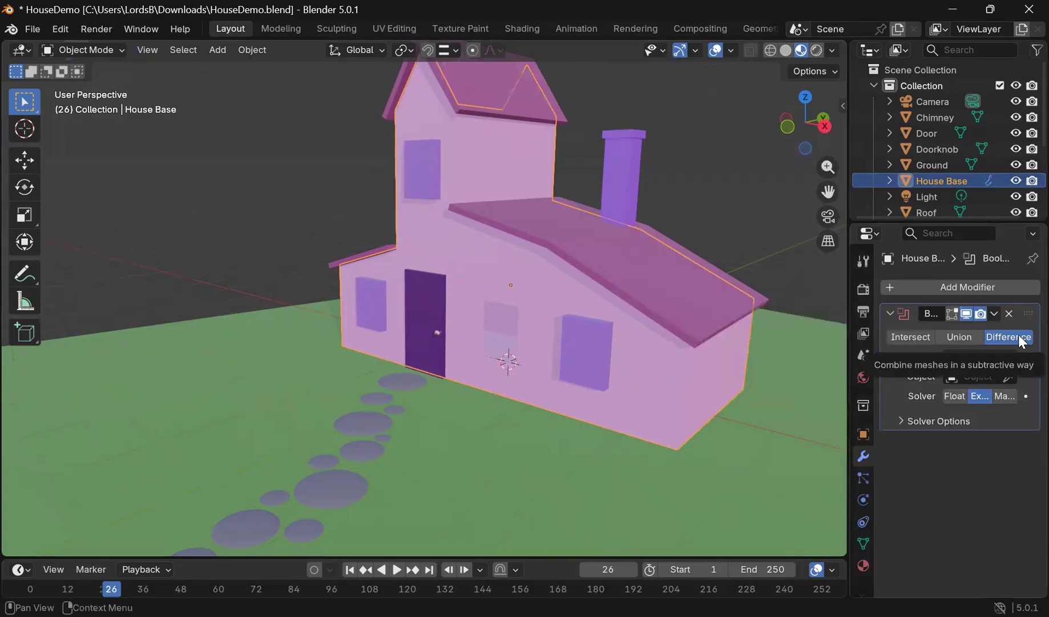
click(1010, 377)
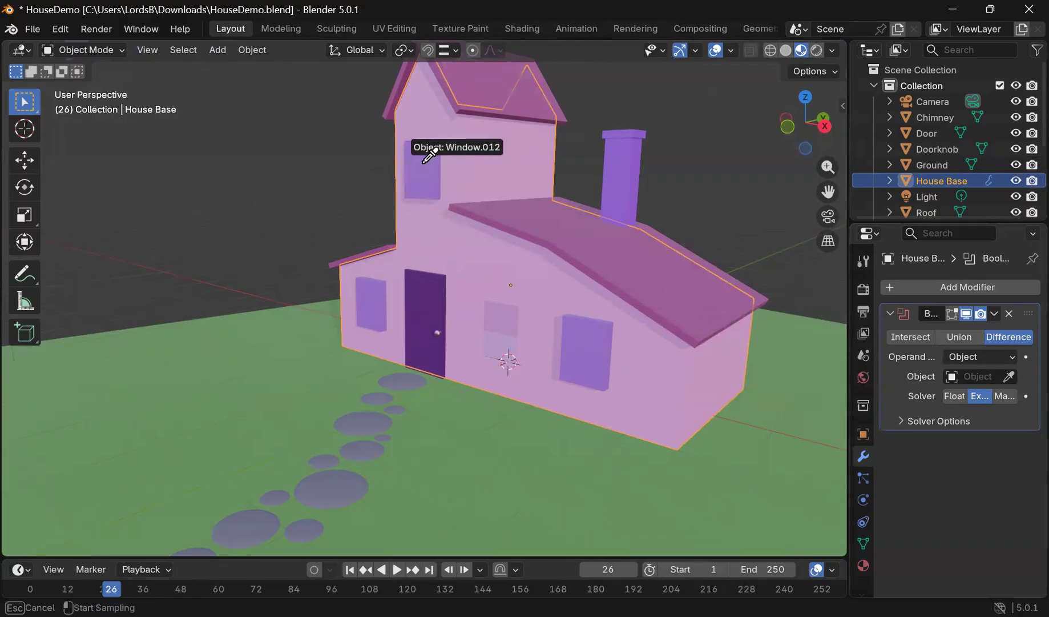
click(424, 159)
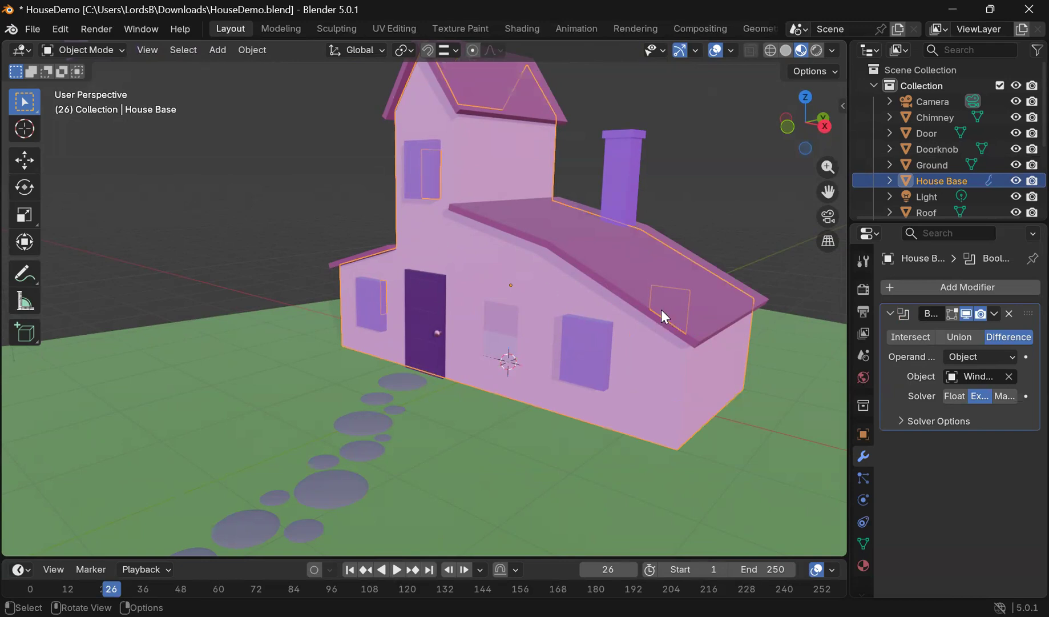
click(995, 314)
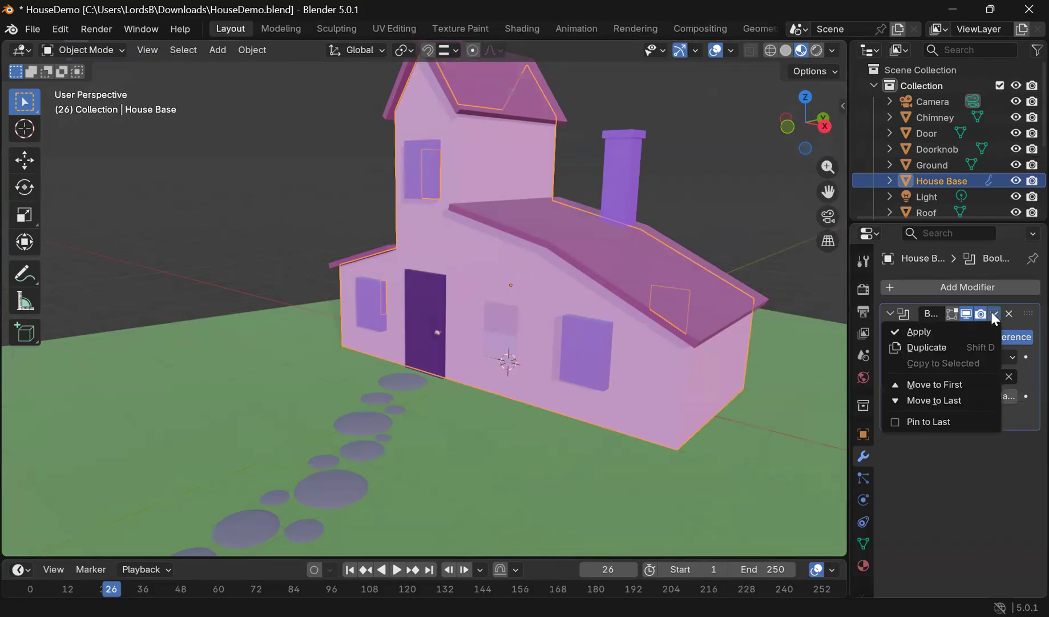
click(957, 330)
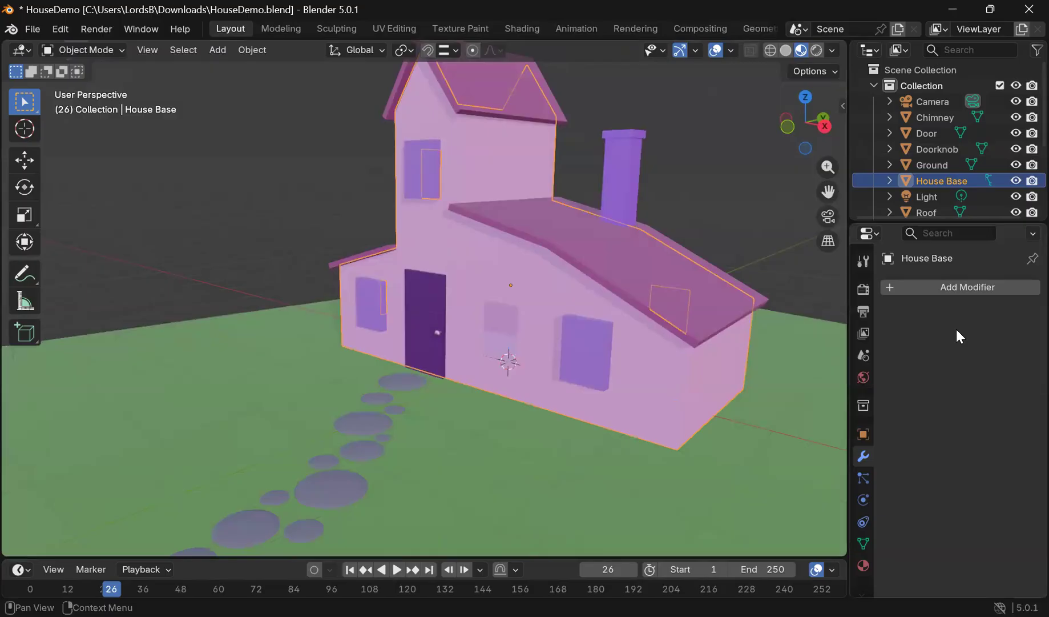
Step: Move the joined window blocks out of the walls by about -4.95 m in X, -3.12 m in Y and 0.53 m in Z
scroll(237, 224, down, 5)
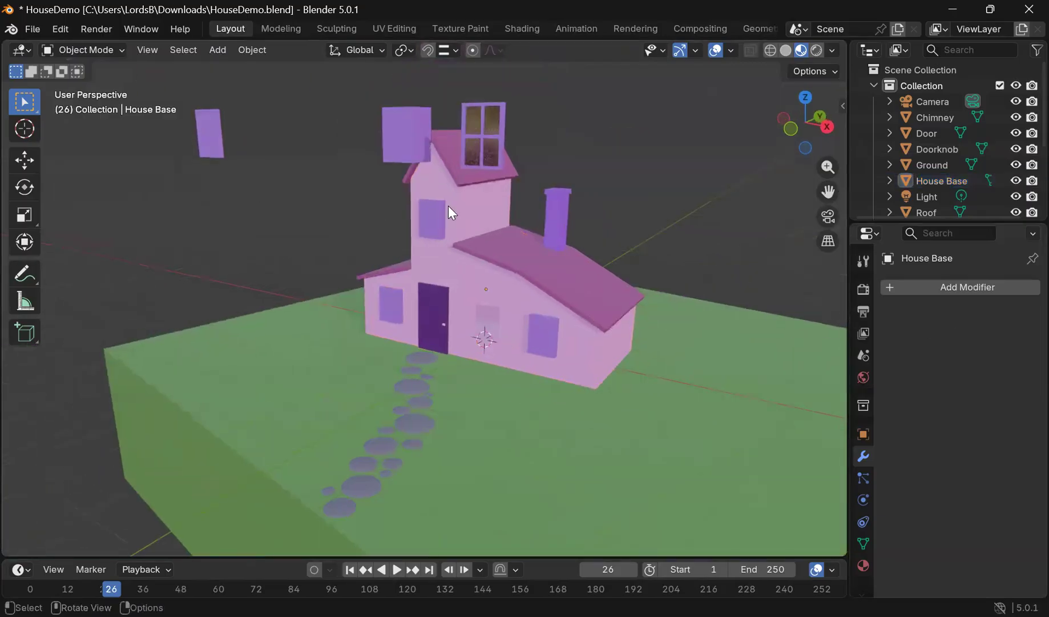
scroll(448, 206, up, 2)
click(431, 195)
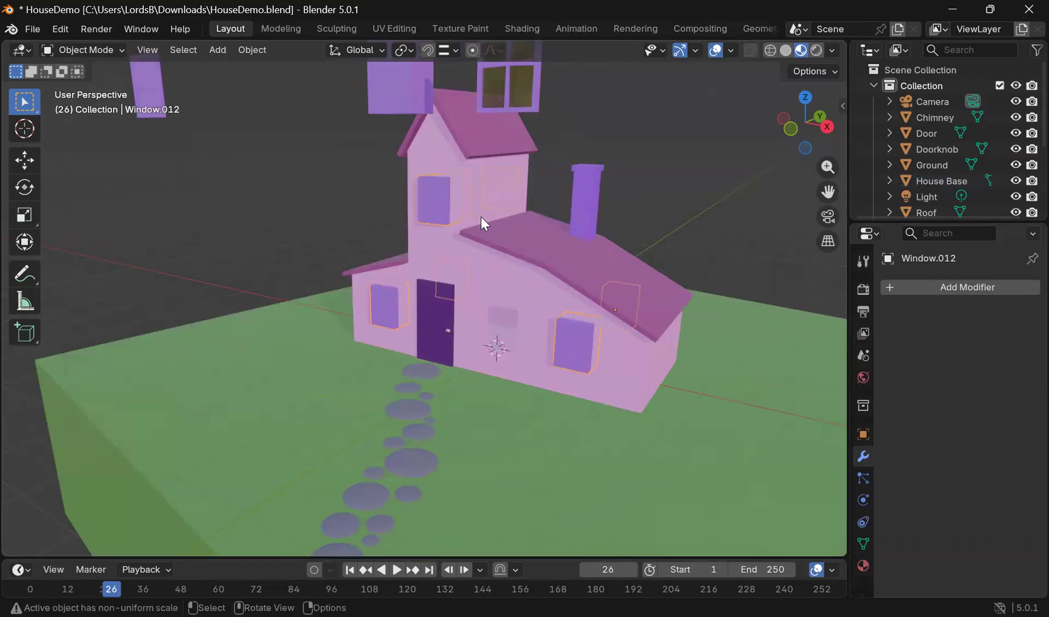
key(g)
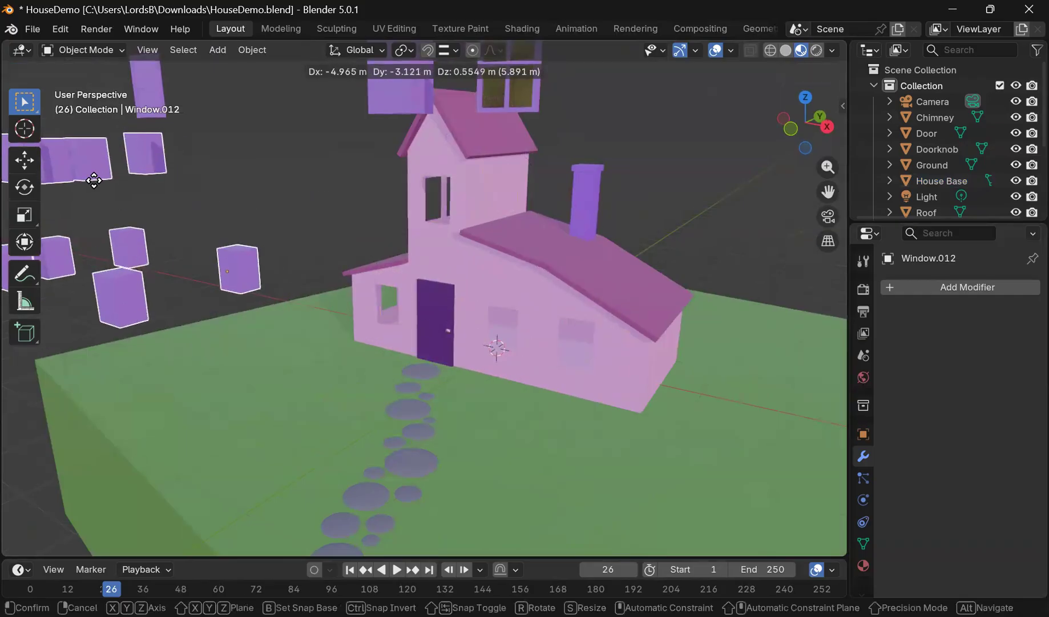
click(93, 170)
scroll(391, 248, up, 5)
middle_drag(496, 216, 580, 286)
scroll(579, 285, down, 6)
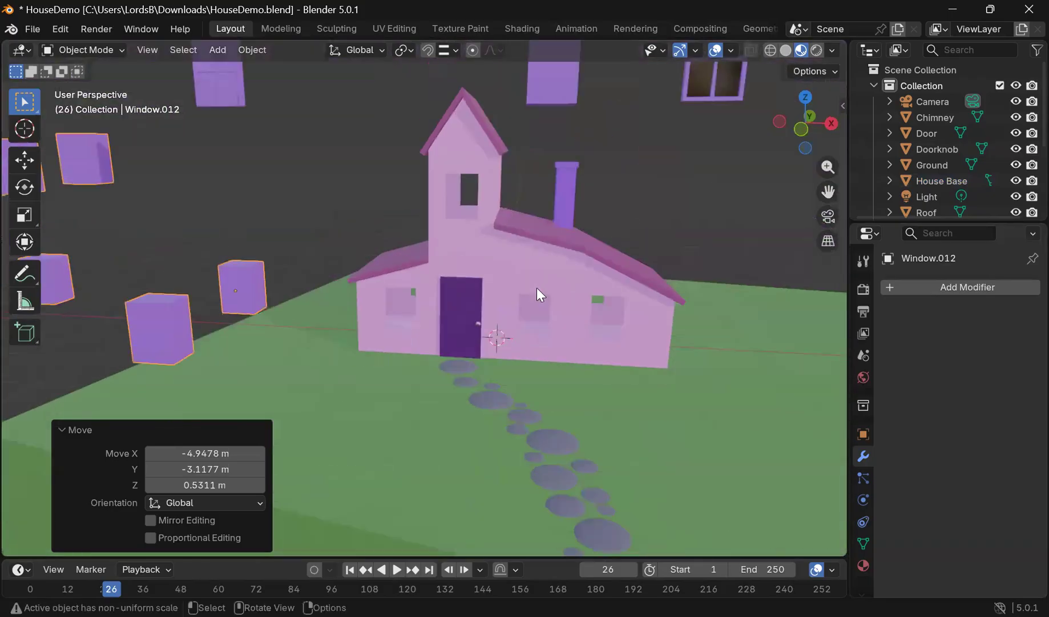
Step: Move the joined window blocks farther away from the house along the negative global X axis
key(g)
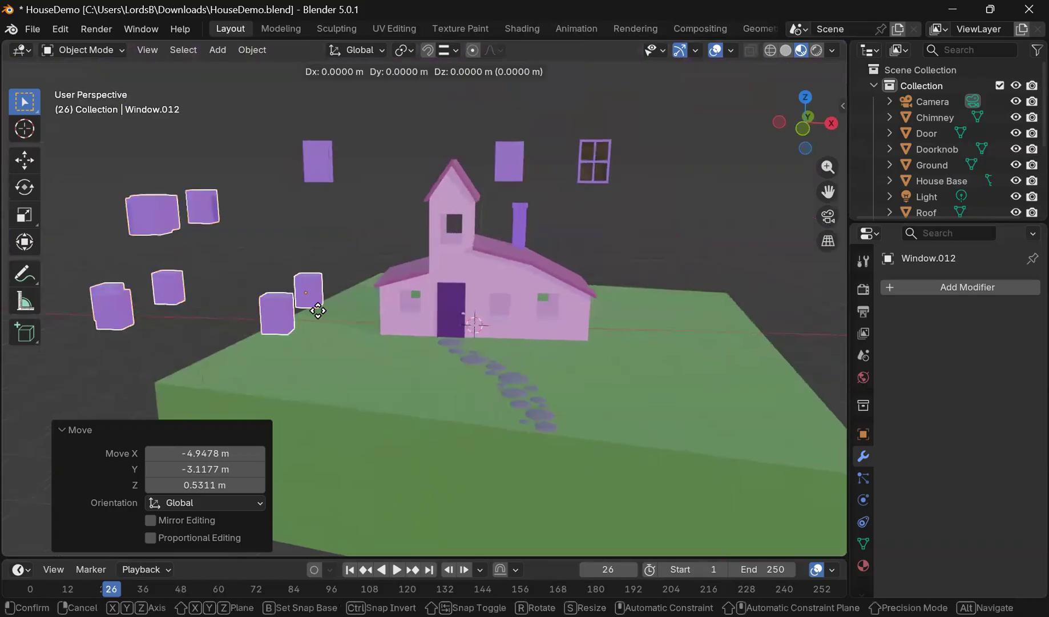
key(x)
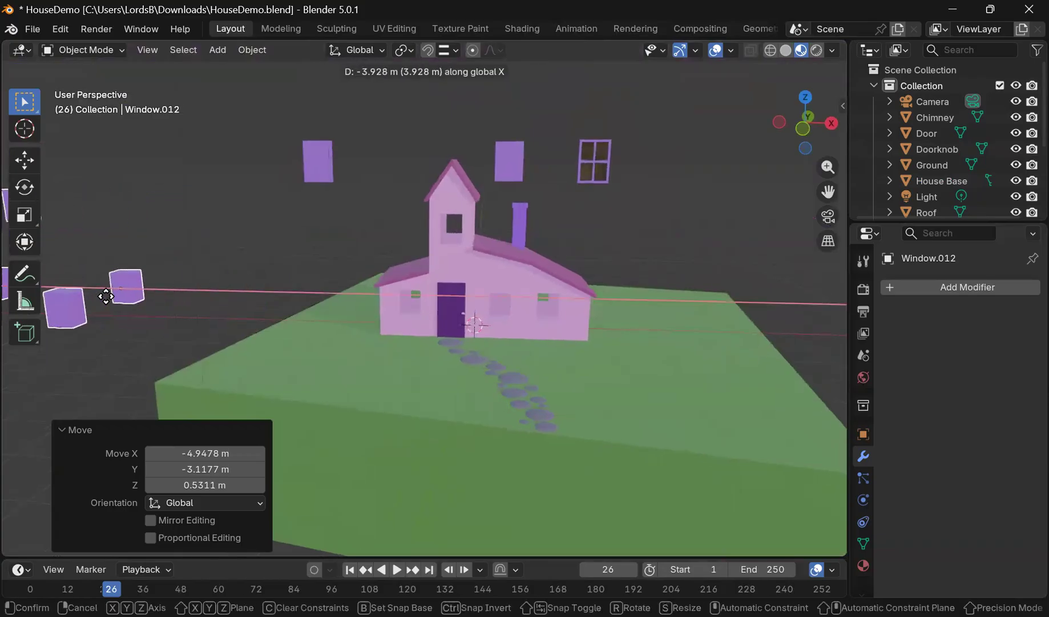
click(94, 309)
Step: Rename the four-pane framed window object to MAIN WINDOW
middle_drag(639, 239, 656, 178)
click(606, 180)
scroll(936, 154, down, 4)
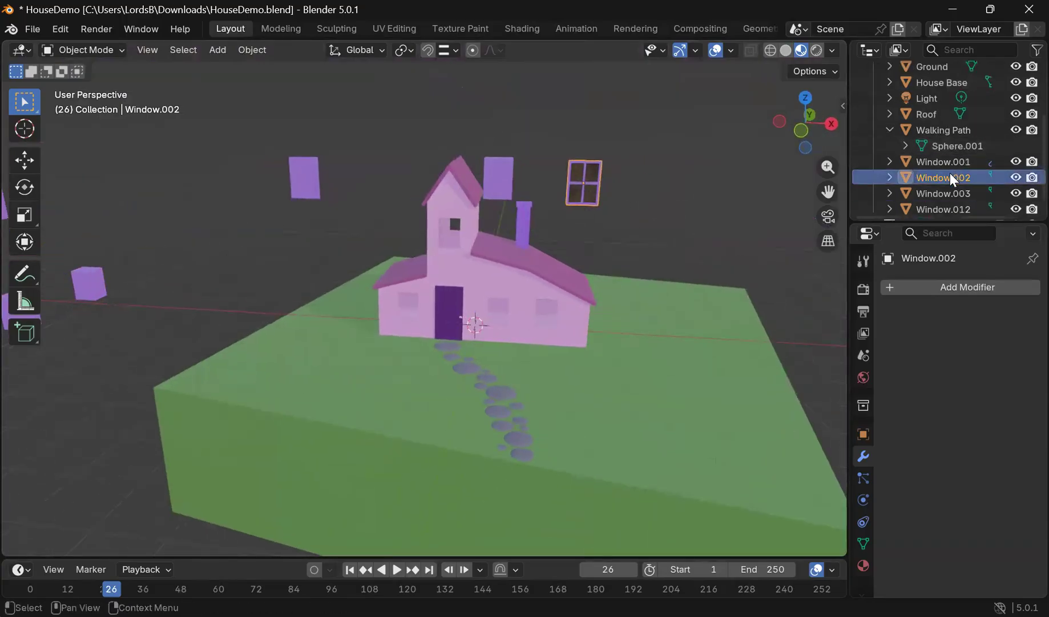
scroll(951, 179, down, 1)
double_click(948, 170)
text(MAI)
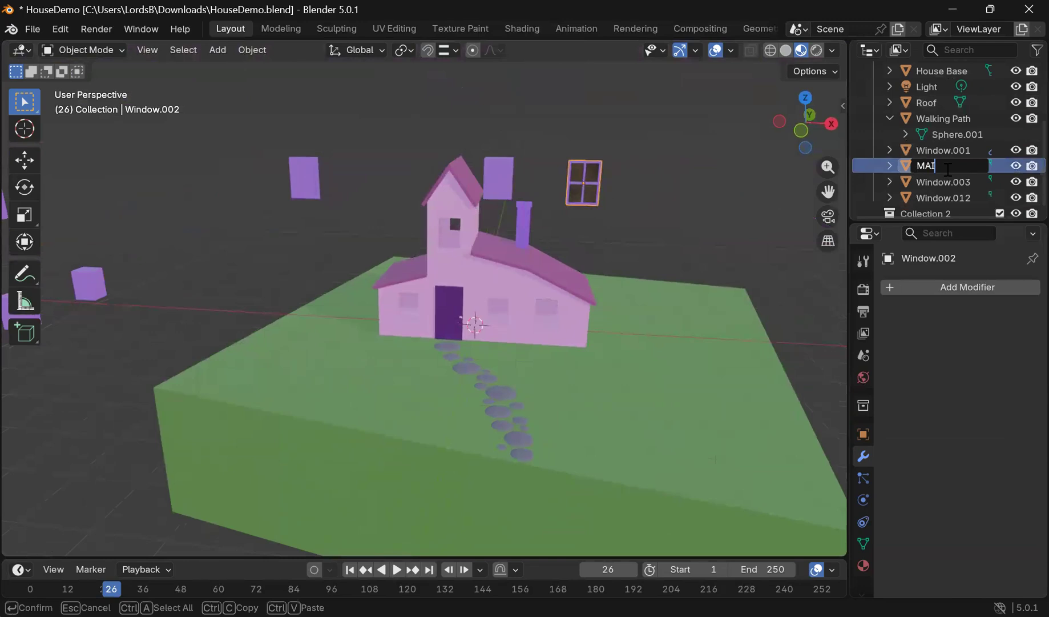
text(N WINDOW)
key(Return)
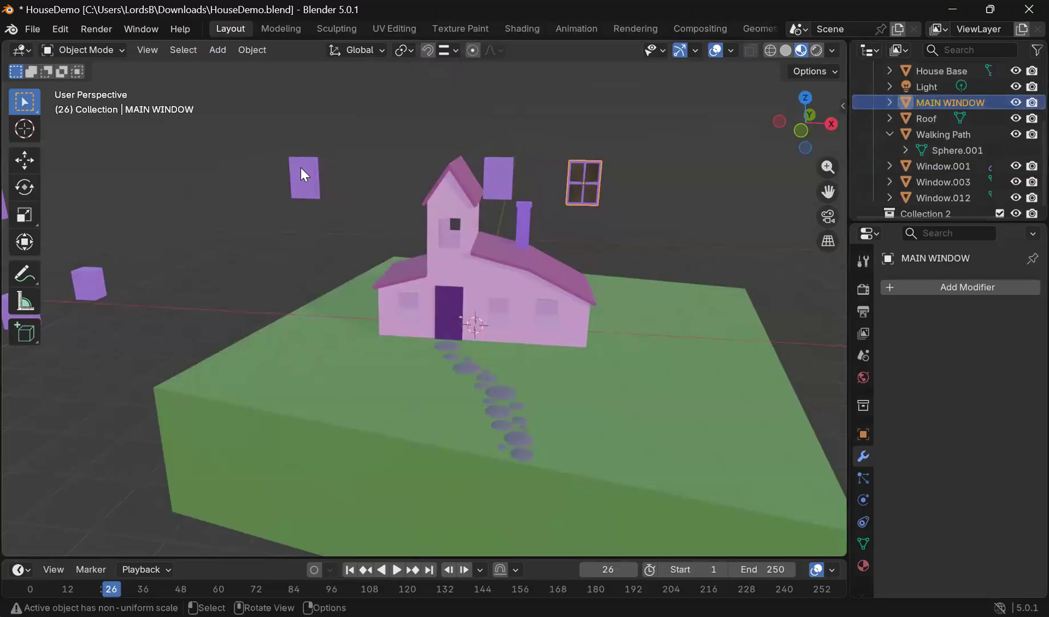
Step: Delete the two spare solid window blocks floating above the house
click(306, 181)
key(x)
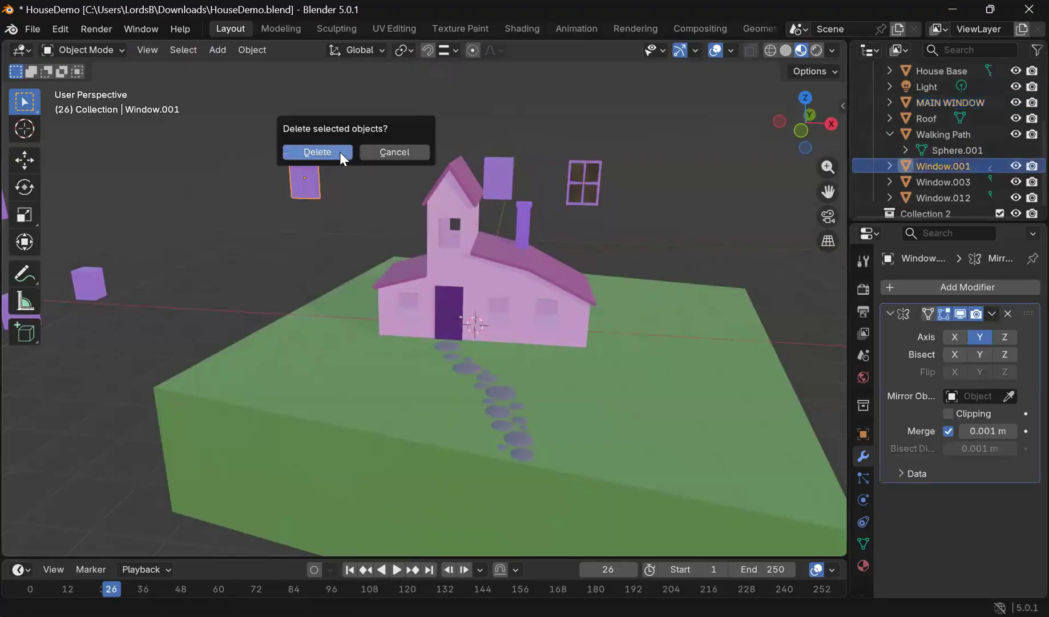
click(341, 154)
click(510, 178)
key(x)
click(509, 179)
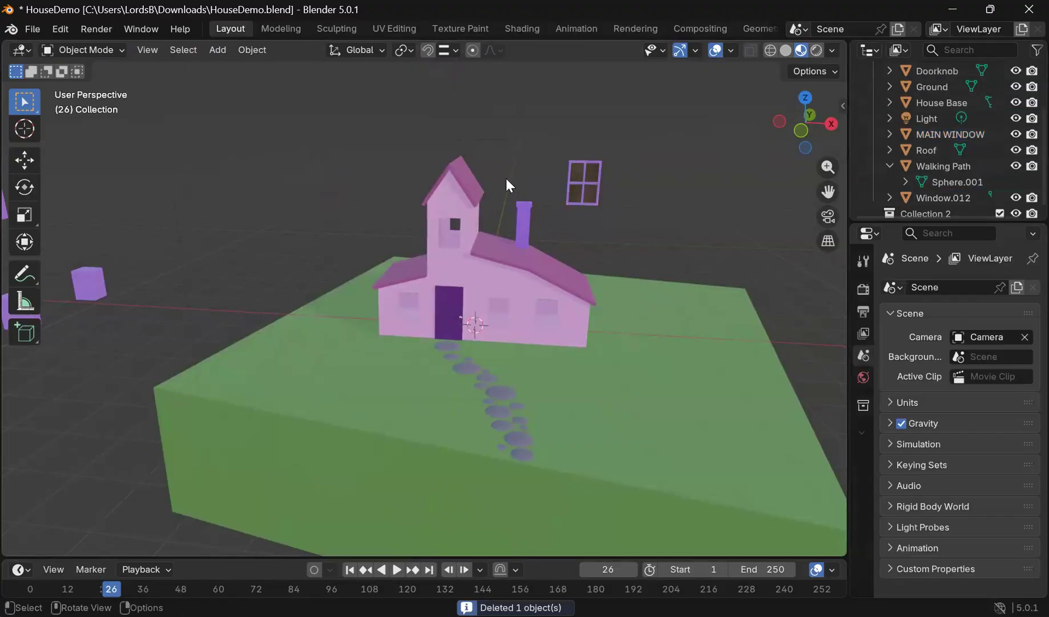
scroll(131, 272, down, 2)
click(200, 290)
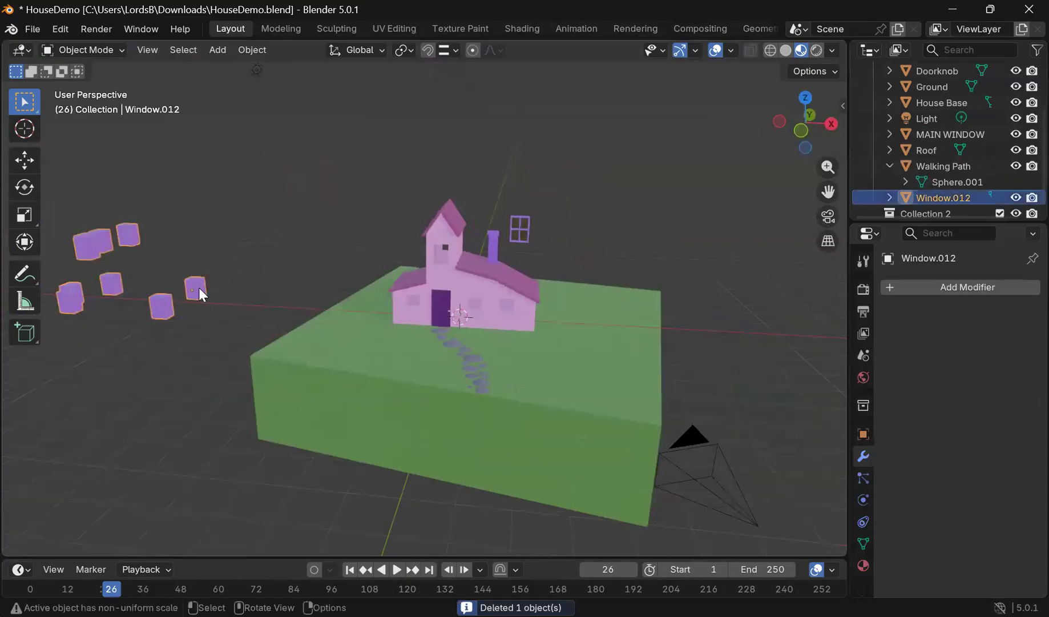
click(258, 264)
scroll(634, 307, up, 6)
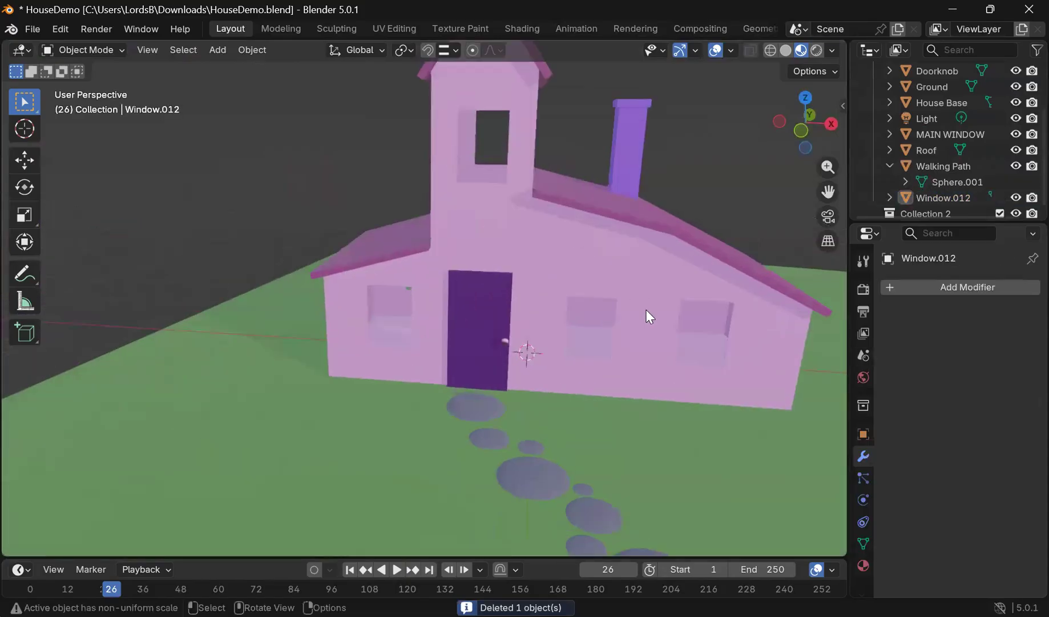
scroll(639, 306, down, 5)
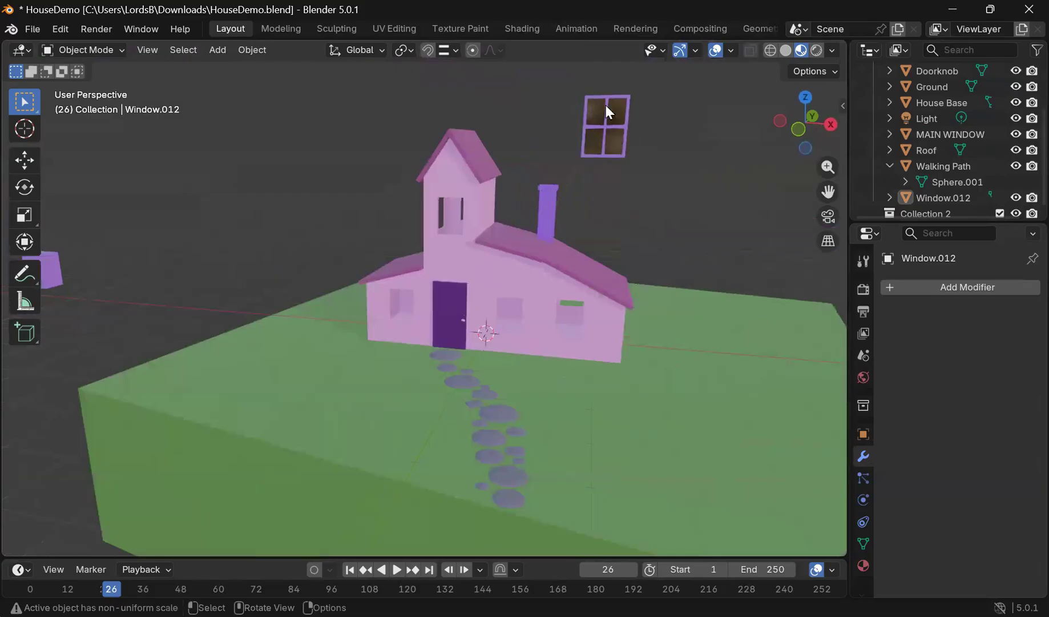
Step: In front orthographic view, lower the main window about 1.41 m along global Z to the height of the tower's window opening
click(605, 104)
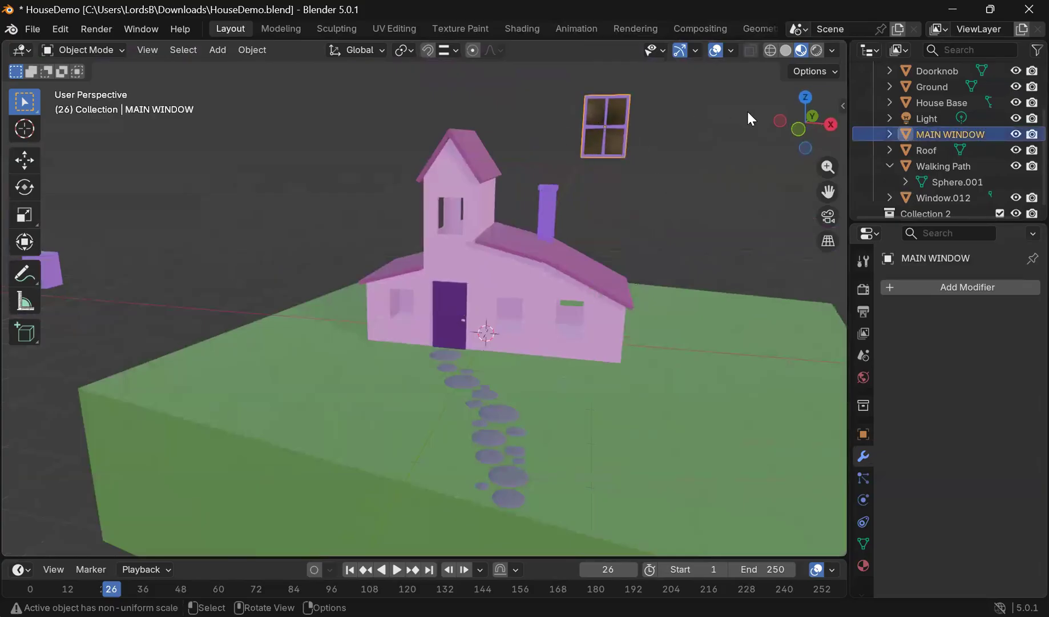
click(796, 137)
drag(828, 192, 770, 232)
scroll(562, 193, up, 2)
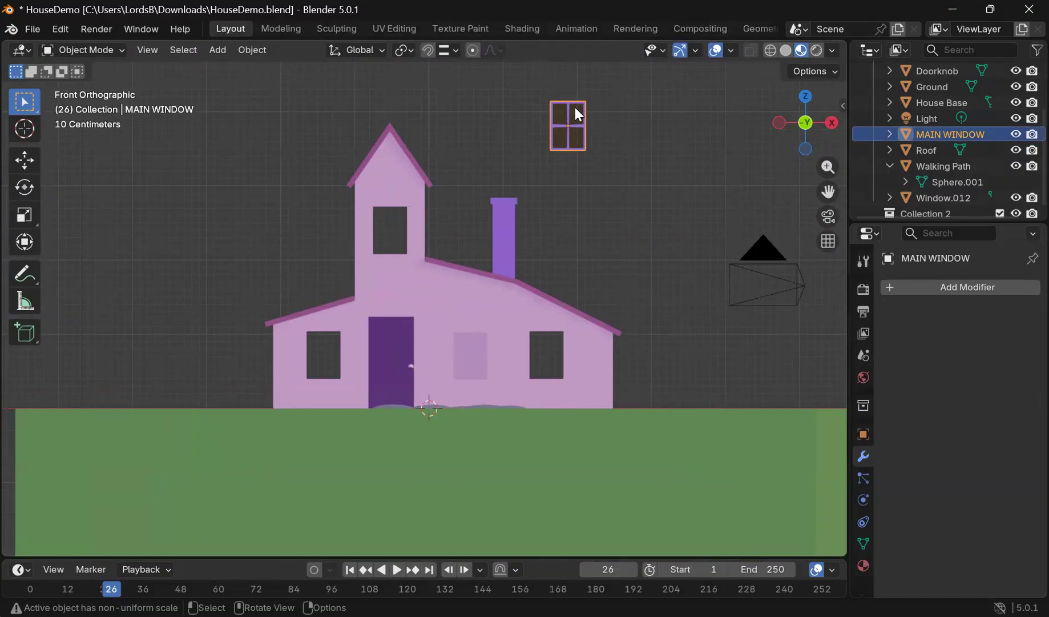
key(g)
key(z)
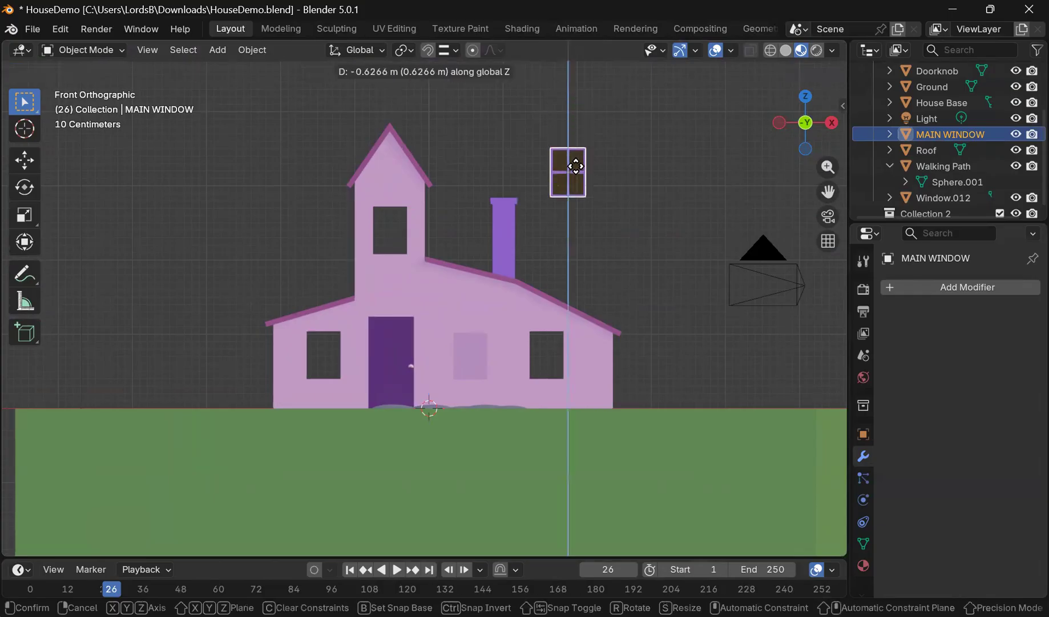
click(584, 211)
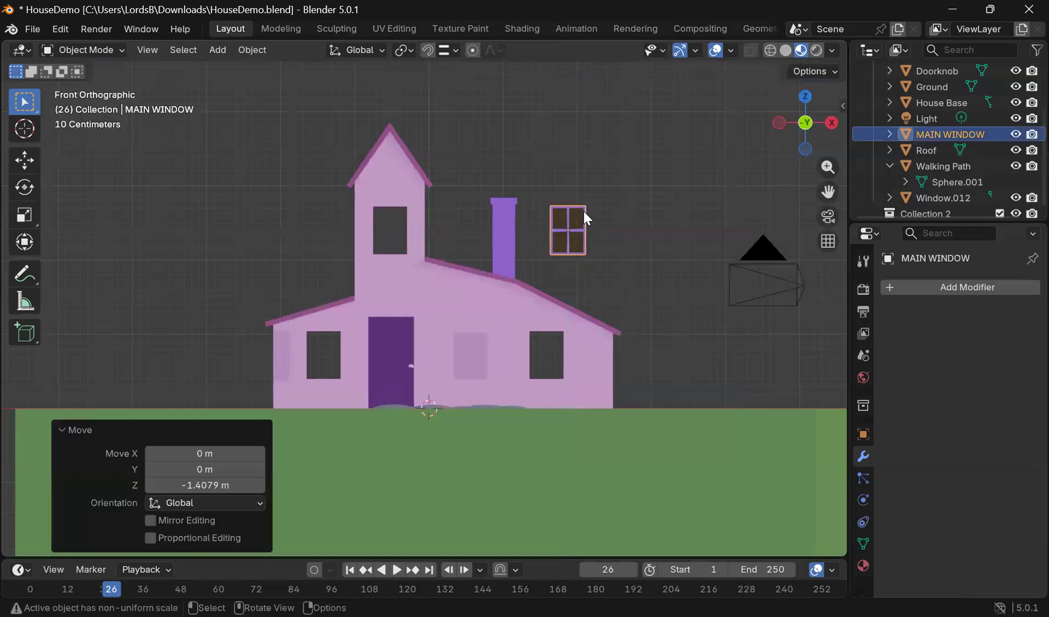
Step: Move the main window about -2.39 m along global X to line it up with the tower's window opening
key(g)
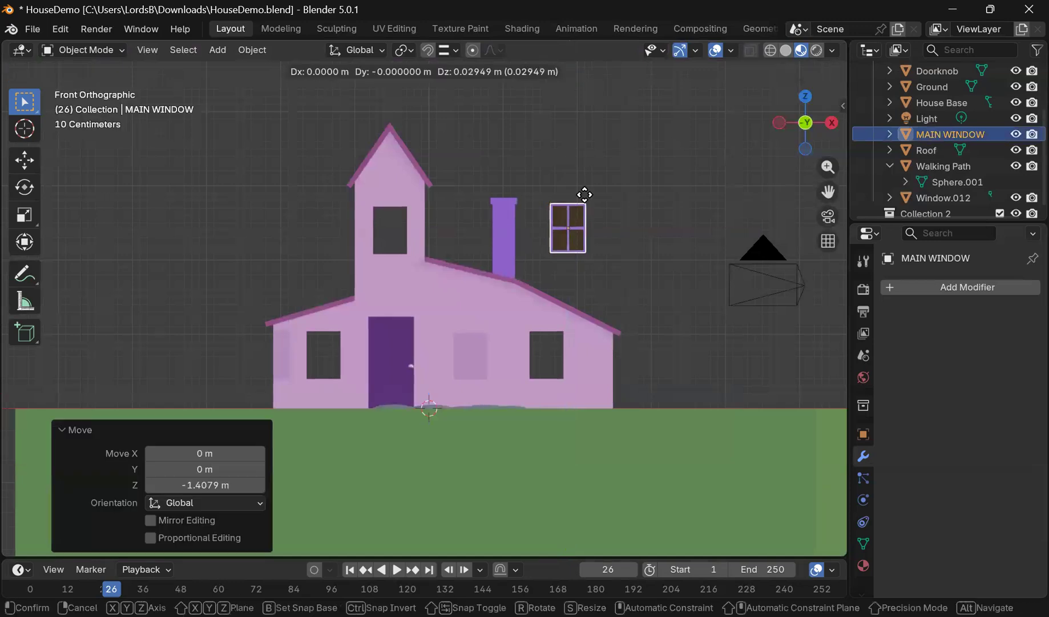
key(x)
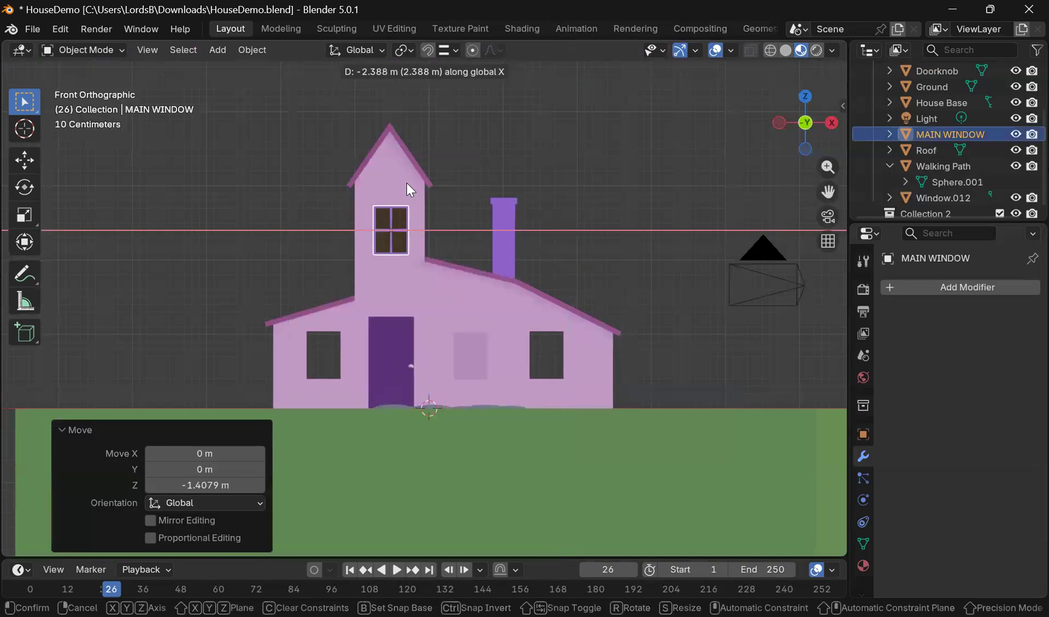
click(407, 183)
Step: Move the main window about 2.67 m along global Y to bring it to the tower's front wall
middle_drag(440, 211, 400, 230)
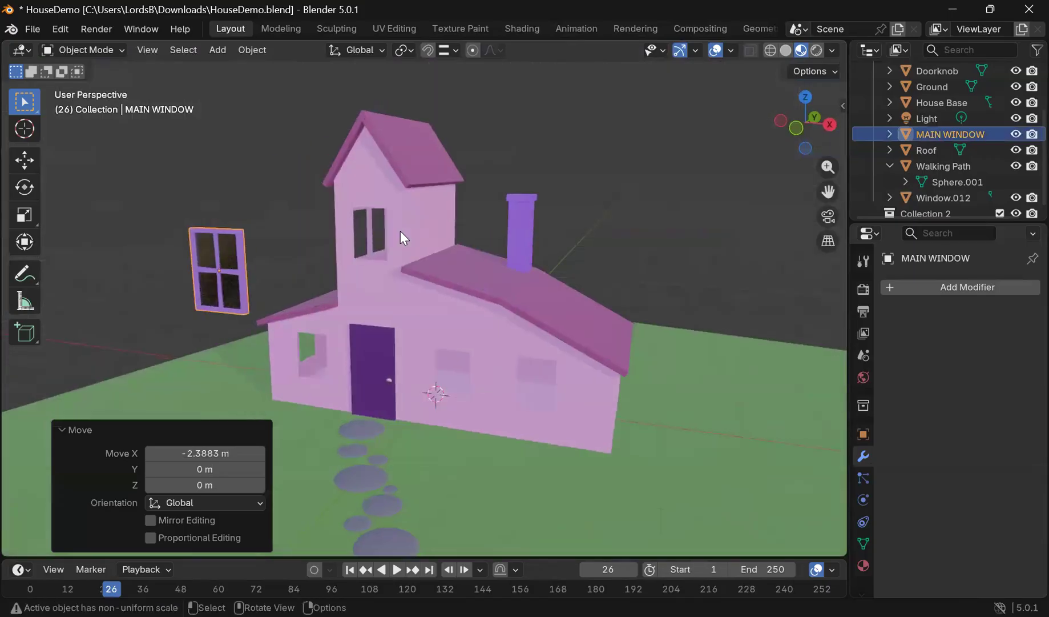
key(g)
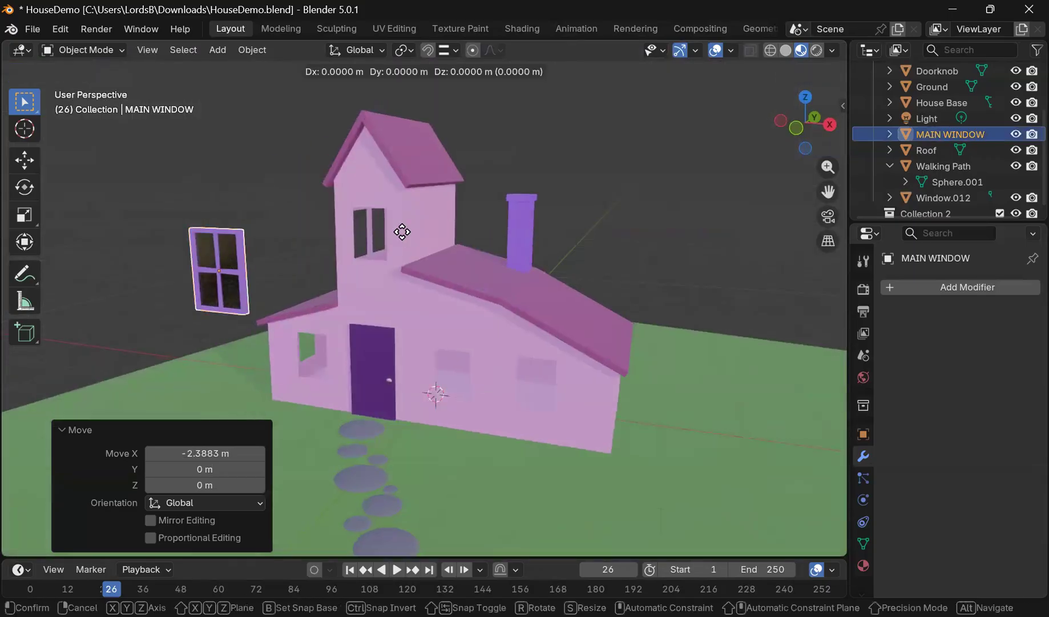
key(y)
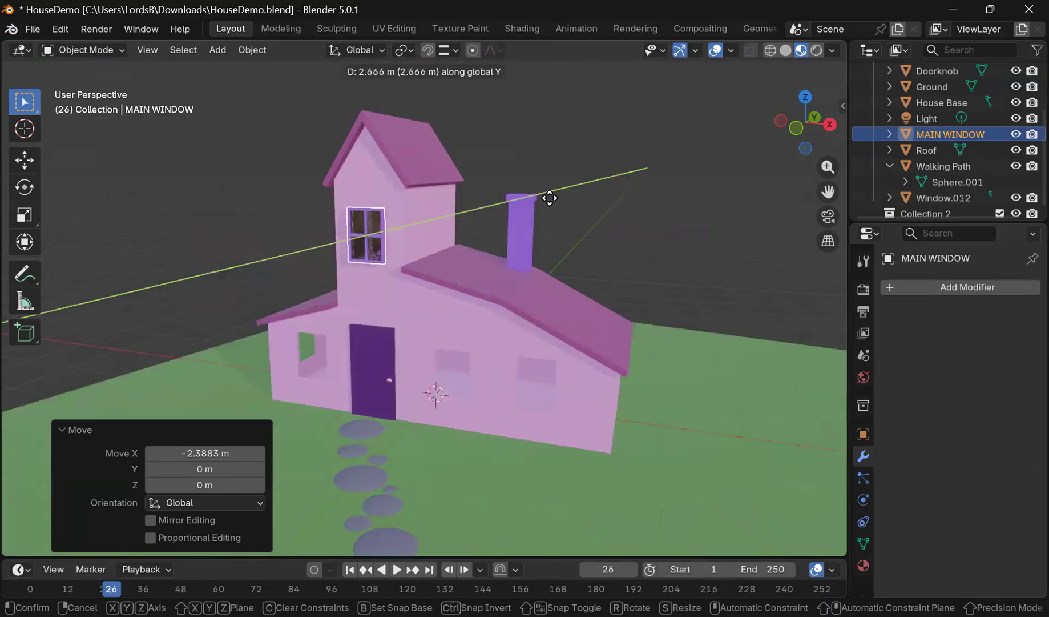
click(551, 197)
Step: Seat the main window in the tower's front opening by moving it a further 0.12 m or so along global Y
middle_drag(551, 197, 530, 207)
scroll(429, 230, up, 5)
key(g)
key(y)
click(521, 222)
scroll(456, 203, down, 3)
mouse_move(408, 194)
middle_down()
mouse_move(482, 205)
mouse_move(400, 208)
middle_up()
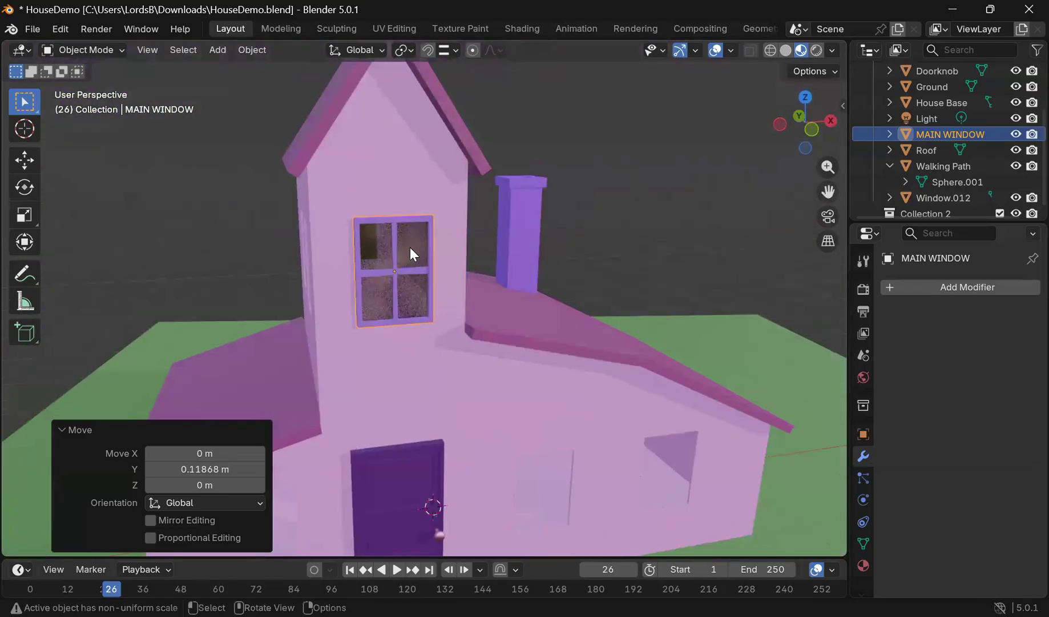
Step: Duplicate the main window and place the copy about -0.92 m along global X, beside the tower
key(shift+d)
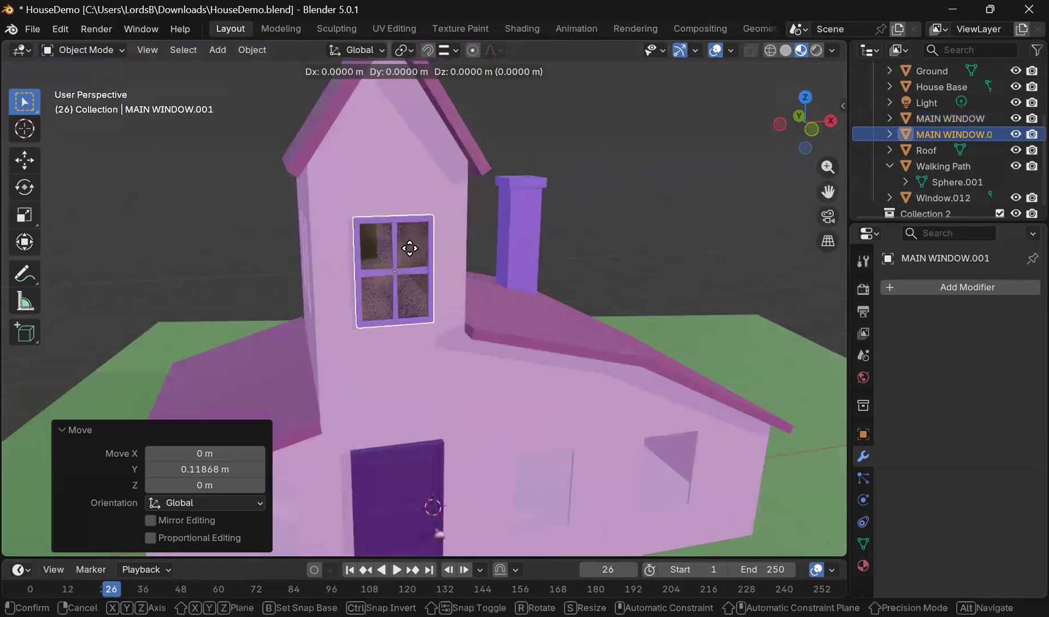
key(x)
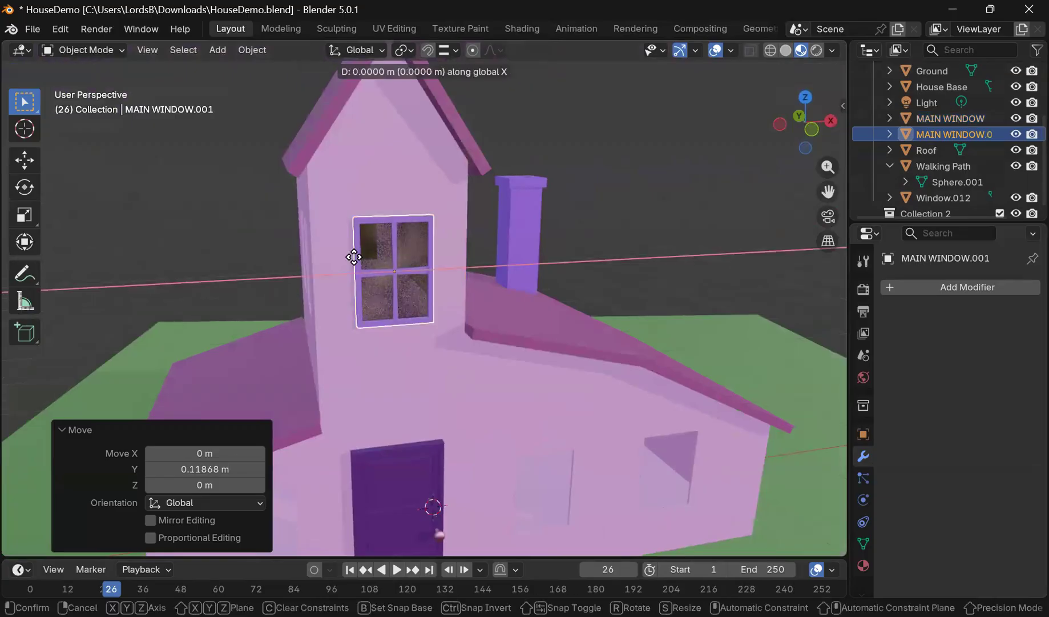
click(253, 279)
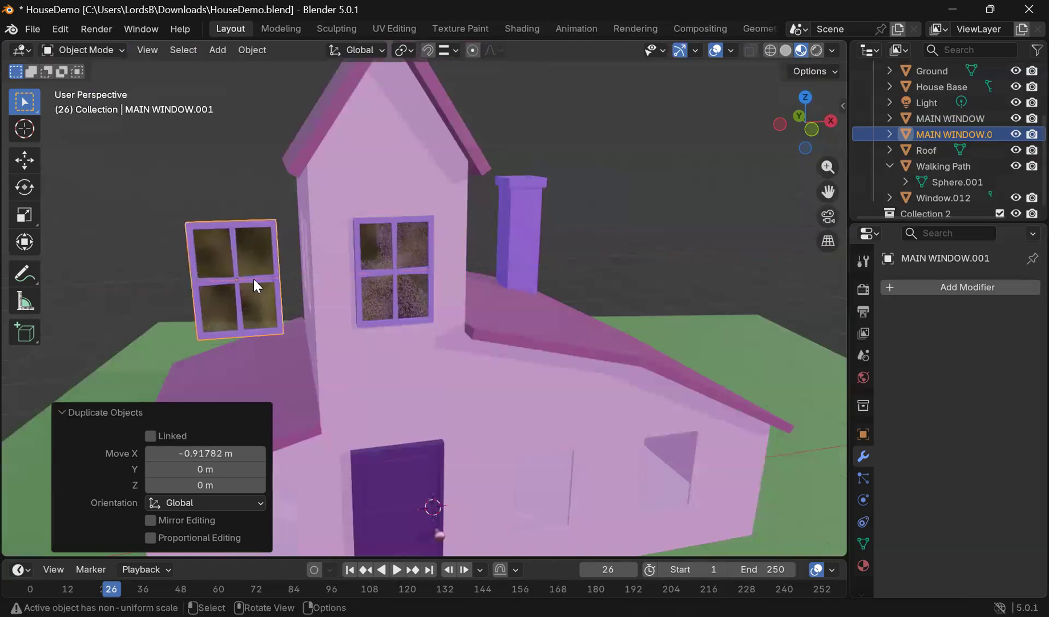
Step: Rotate the duplicated window -90° around global Z so it faces the tower's side wall
middle_drag(229, 235, 420, 280)
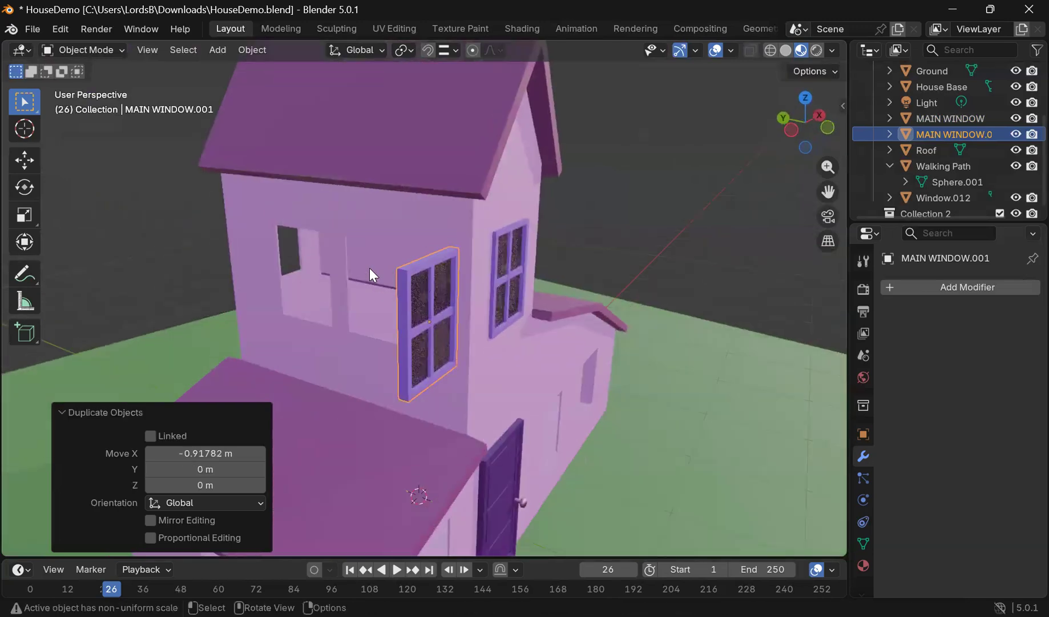
middle_drag(338, 276, 421, 250)
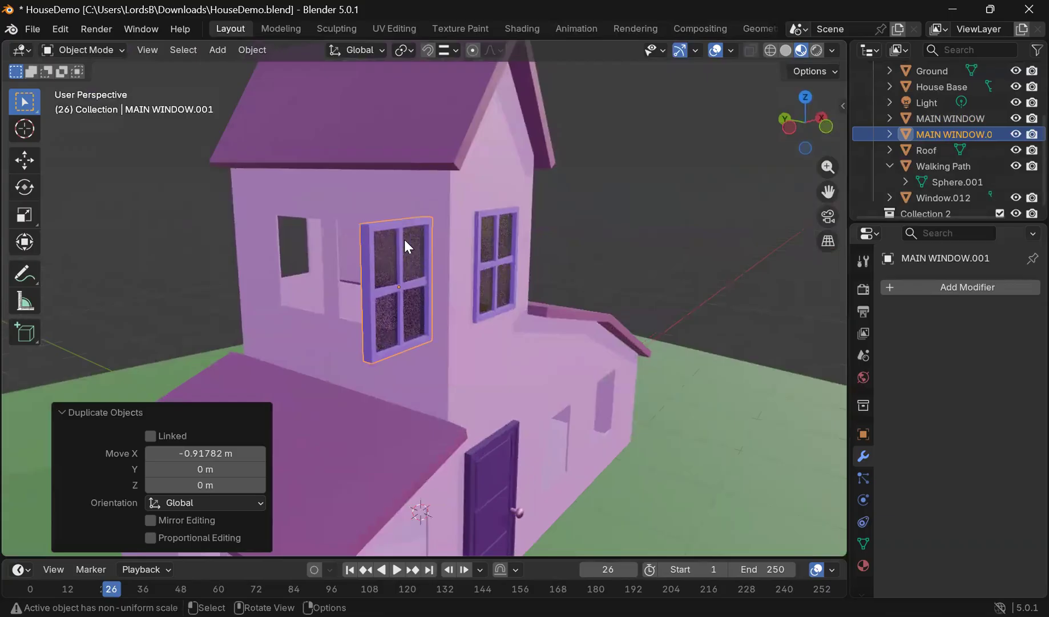
key(r)
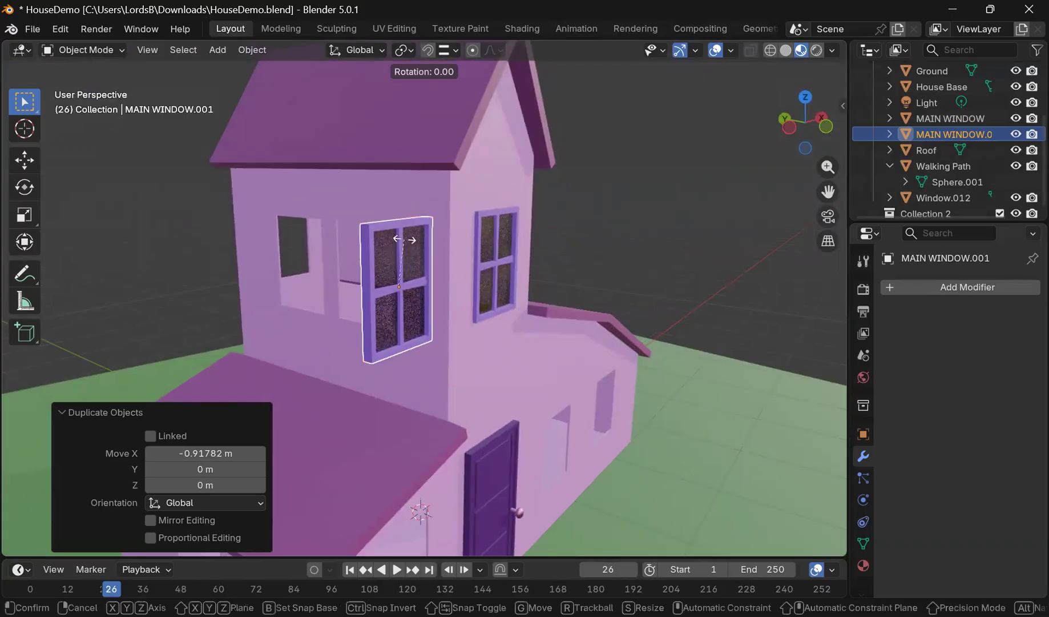
key(z)
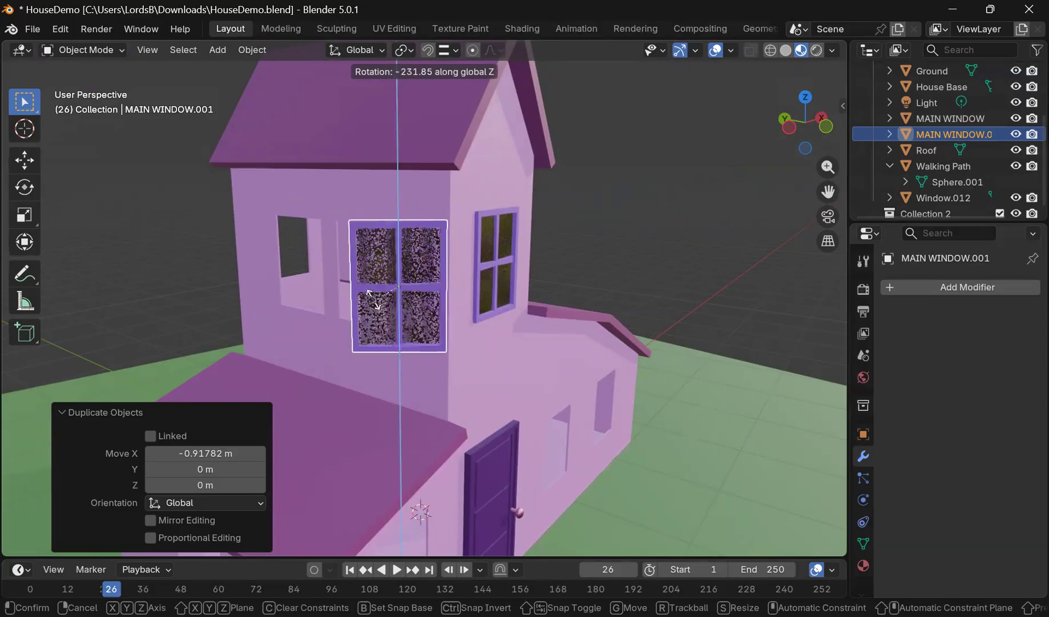
click(415, 295)
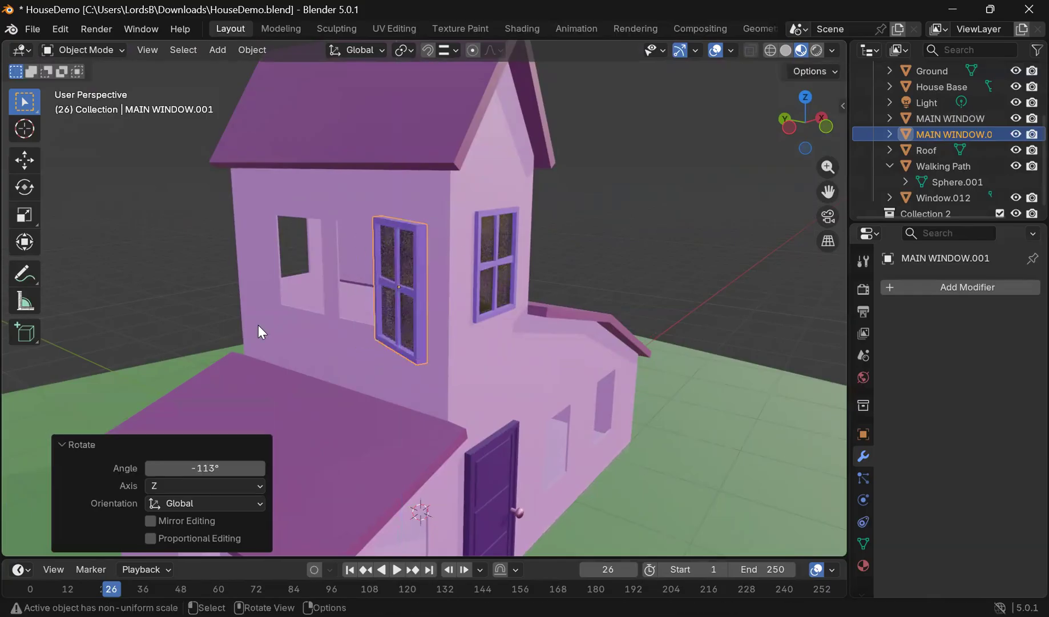
click(63, 444)
click(63, 543)
click(231, 468)
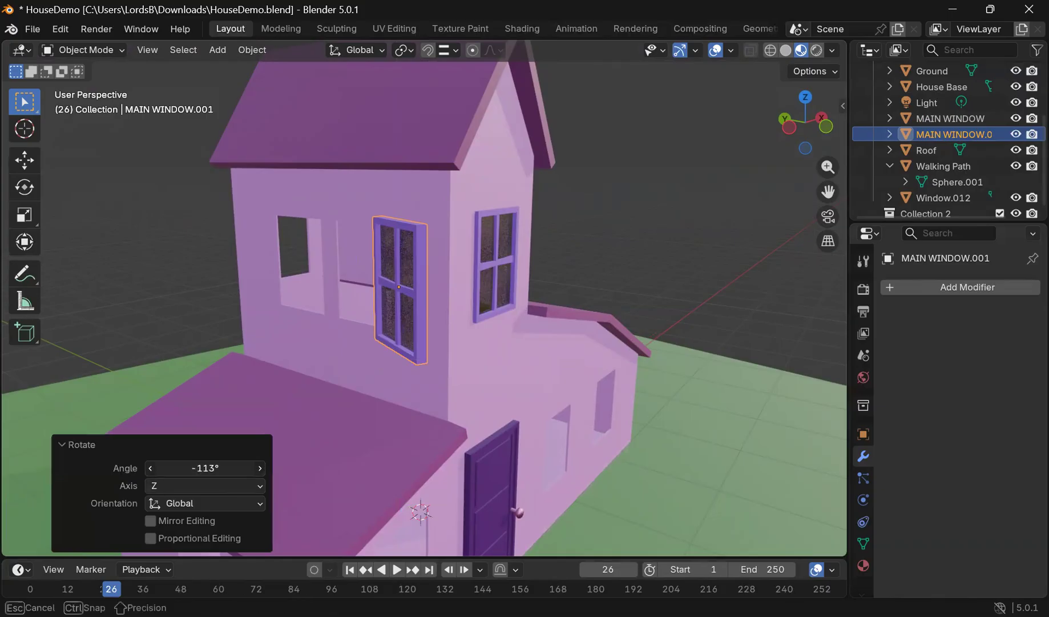
text(-90)
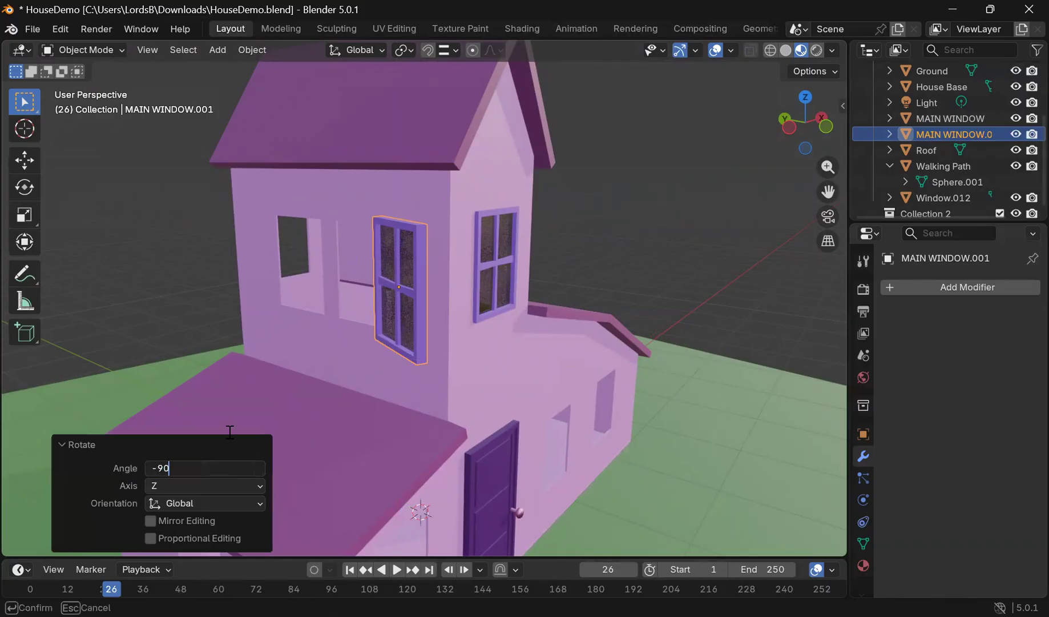
key(Return)
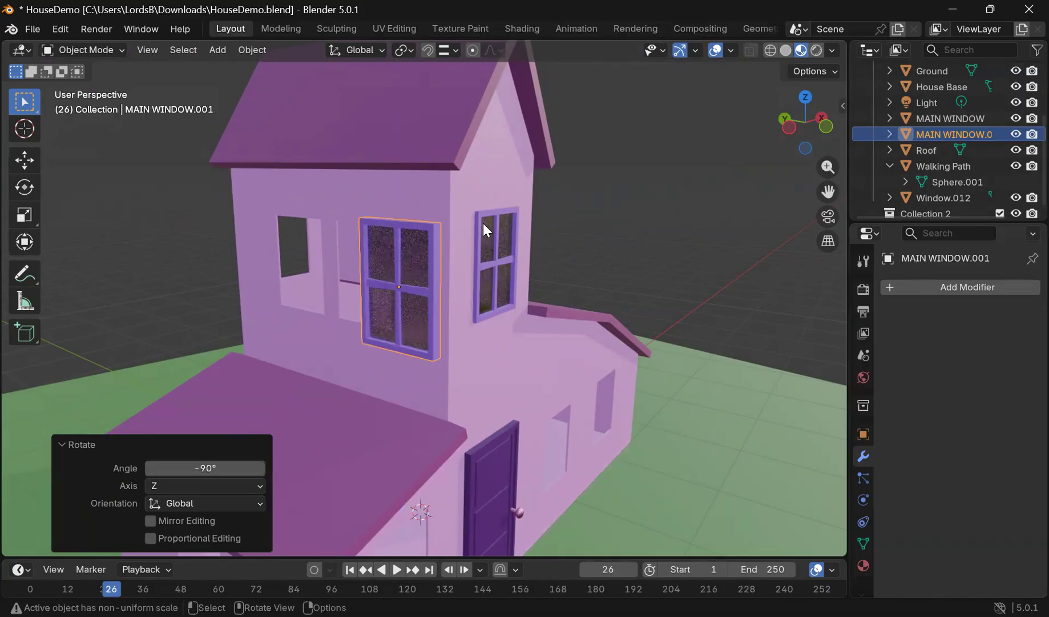
Step: In wireframe shading and left orthographic view, move the rotated window about 0.65 m along global Y over the nearer side opening
mouse_move(483, 222)
middle_down()
mouse_move(446, 243)
mouse_move(475, 322)
mouse_move(492, 274)
mouse_move(487, 230)
mouse_move(497, 225)
middle_up()
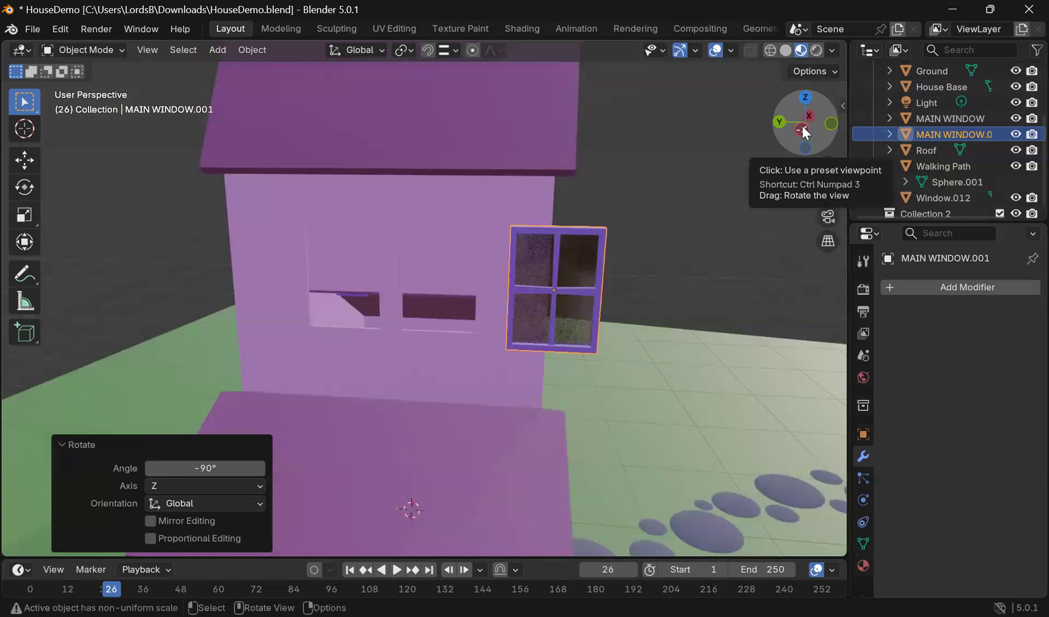
click(802, 128)
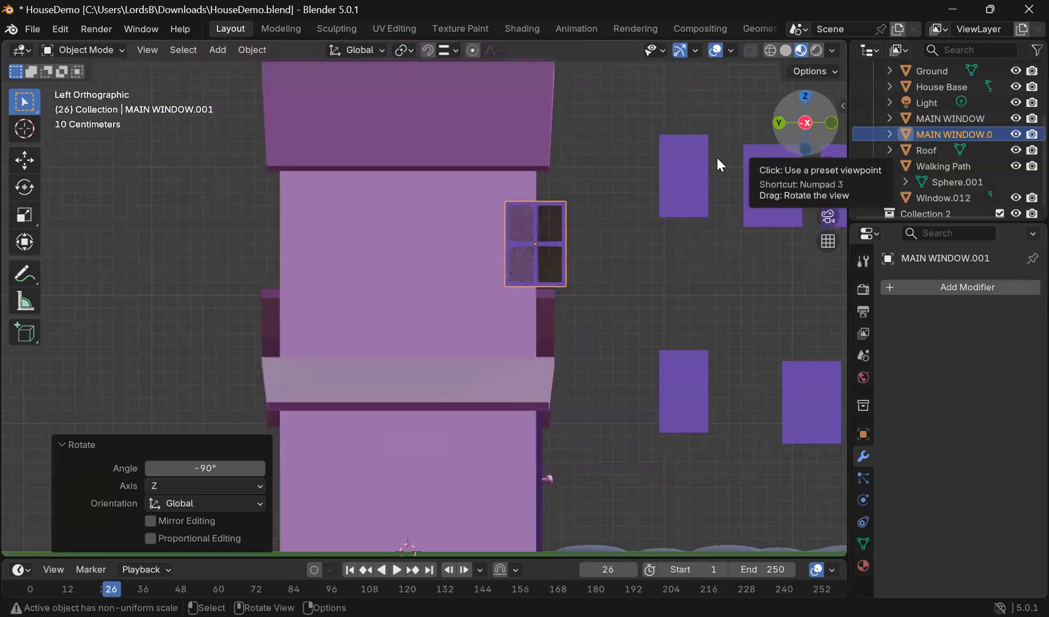
drag(806, 119, 471, 230)
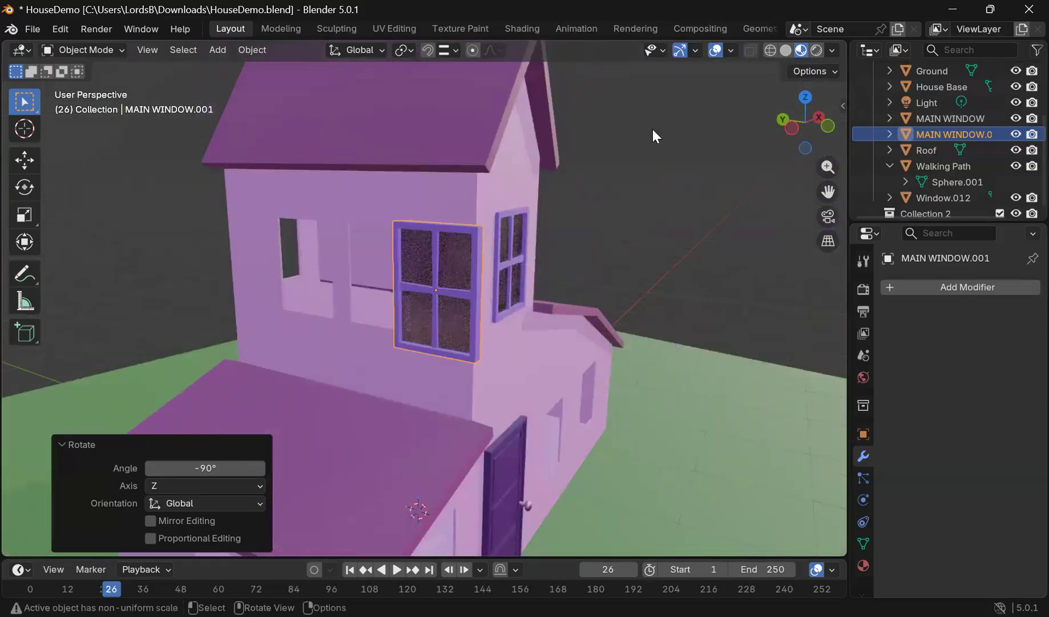
middle_drag(635, 207, 644, 225)
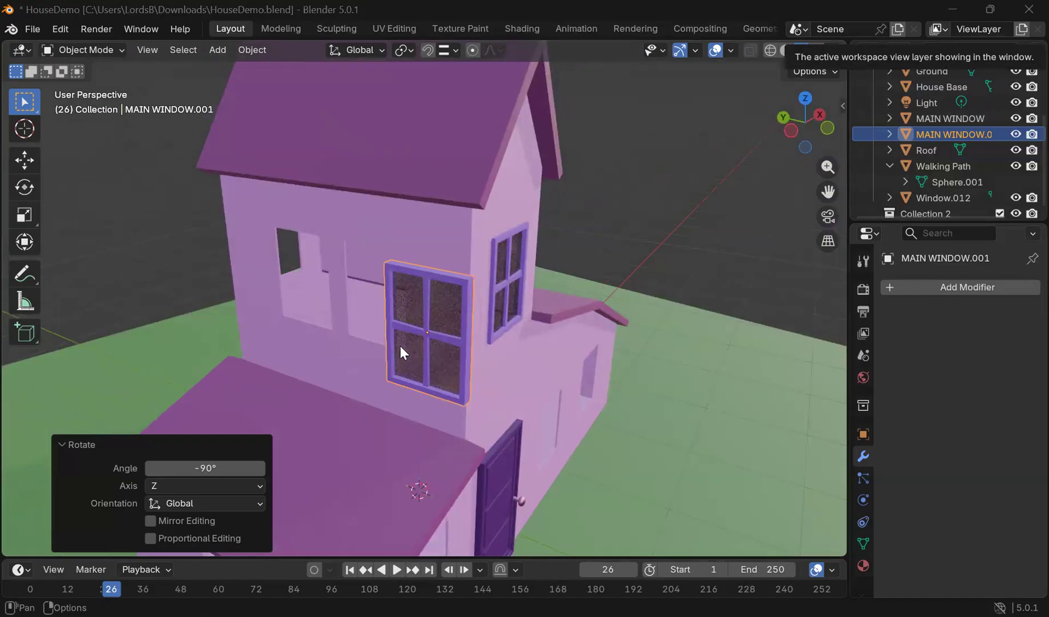
middle_drag(538, 205, 562, 196)
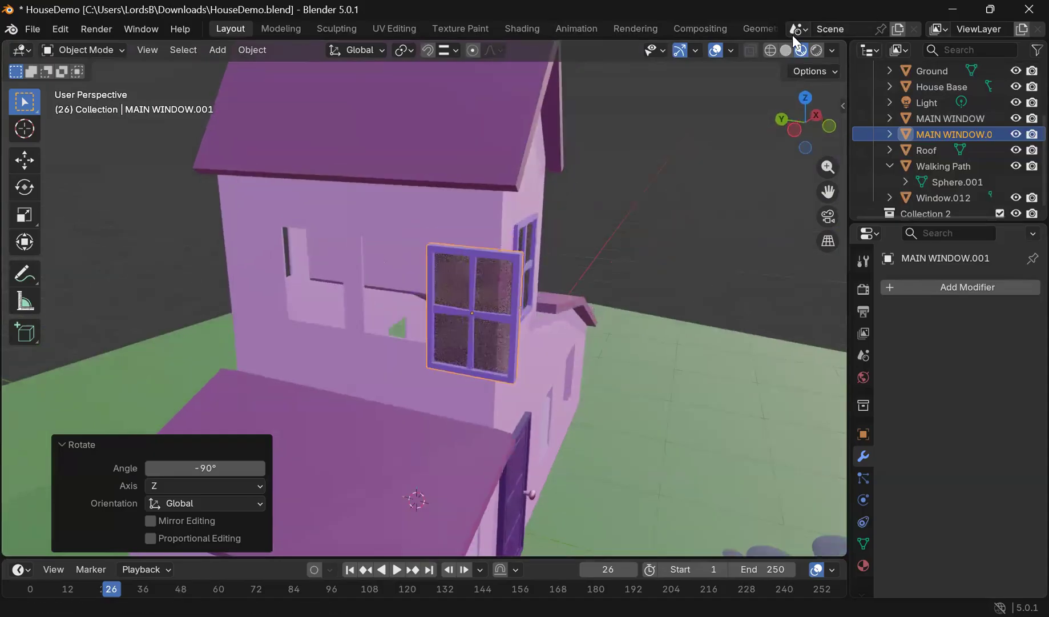
click(771, 50)
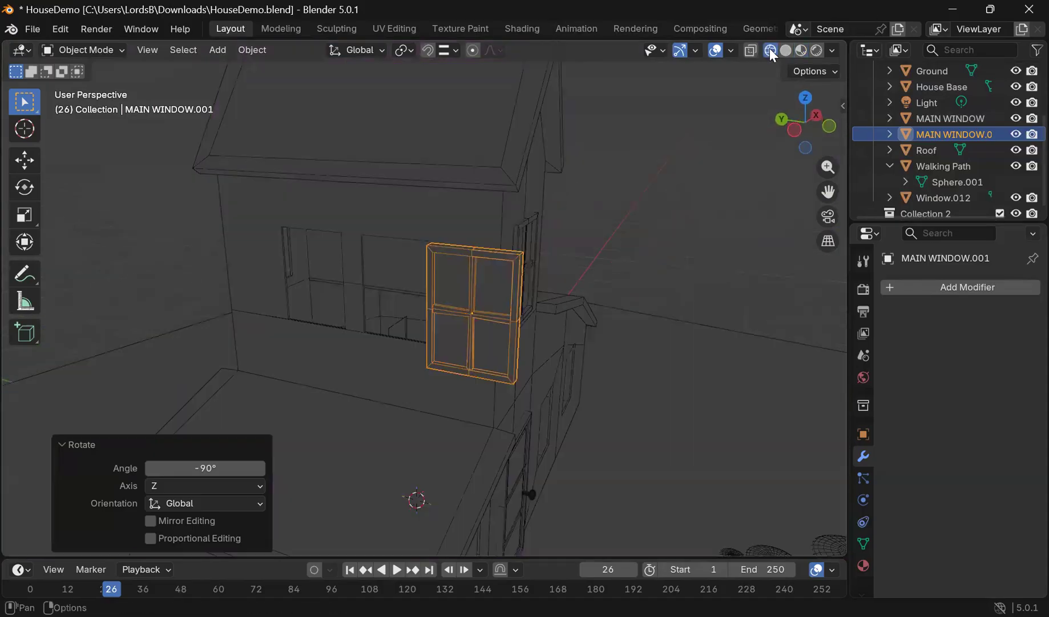
click(795, 130)
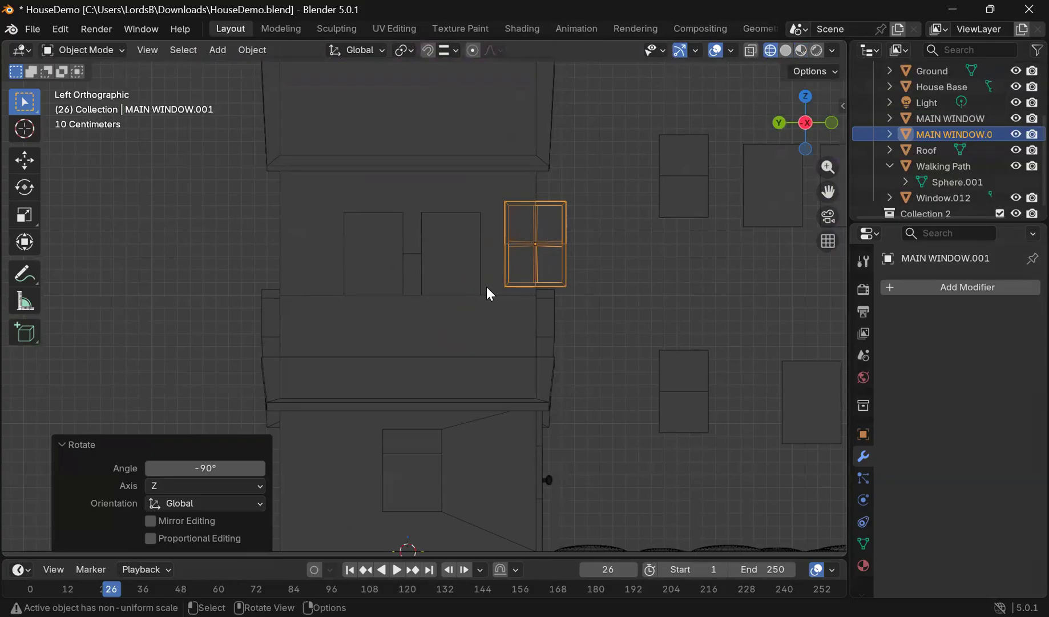
key(g)
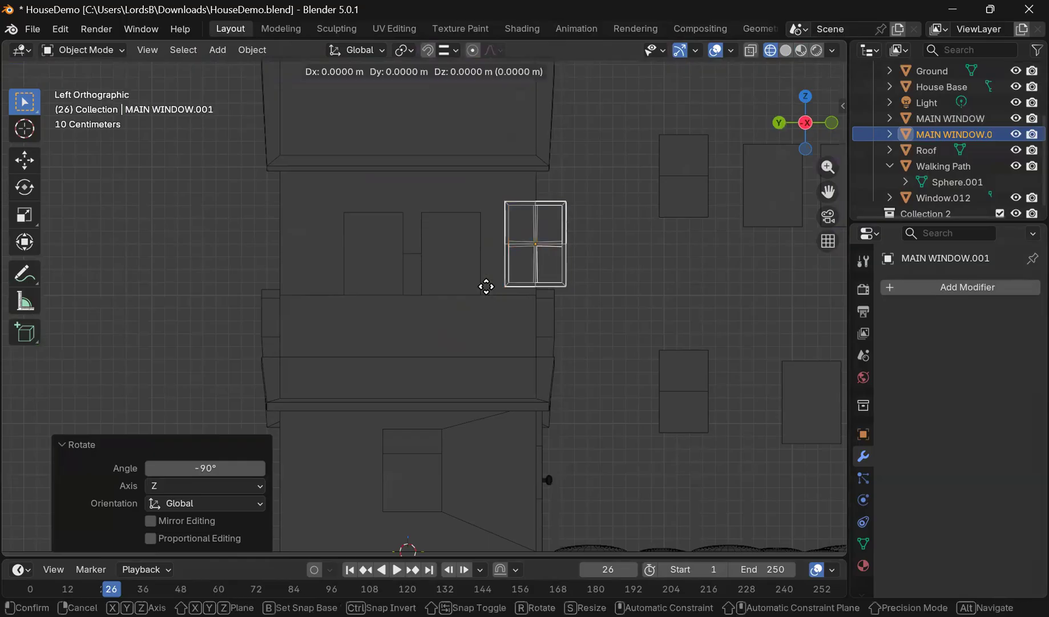
key(y)
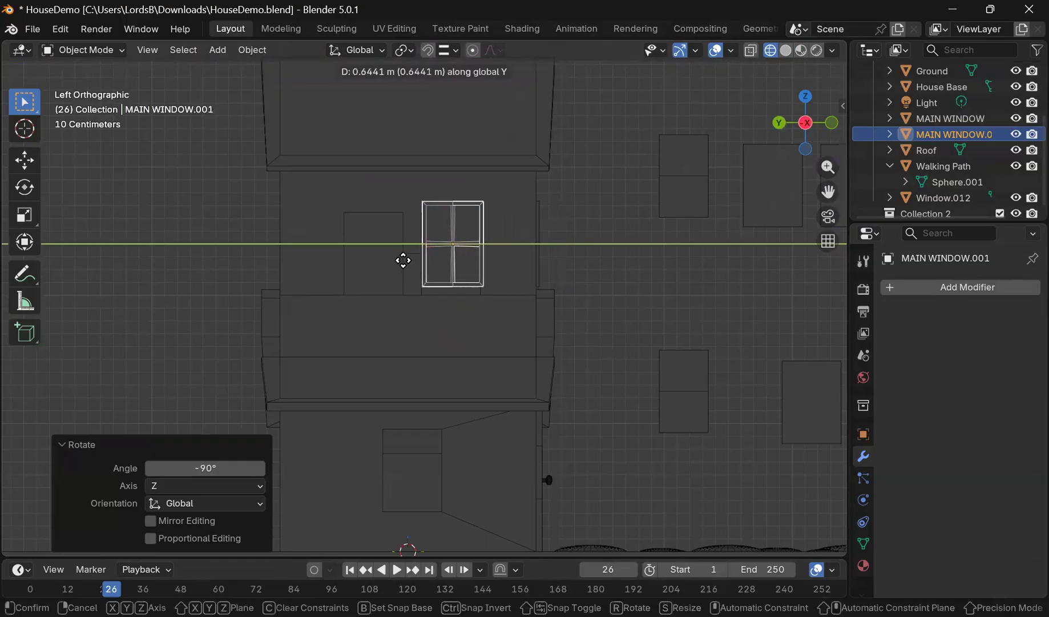
click(404, 259)
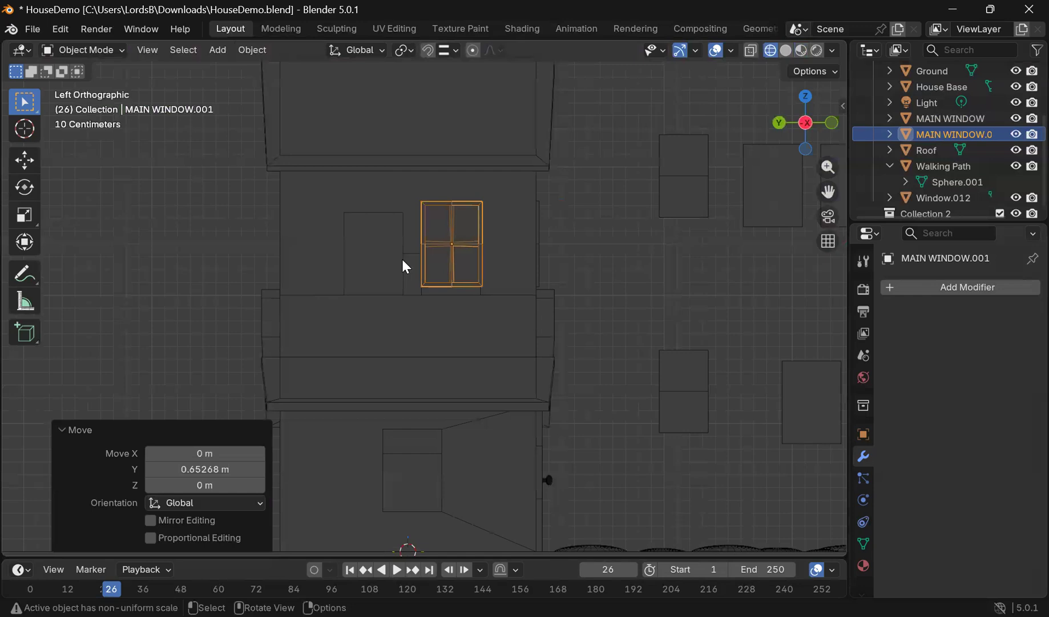
Step: Lower the rotated window about 0.07 m along global Z to match the height of the side opening
key(g)
key(z)
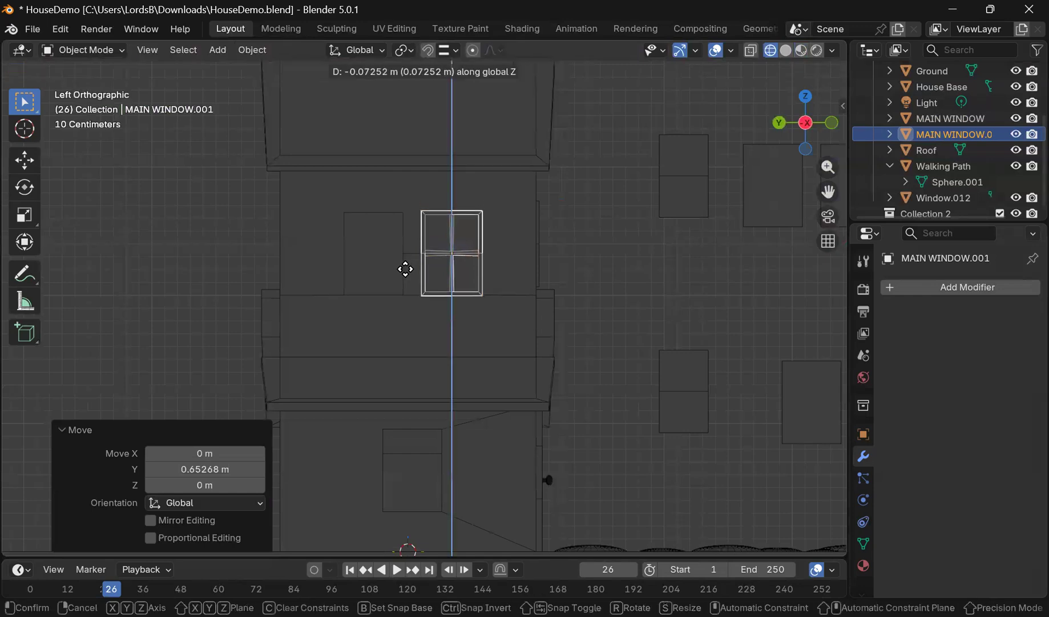
click(406, 269)
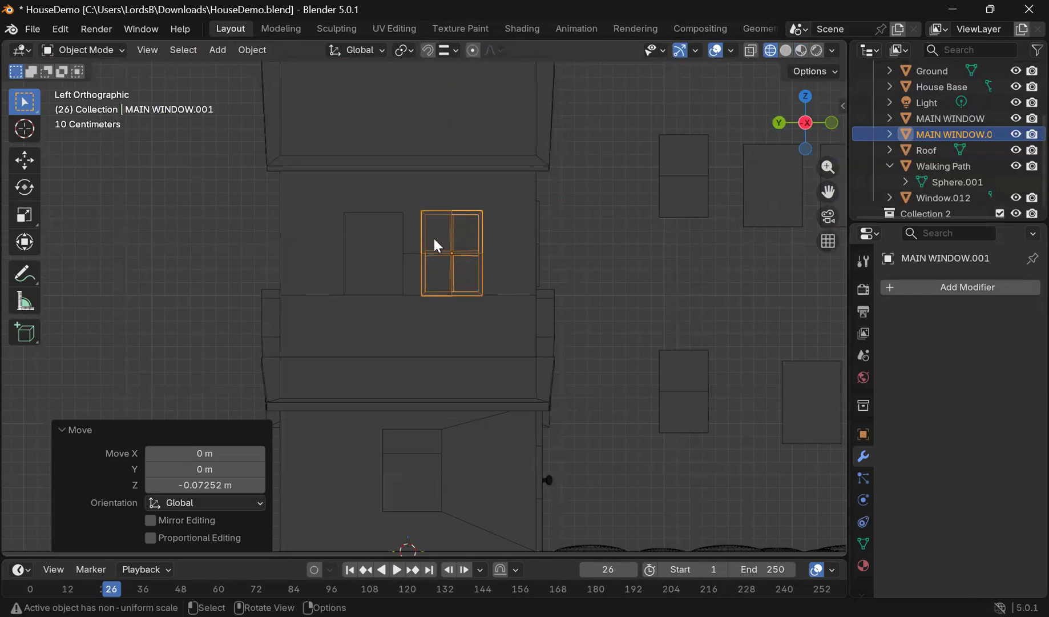
Step: Duplicate the side window about 0.62 m along global Y over the tower's second side opening
key(shift+d)
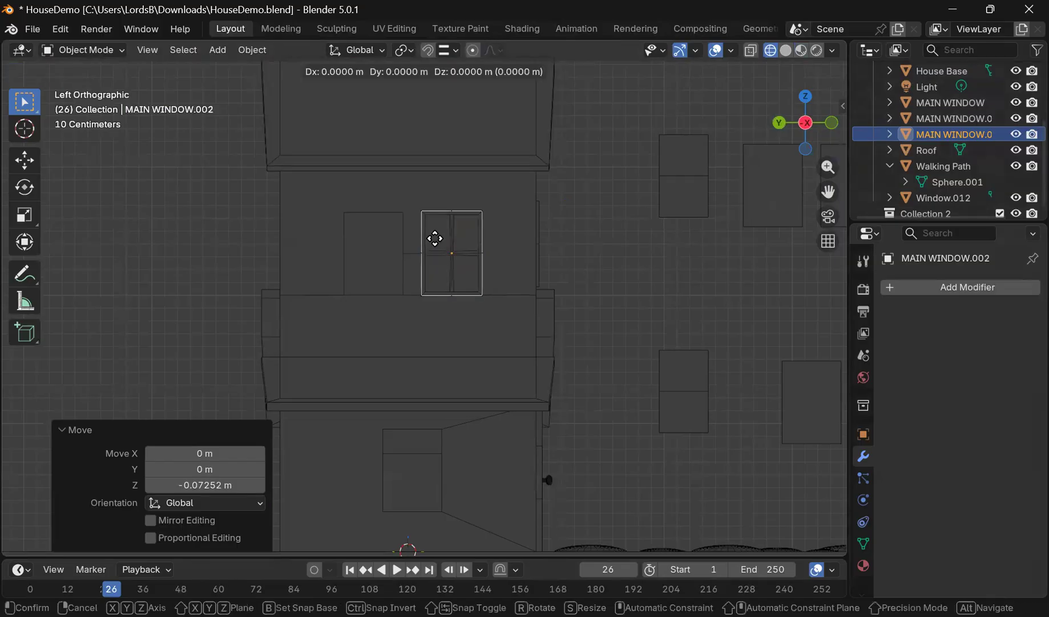
key(y)
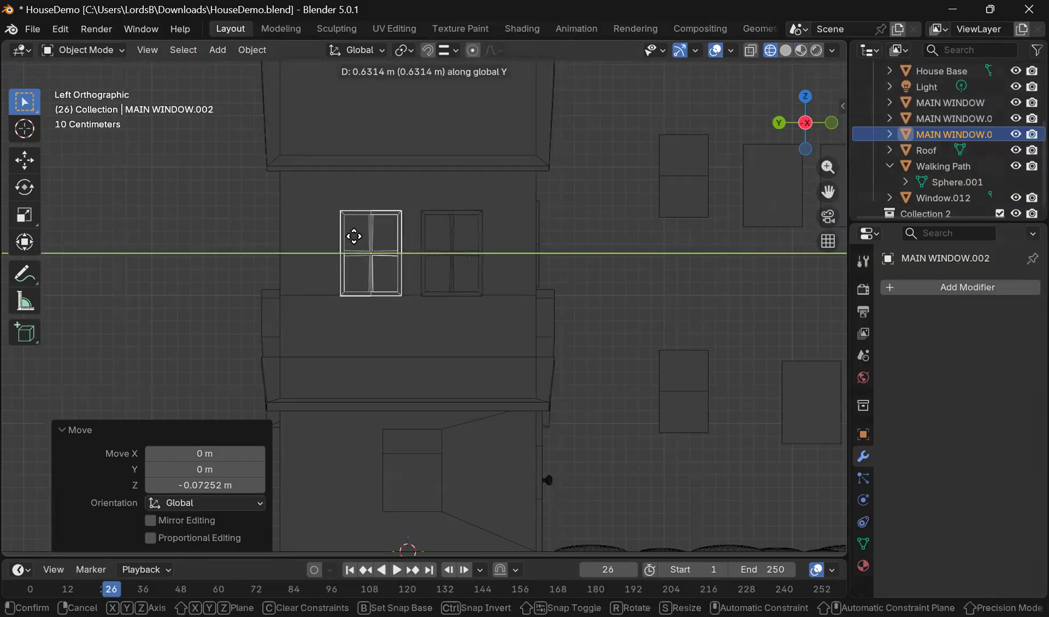
click(355, 236)
Step: Select both side windows and move them about 0.46 m along global X into the tower's side wall
middle_drag(355, 237, 374, 280)
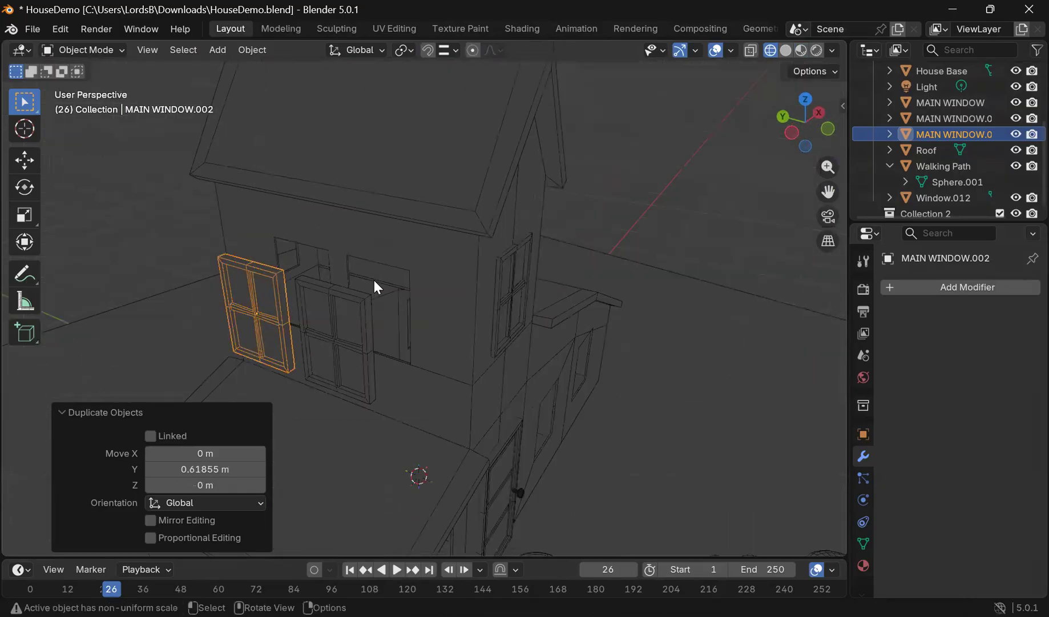
shift+click(345, 299)
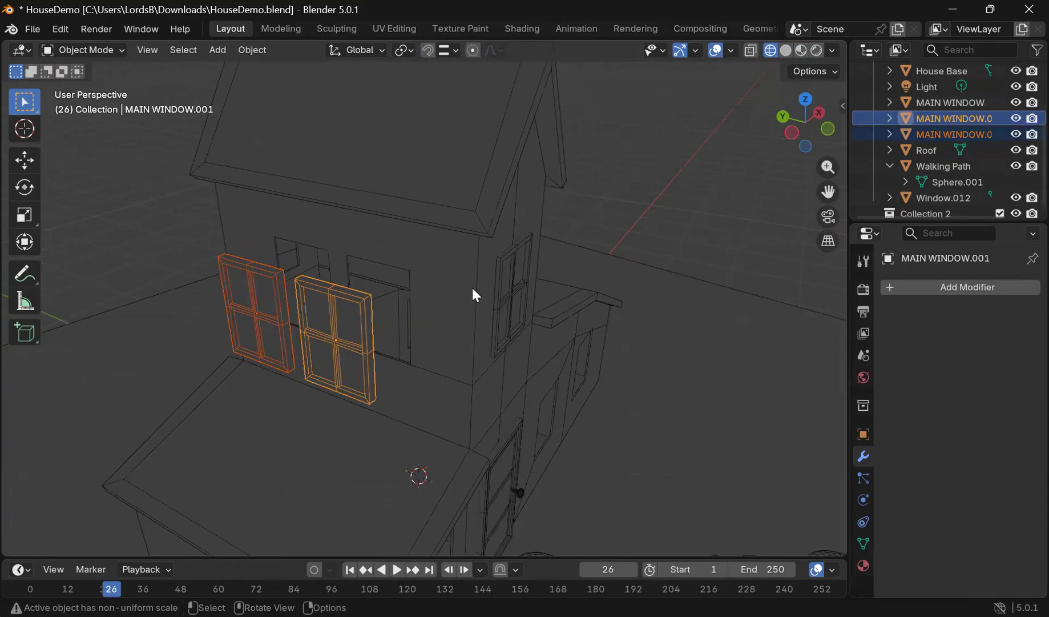
key(g)
key(x)
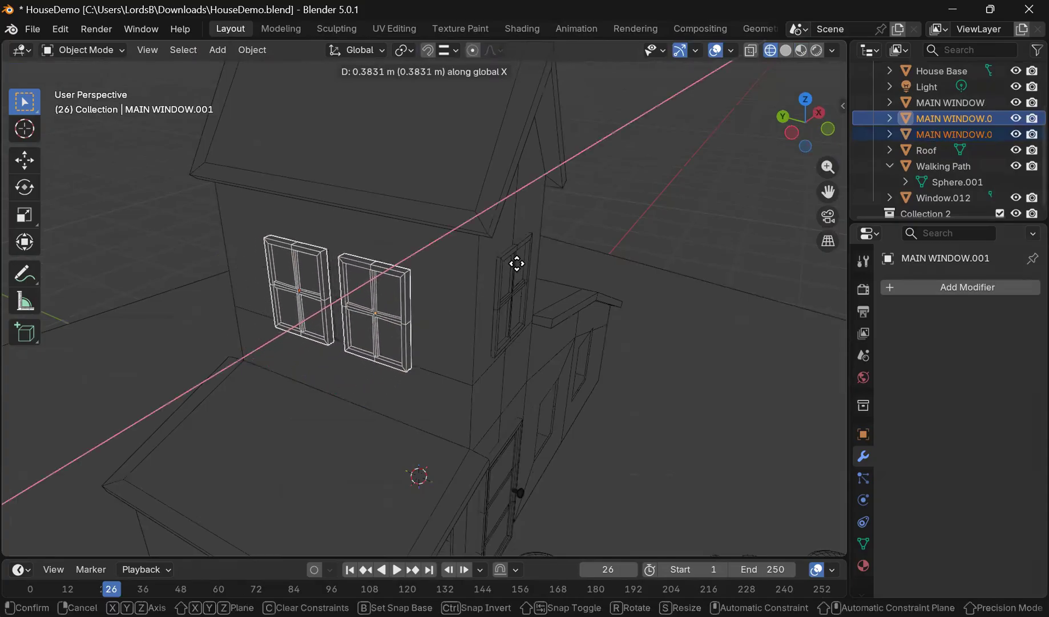
click(524, 264)
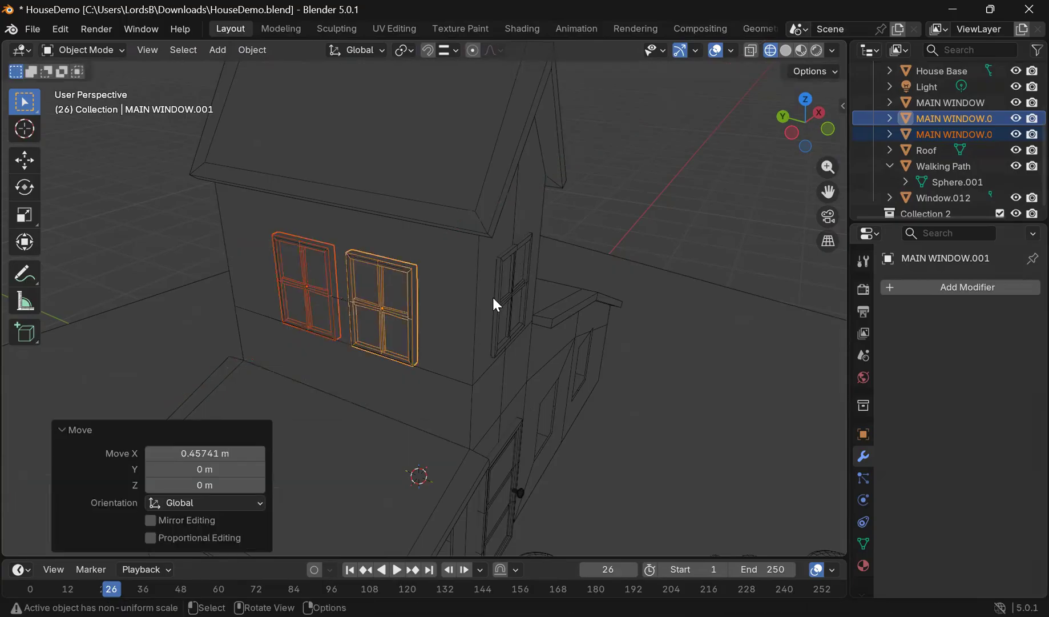
Step: In material preview shading, shift both side windows outward about -0.04 m along global X, and deselect them
click(801, 50)
mouse_move(508, 270)
middle_down()
mouse_move(465, 264)
mouse_move(571, 263)
mouse_move(288, 252)
middle_up()
scroll(288, 253, up, 2)
click(296, 241)
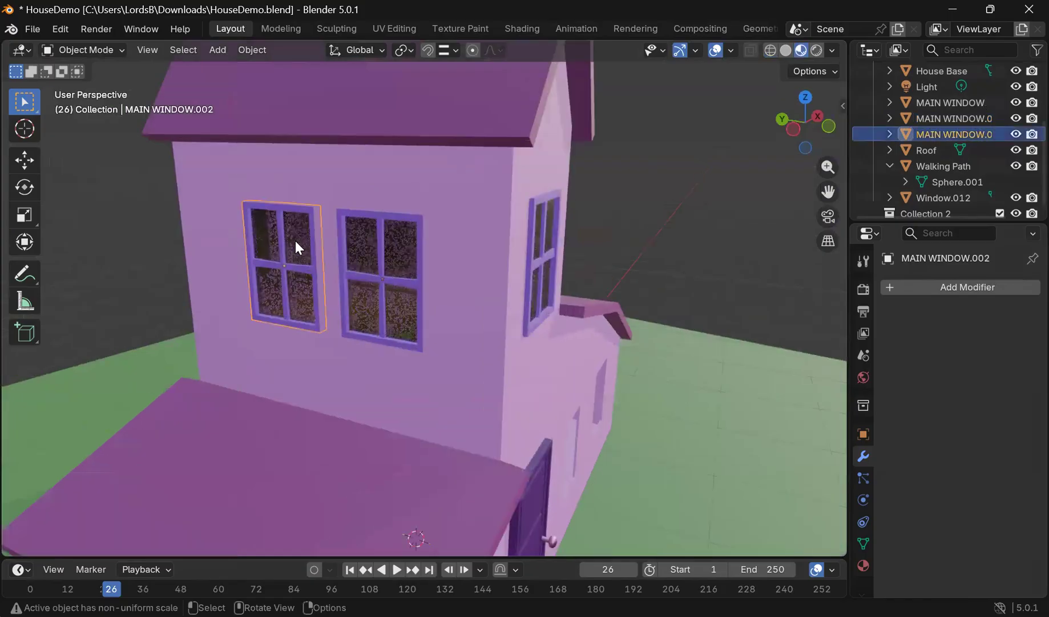
shift+click(396, 263)
middle_drag(485, 258, 476, 259)
key(g)
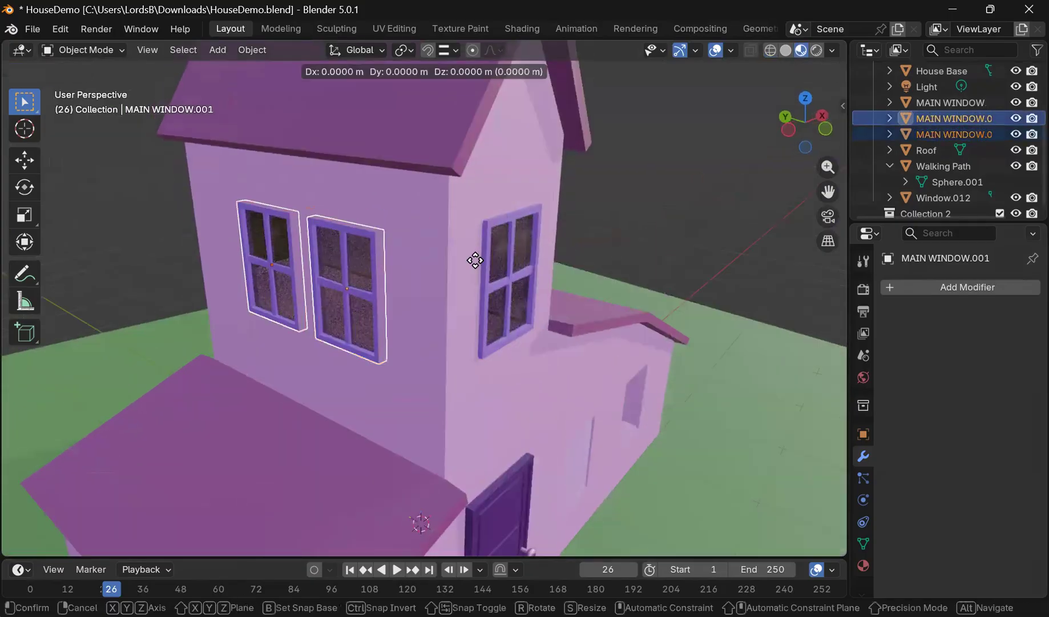
key(x)
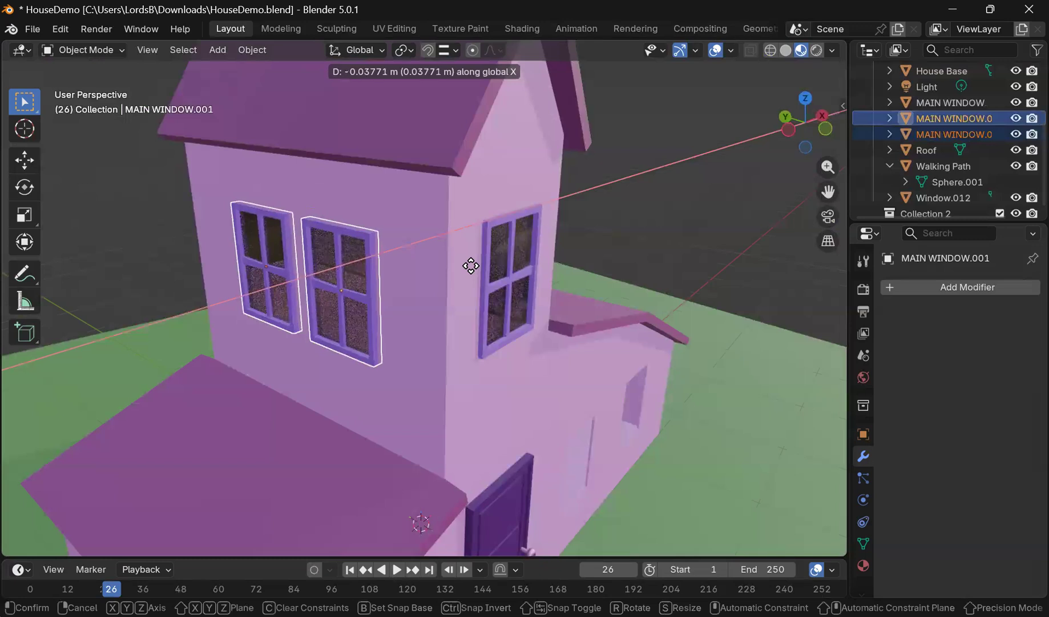
click(471, 264)
middle_drag(557, 307, 604, 197)
click(604, 197)
Step: Examine the fitted tower windows and the remaining ground-floor openings from the front of the house
middle_drag(363, 335, 390, 326)
scroll(416, 267, up, 8)
scroll(442, 285, down, 8)
scroll(399, 340, up, 1)
scroll(399, 335, down, 3)
scroll(389, 327, up, 1)
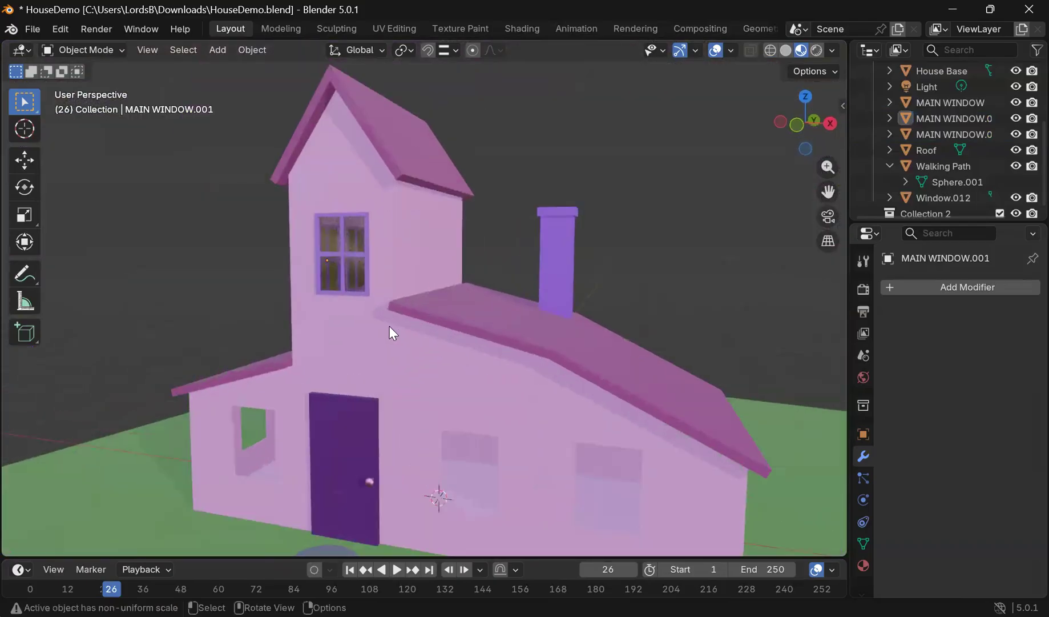
scroll(394, 327, down, 2)
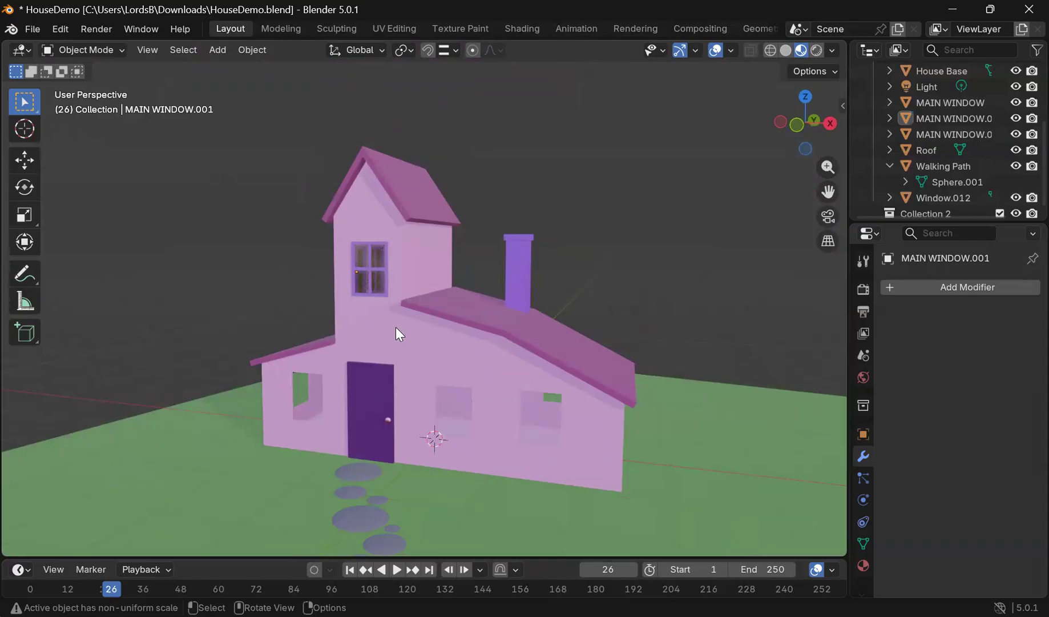
middle_drag(396, 327, 451, 331)
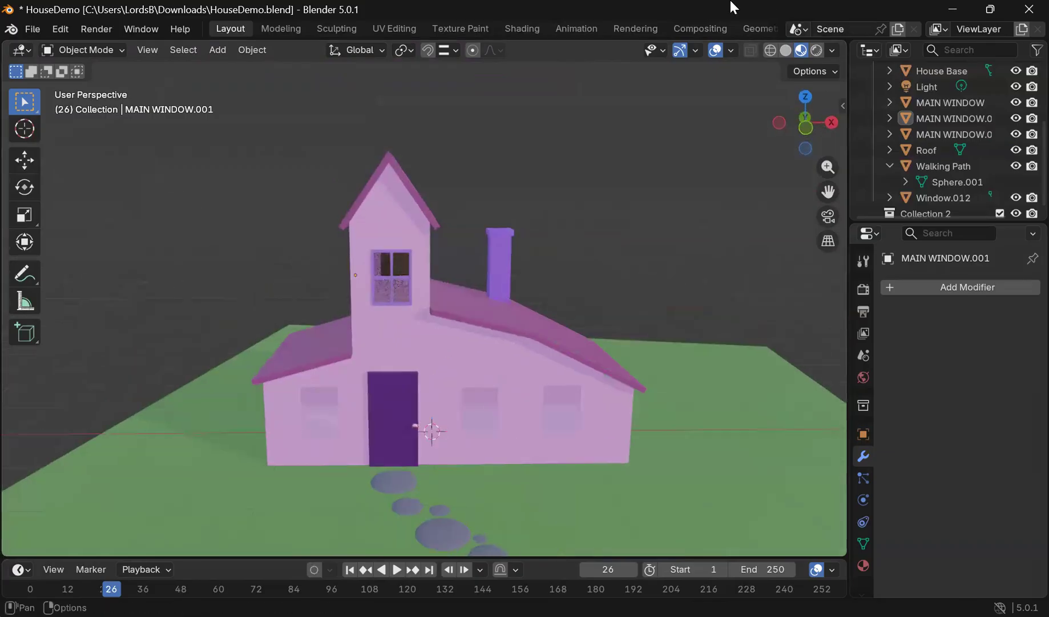